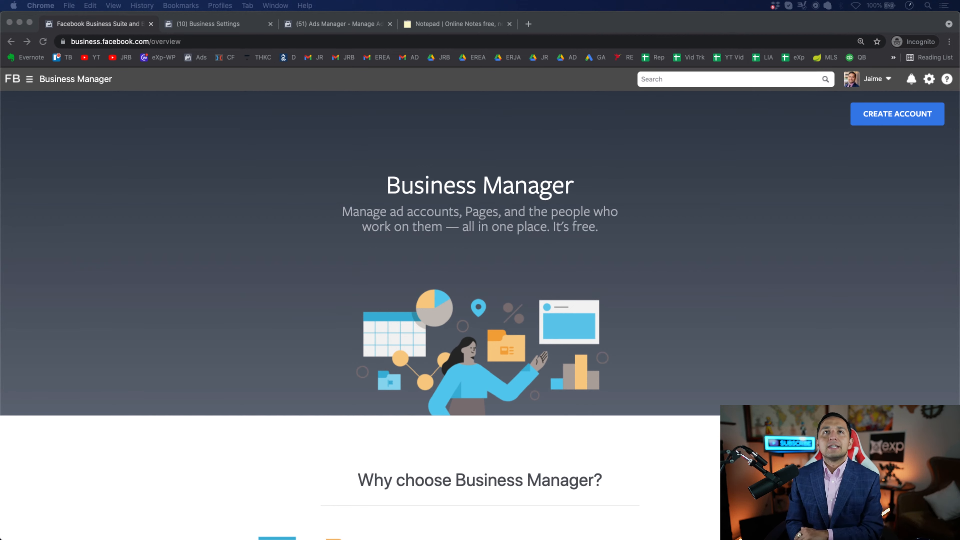
{"action": "scroll", "coordinate": [480, 302], "scroll_direction": "down", "scroll_amount": 2}
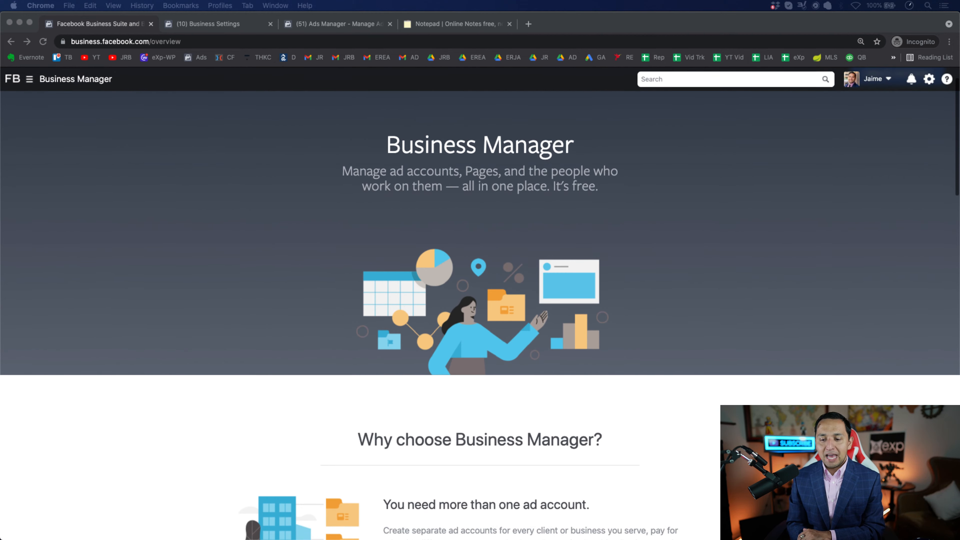
{"action": "scroll", "coordinate": [480, 302], "scroll_direction": "up", "scroll_amount": 2}
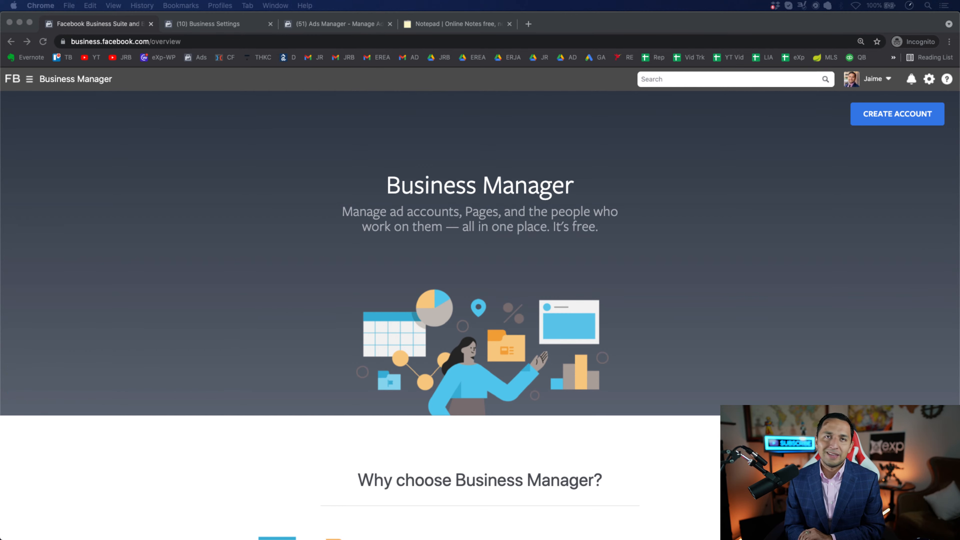
{"action": "scroll", "coordinate": [480, 264], "scroll_direction": "down", "scroll_amount": 20}
{"action": "scroll", "coordinate": [480, 265], "scroll_direction": "up", "scroll_amount": 20}
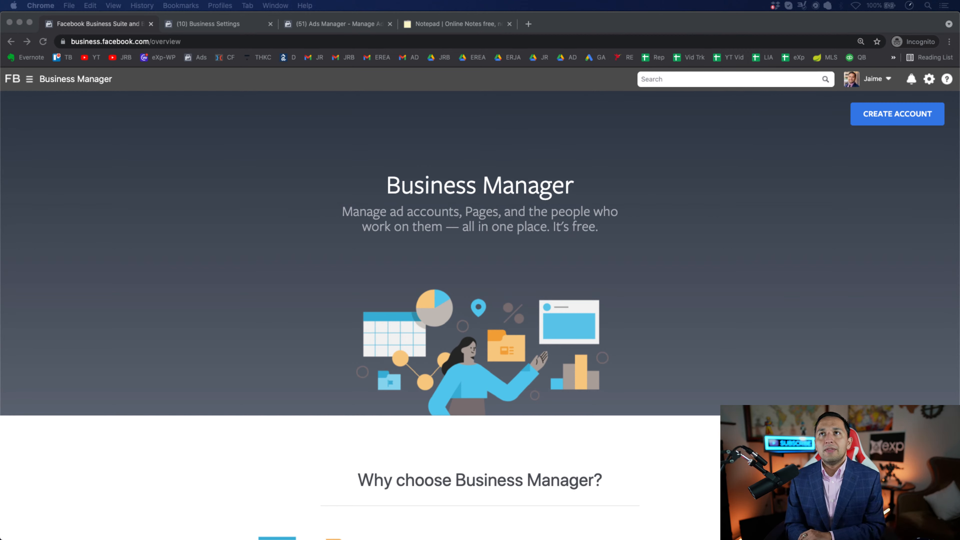
{"action": "left_click", "coordinate": [878, 144]}
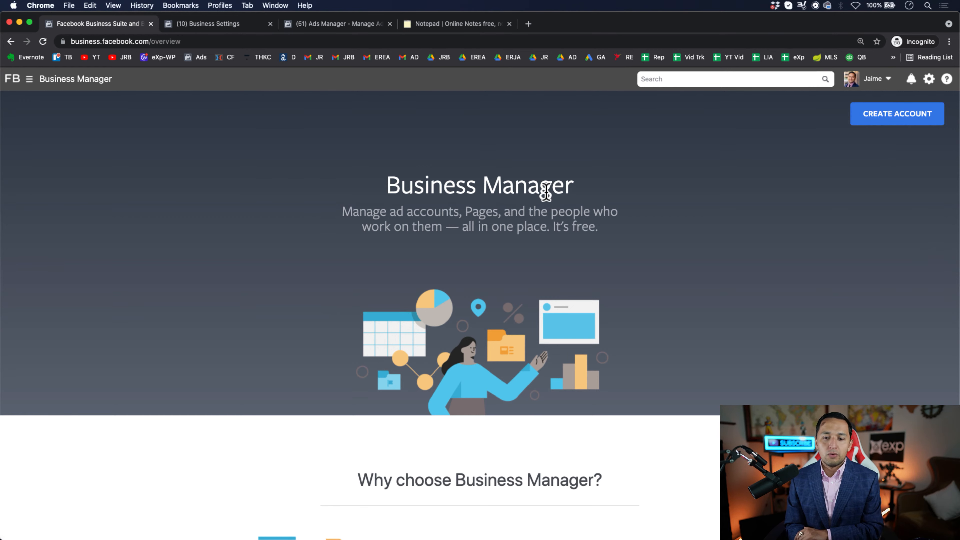
- Examine the Business Settings sections and who has access to the business's page and ad account
{"action": "left_click", "coordinate": [199, 27]}
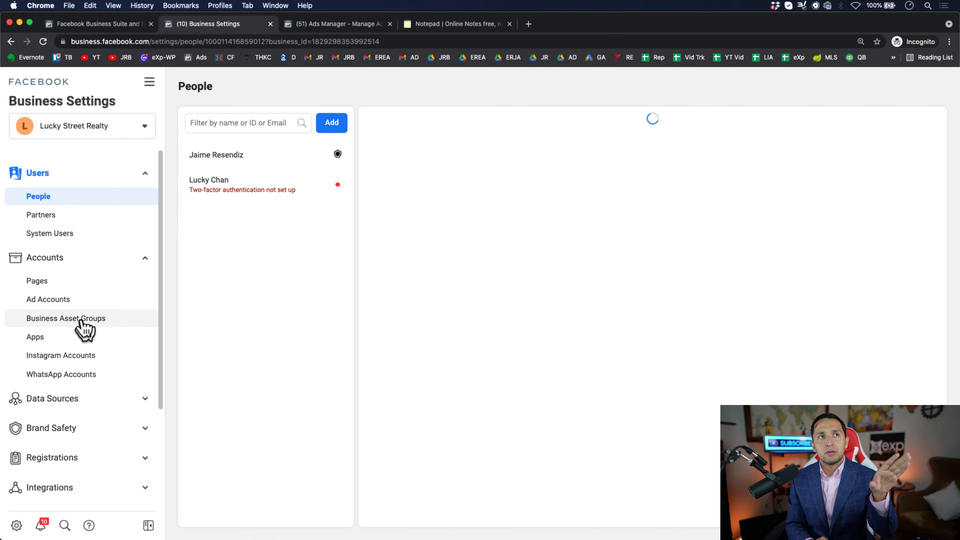
{"action": "scroll", "coordinate": [82, 327], "scroll_direction": "down", "scroll_amount": 5}
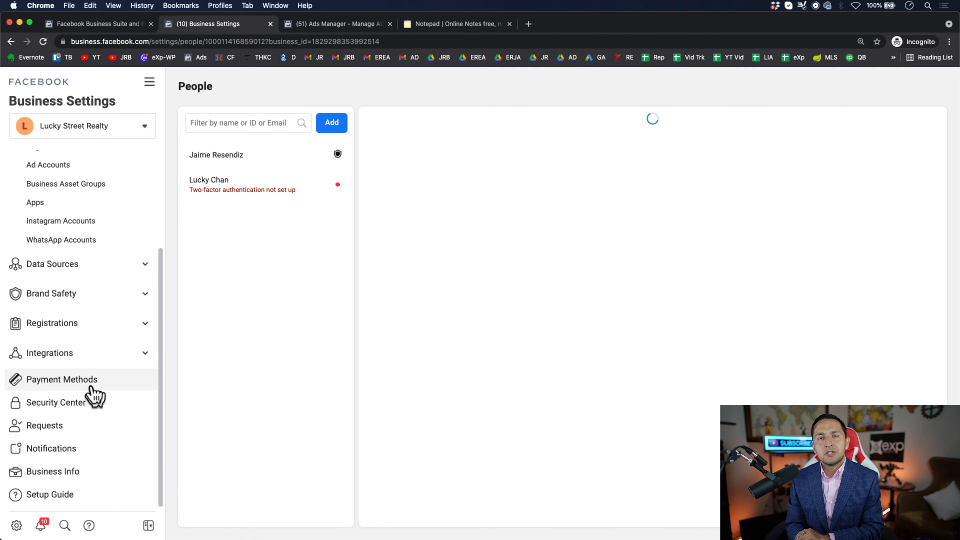
{"action": "scroll", "coordinate": [95, 395], "scroll_direction": "up", "scroll_amount": 5}
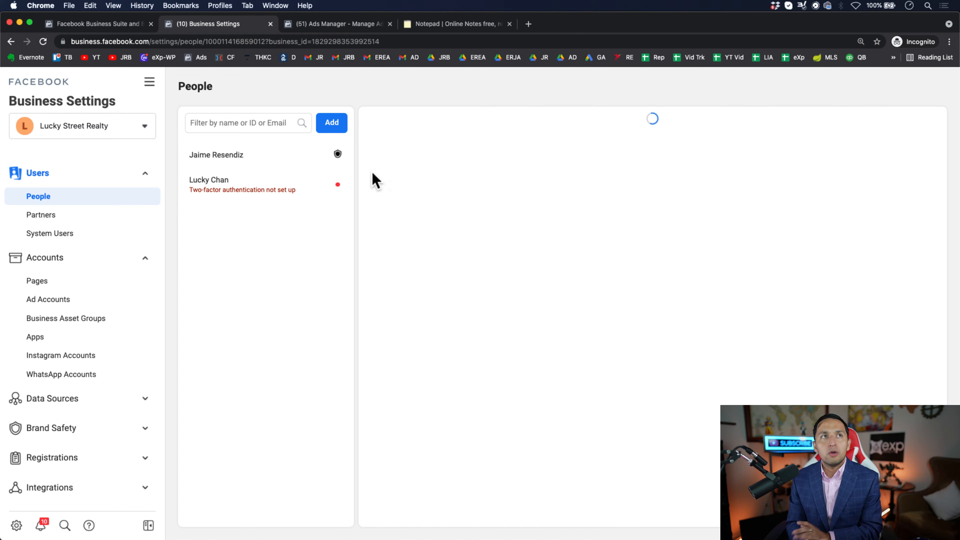
{"action": "scroll", "coordinate": [64, 404], "scroll_direction": "down", "scroll_amount": 5}
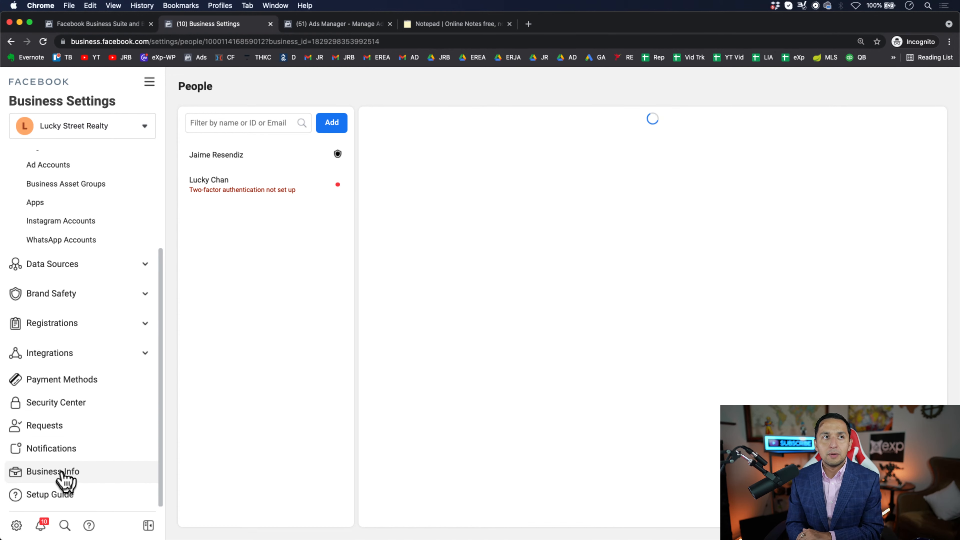
{"action": "scroll", "coordinate": [89, 459], "scroll_direction": "up", "scroll_amount": 4}
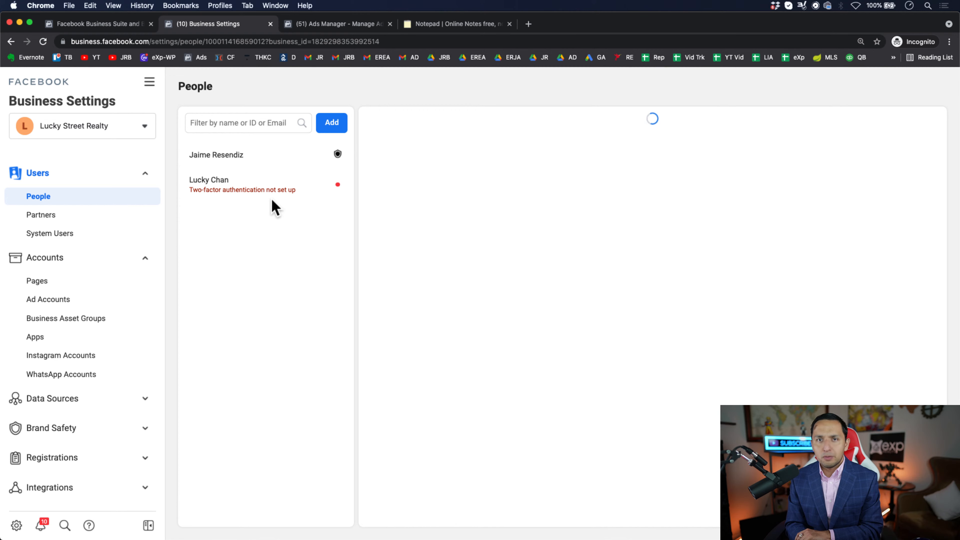
{"action": "left_click", "coordinate": [46, 281]}
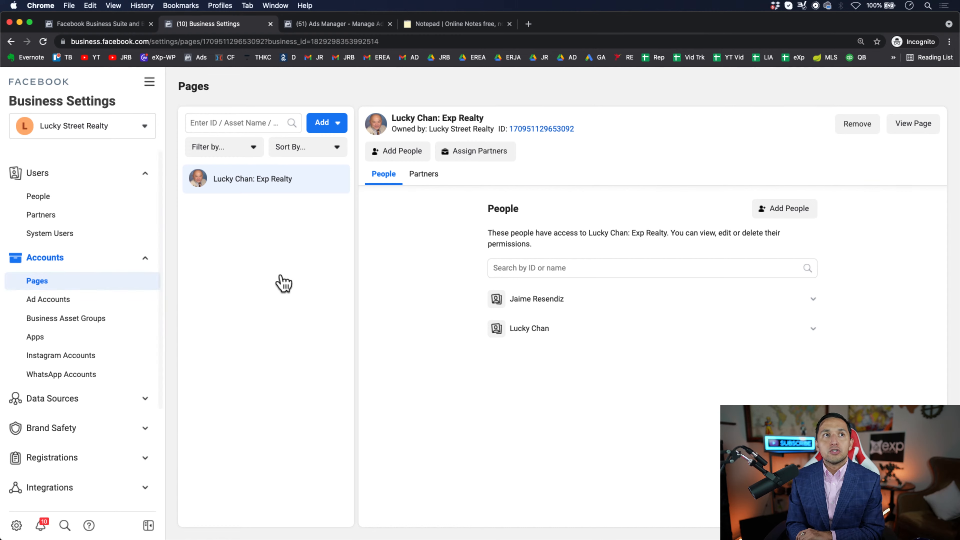
{"action": "left_click", "coordinate": [103, 301]}
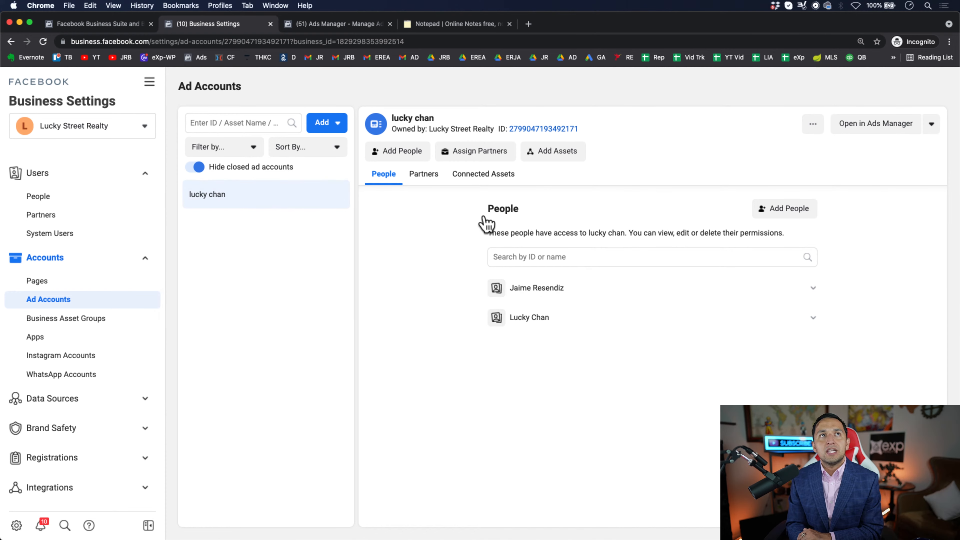
{"action": "left_click", "coordinate": [87, 282]}
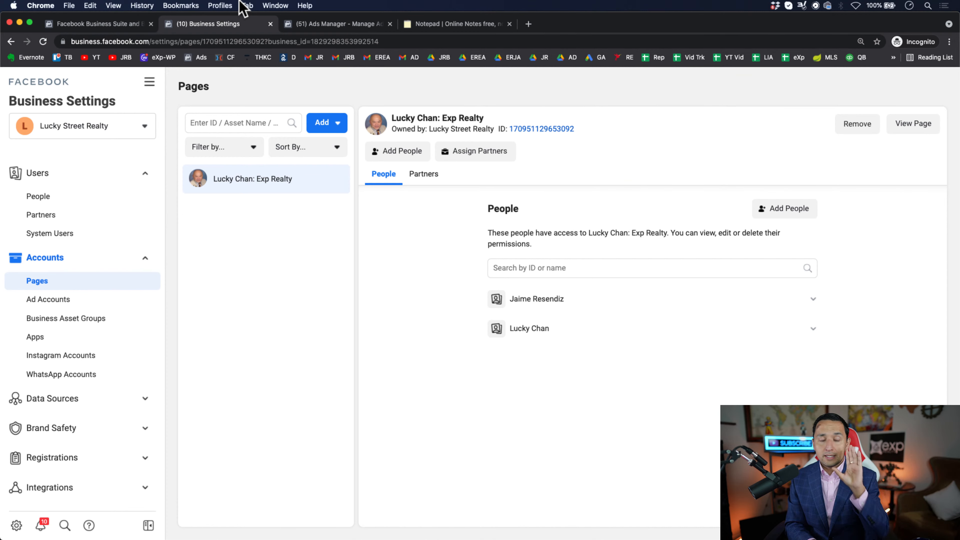
{"action": "left_click", "coordinate": [44, 303]}
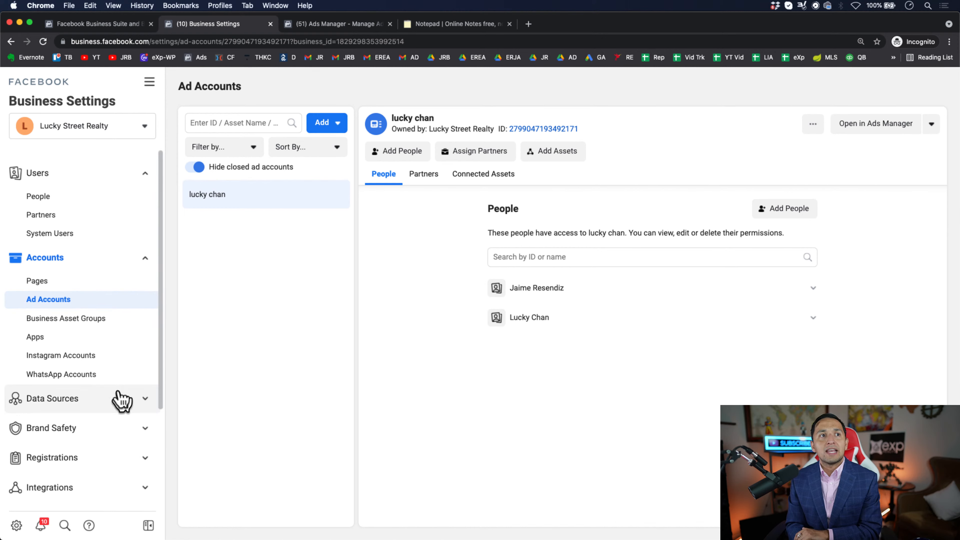
{"action": "scroll", "coordinate": [121, 401], "scroll_direction": "down", "scroll_amount": 4}
{"action": "scroll", "coordinate": [121, 401], "scroll_direction": "up", "scroll_amount": 4}
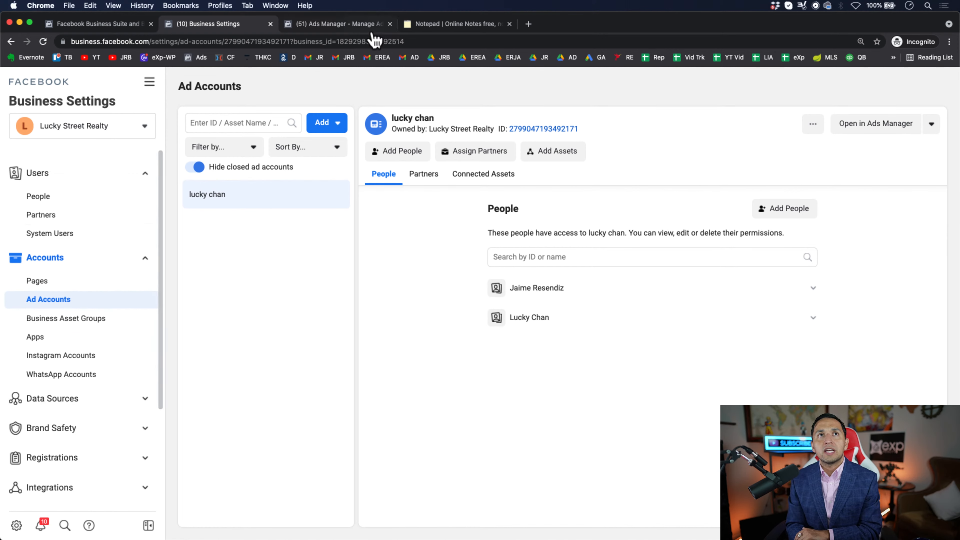
{"action": "left_click", "coordinate": [332, 27]}
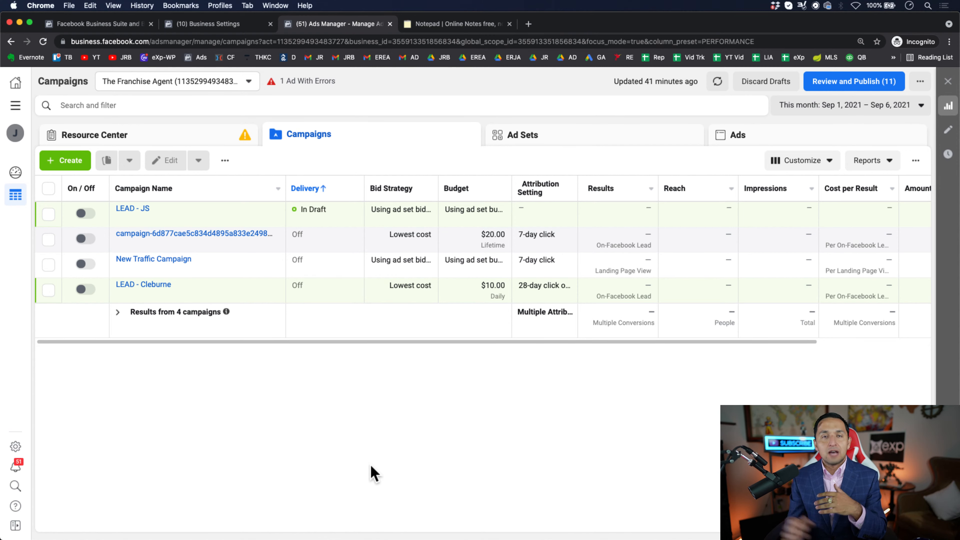
{"action": "left_click", "coordinate": [110, 26]}
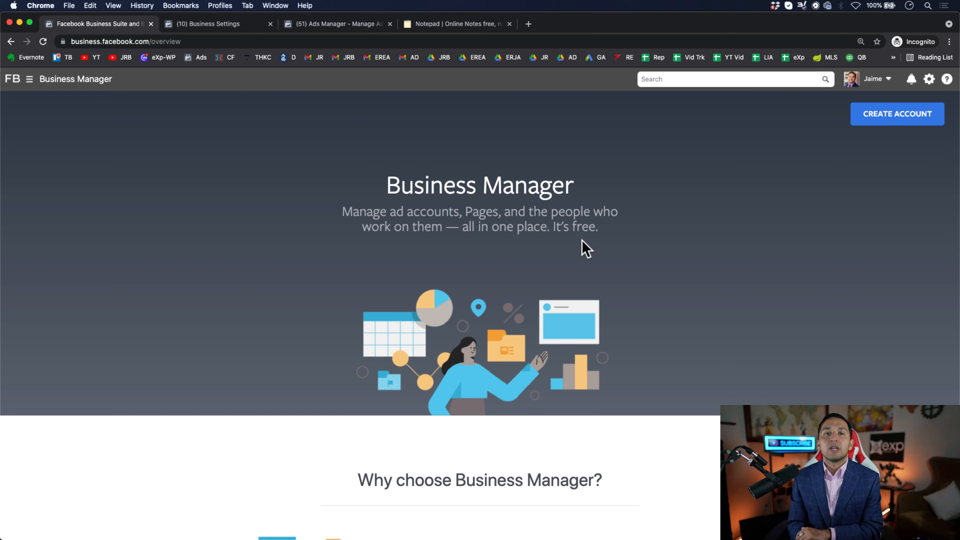
{"action": "left_click", "coordinate": [215, 22]}
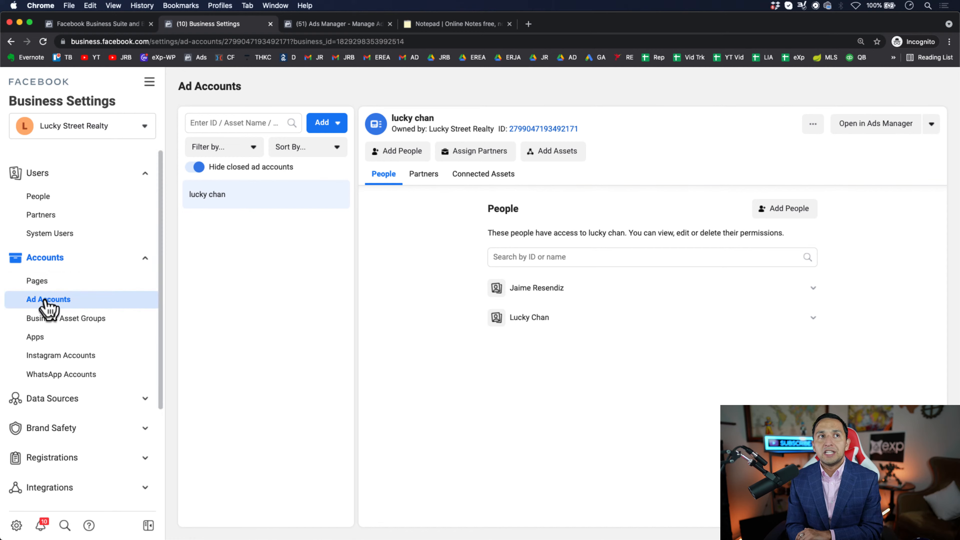
- Start a new campaign in Ads Manager with the Traffic objective
{"action": "left_click", "coordinate": [322, 25]}
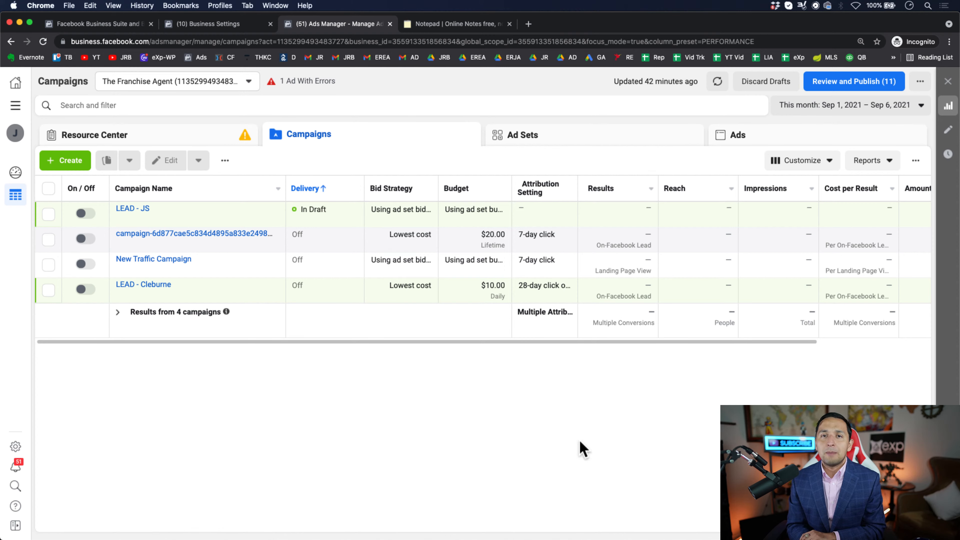
{"action": "left_click", "coordinate": [69, 162]}
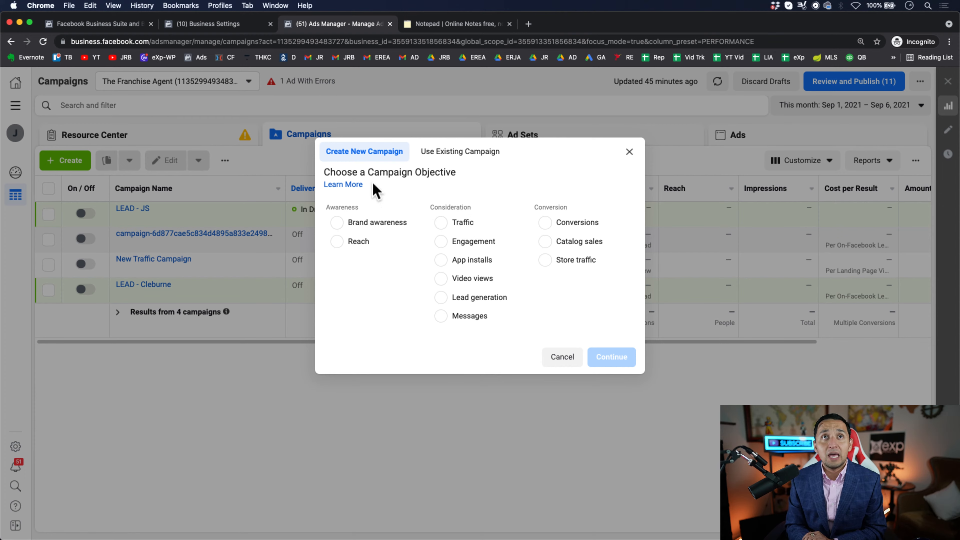
{"action": "left_click", "coordinate": [441, 223]}
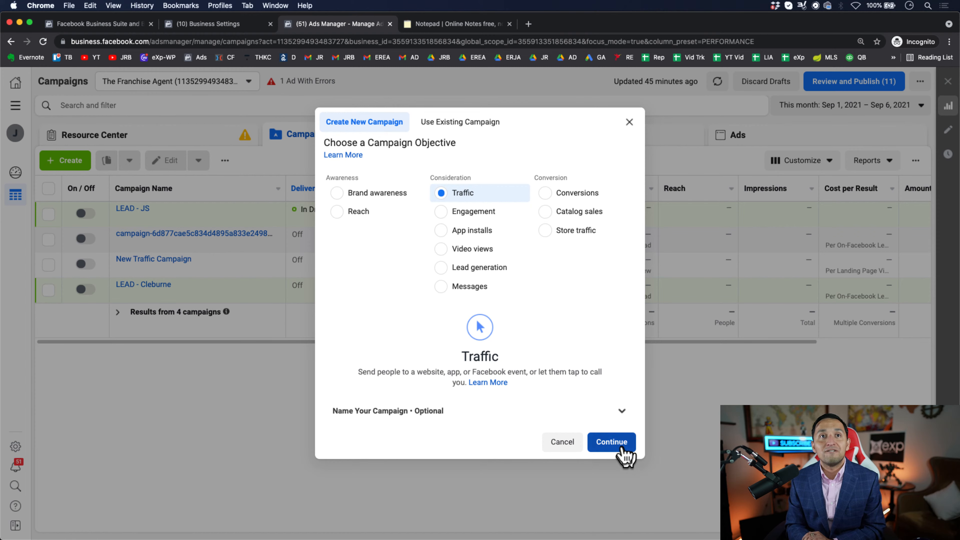
- Name the new campaign "TRAF - Ad" in the optional naming section
{"action": "left_click", "coordinate": [622, 415]}
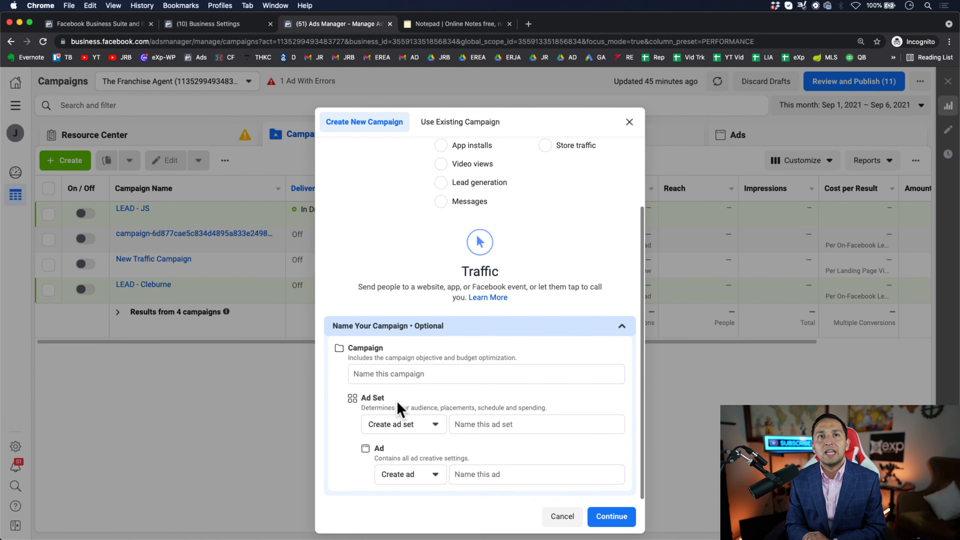
{"action": "left_click", "coordinate": [403, 374]}
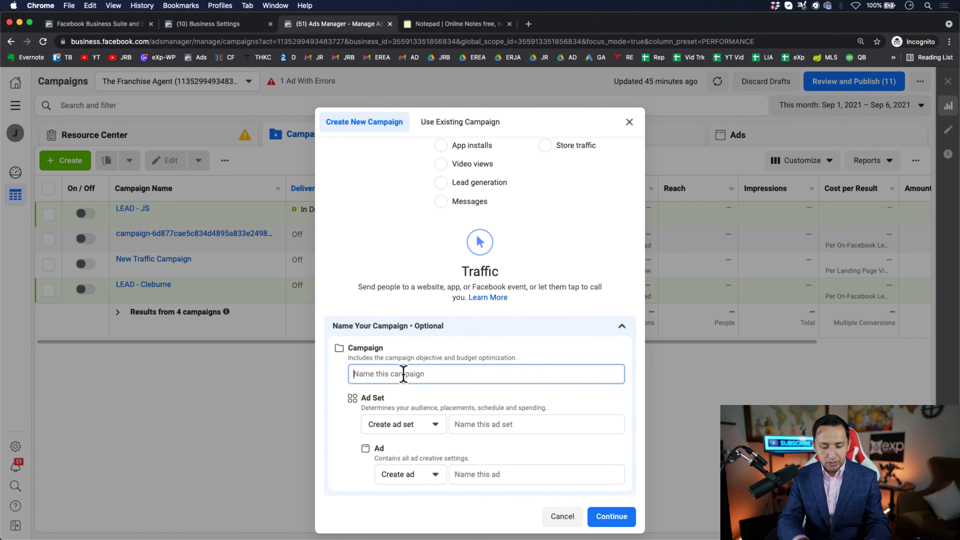
{"action": "type", "text": "TRA"}
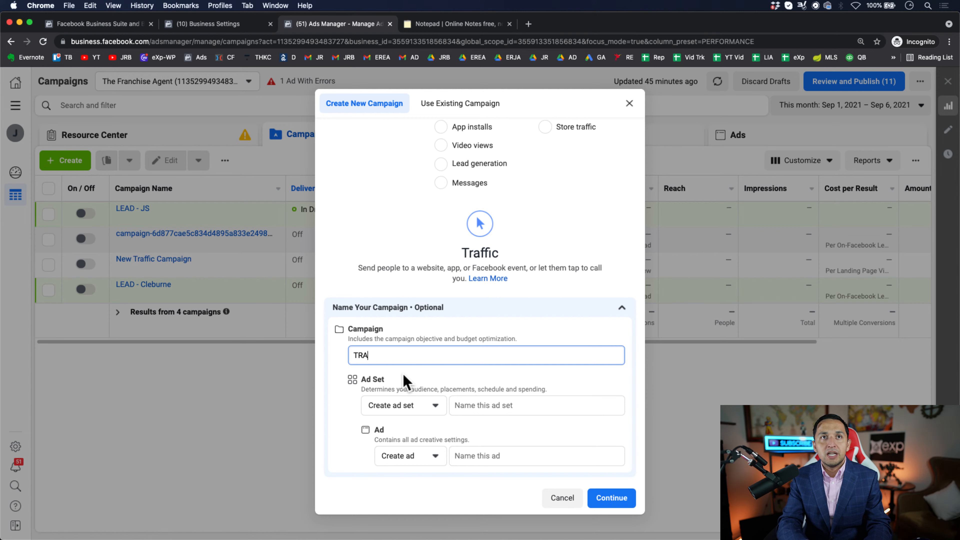
{"action": "type", "text": "F -"}
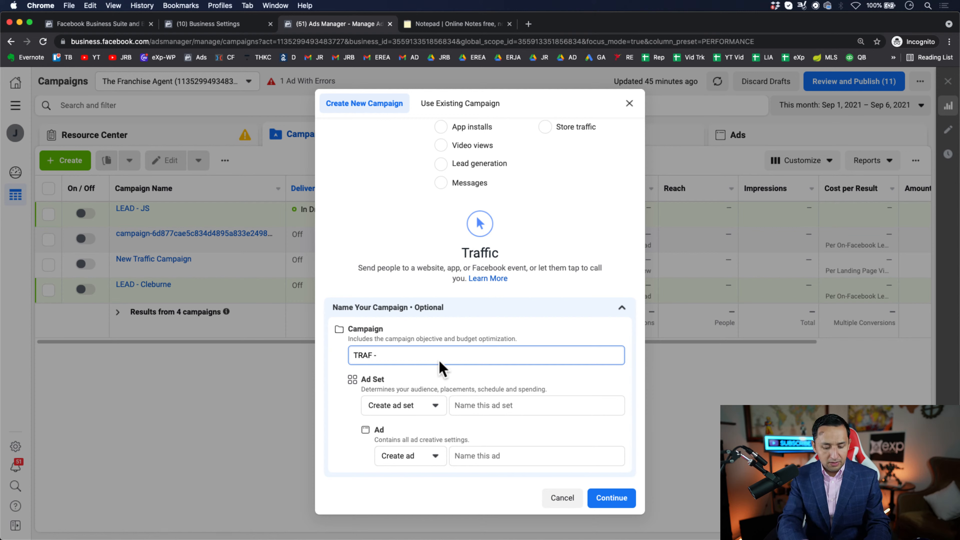
{"action": "type", "text": " Ad"}
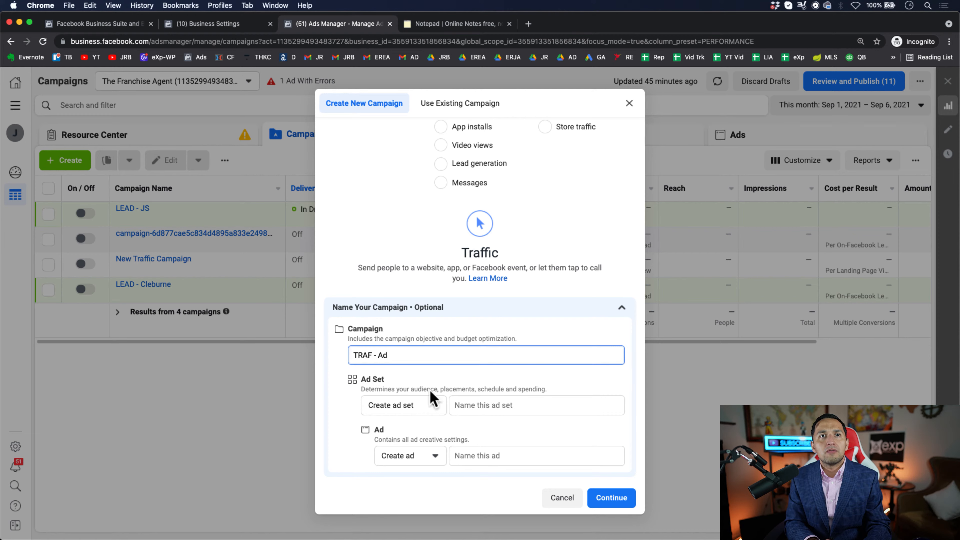
{"action": "left_click", "coordinate": [367, 351]}
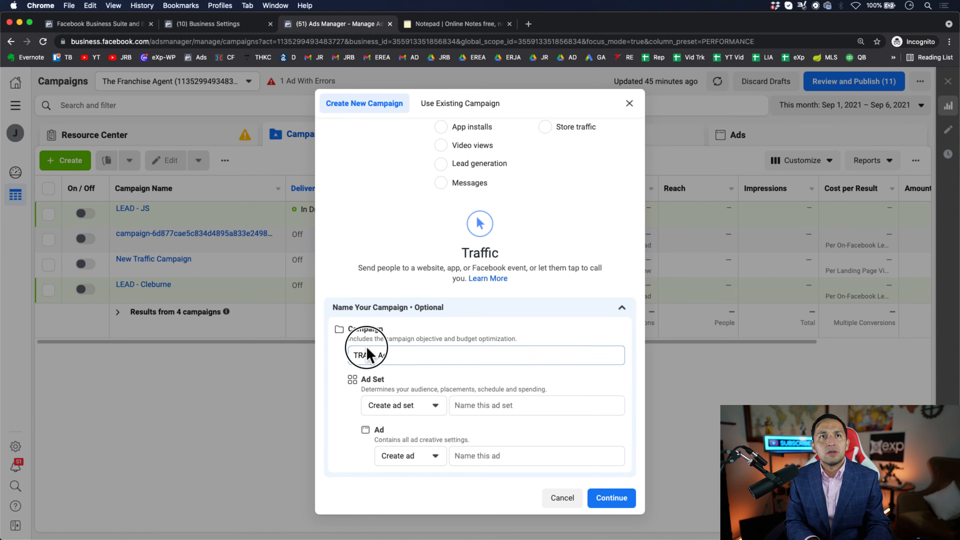
- Name the new ad set "TRAF - No Interest - Ad"
{"action": "left_click", "coordinate": [470, 410]}
{"action": "type", "text": "TRA"}
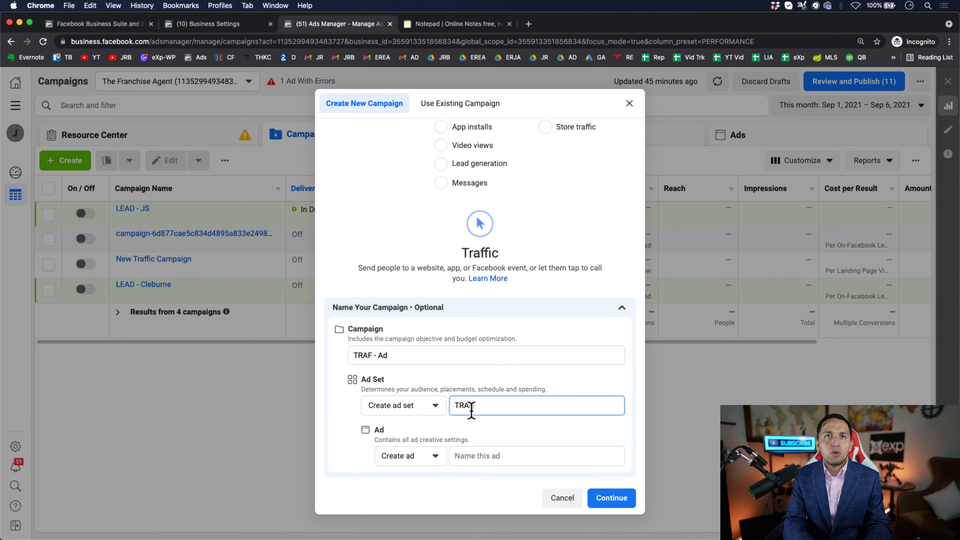
{"action": "type", "text": "F - No INte"}
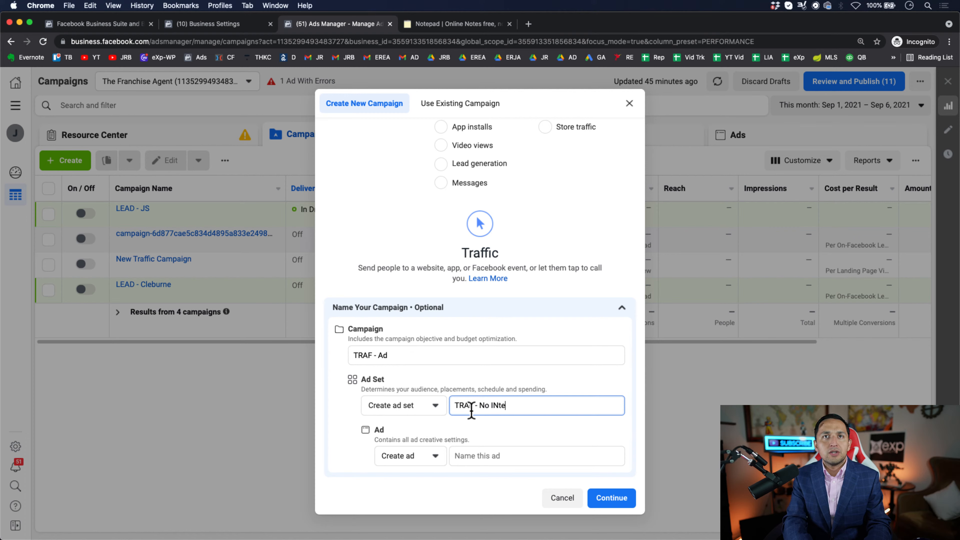
{"action": "key", "text": "BackSpace"}
{"action": "key", "text": "BackSpace"}
{"action": "key", "text": "BackSpace"}
{"action": "type", "text": "nterest "}
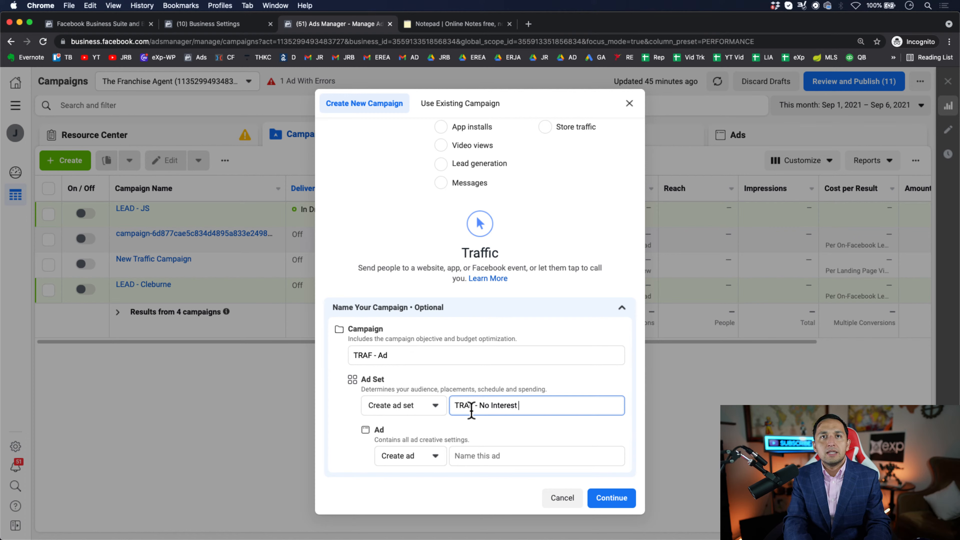
{"action": "type", "text": "- Ad"}
- Name the new ad "TRAF - No Interest - Ad" and continue to the campaign draft's settings
{"action": "left_click", "coordinate": [517, 457]}
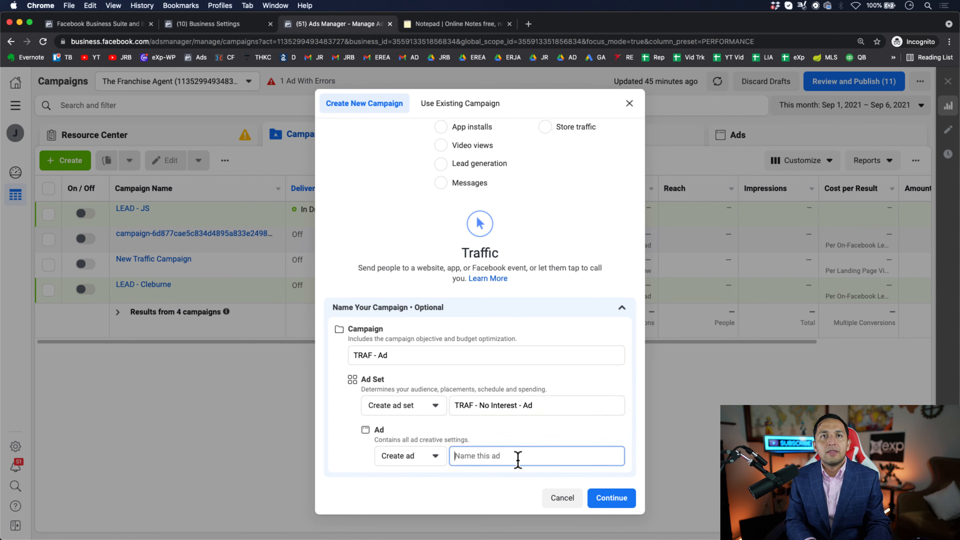
{"action": "type", "text": "Tra"}
{"action": "key", "text": "BackSpace"}
{"action": "key", "text": "BackSpace"}
{"action": "type", "text": "RAF - N"}
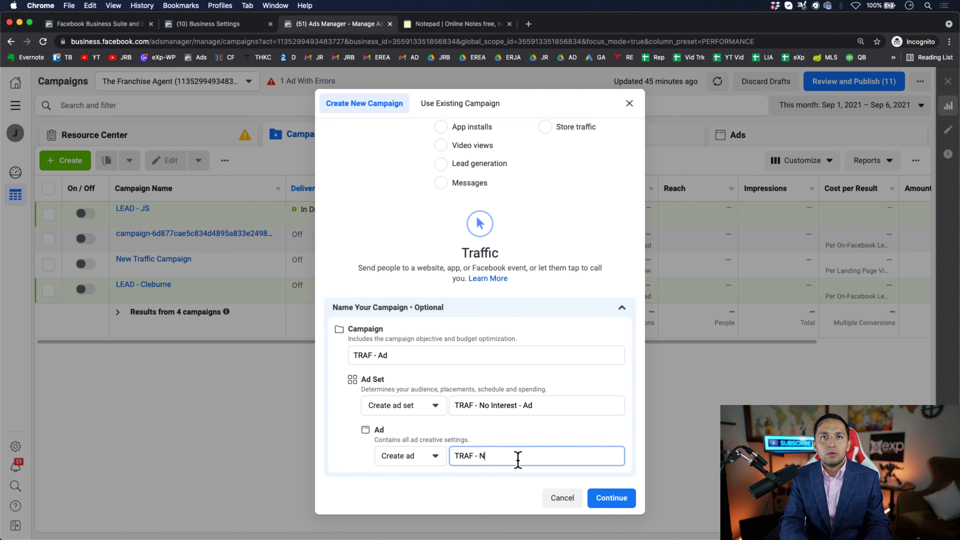
{"action": "key", "text": "BackSpace"}
{"action": "type", "text": "No Interest - Ad"}
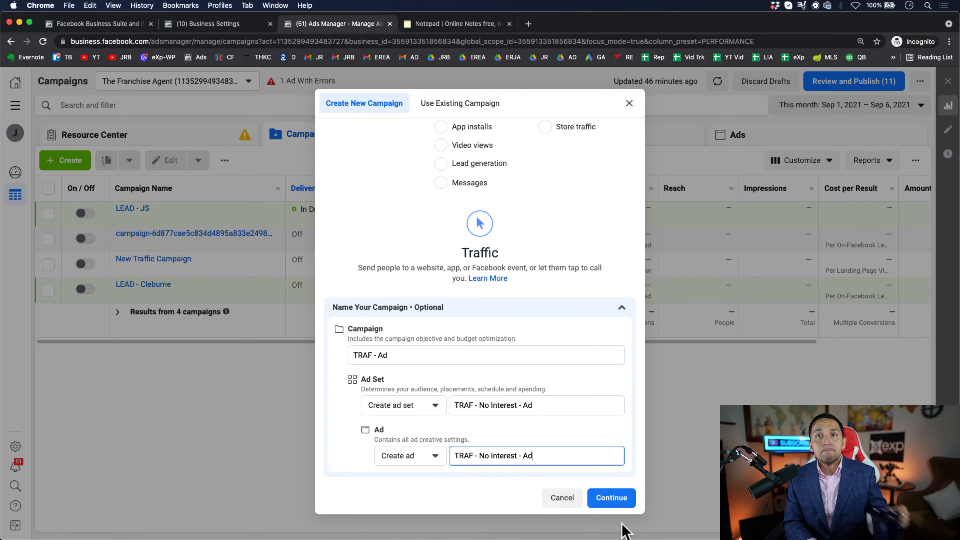
{"action": "left_click", "coordinate": [611, 503]}
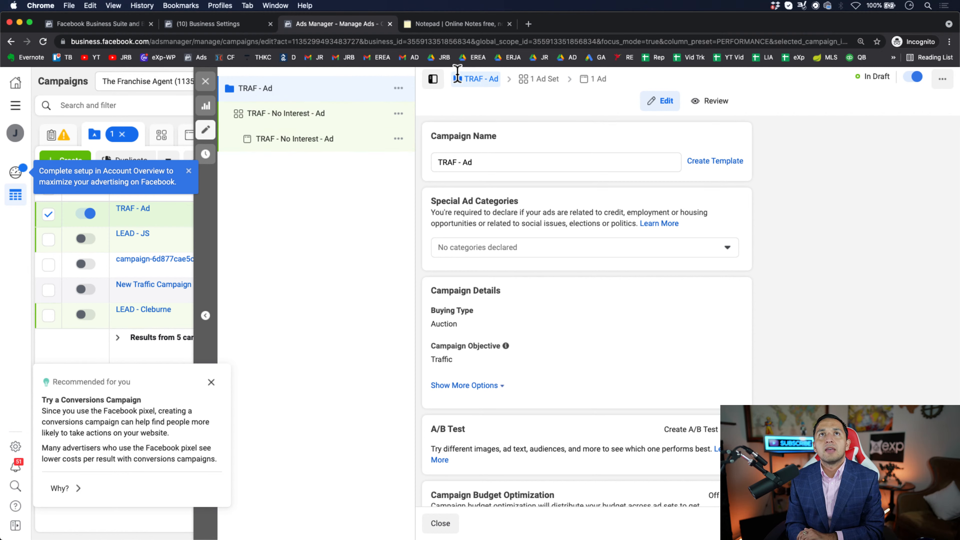
{"action": "left_click", "coordinate": [506, 164]}
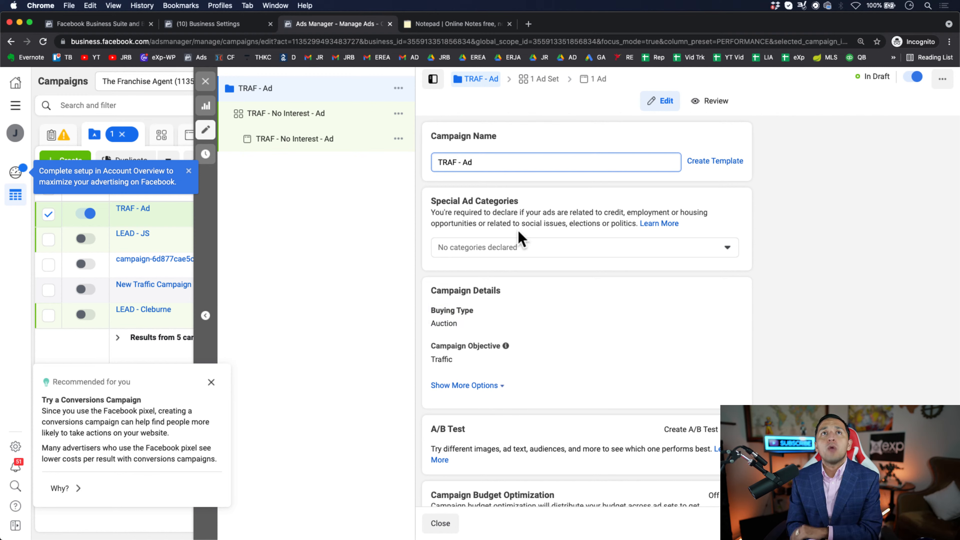
- Declare Housing as the special ad category of the "TRAF - Ad" campaign
{"action": "left_click", "coordinate": [483, 249]}
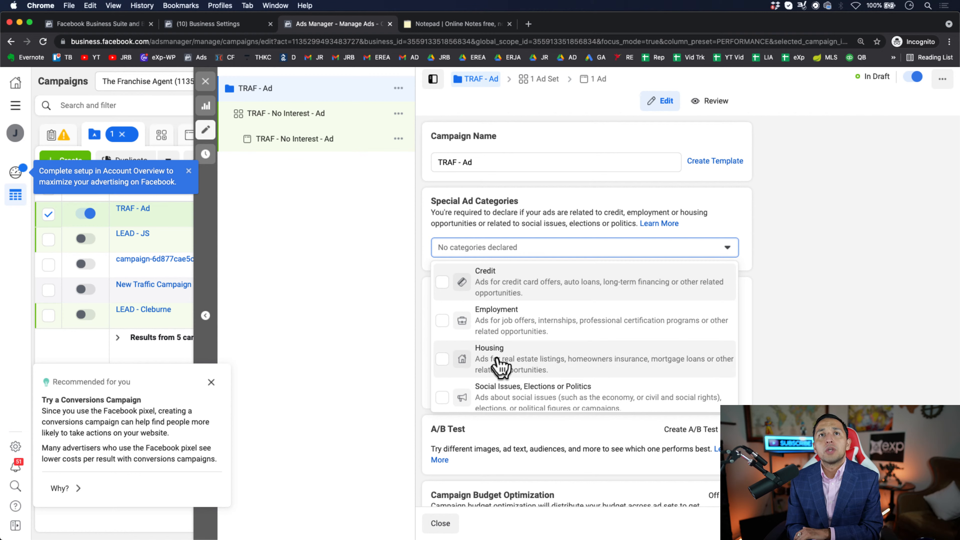
{"action": "left_click", "coordinate": [499, 363]}
{"action": "left_click", "coordinate": [773, 310]}
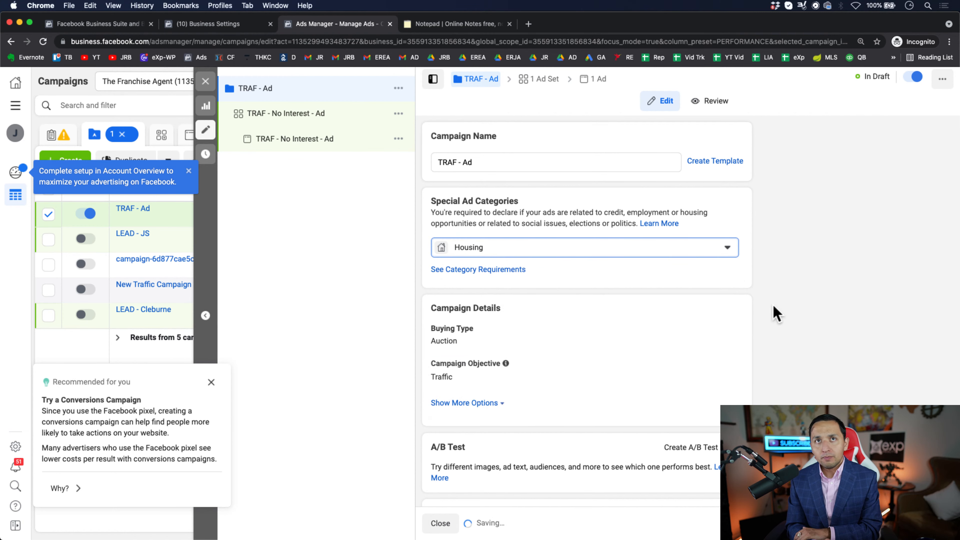
{"action": "left_click", "coordinate": [562, 253]}
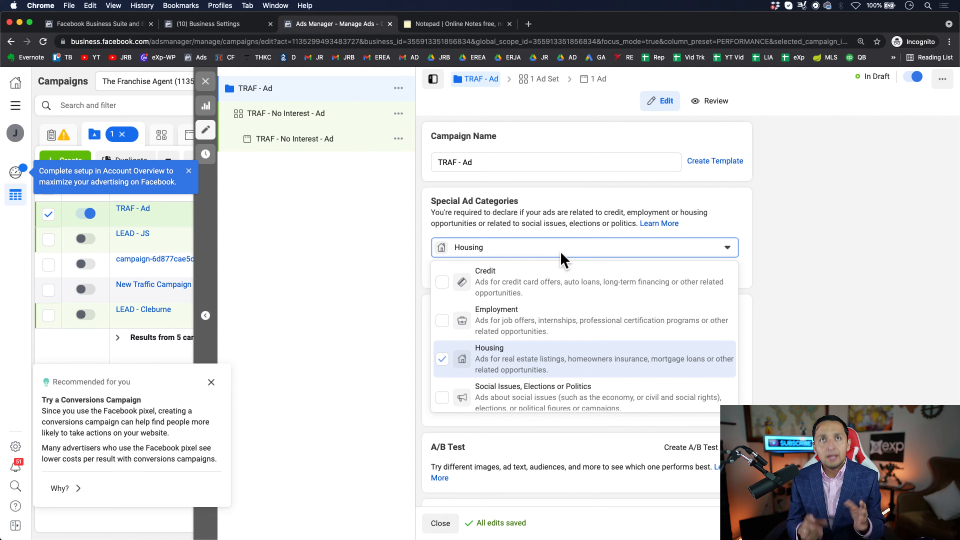
{"action": "left_click", "coordinate": [729, 370]}
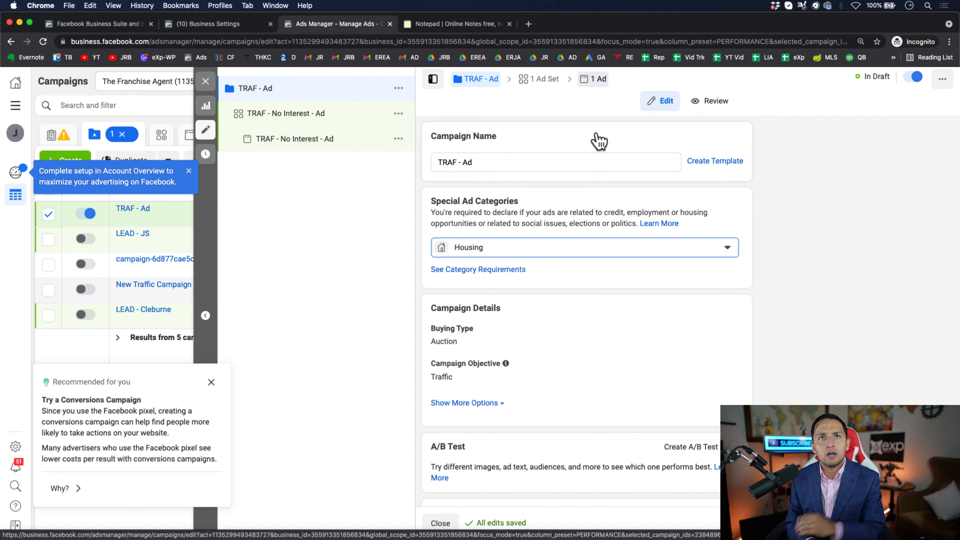
{"action": "mouse_move", "coordinate": [676, 332]}
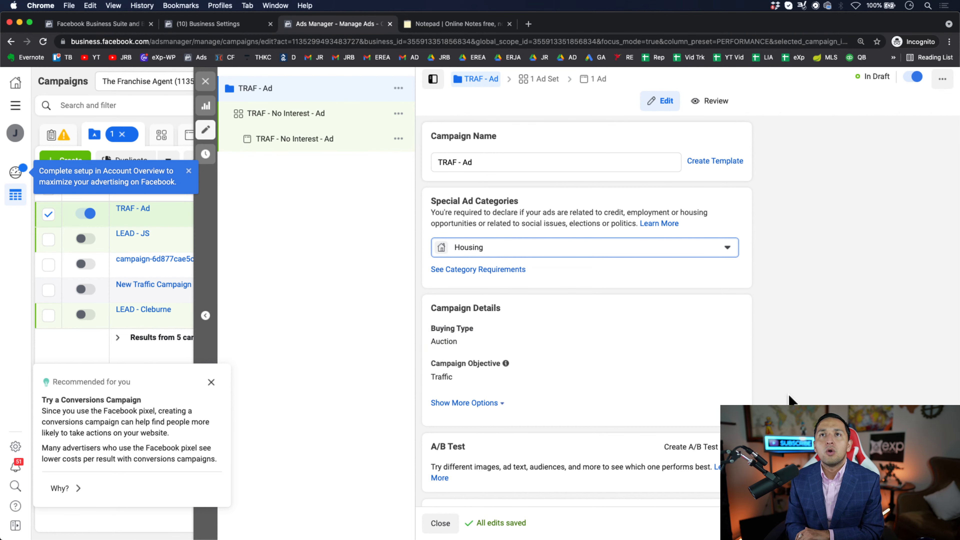
- Turn on campaign budget optimization for the campaign, then switch it back off
{"action": "scroll", "coordinate": [791, 399], "scroll_direction": "down", "scroll_amount": 2}
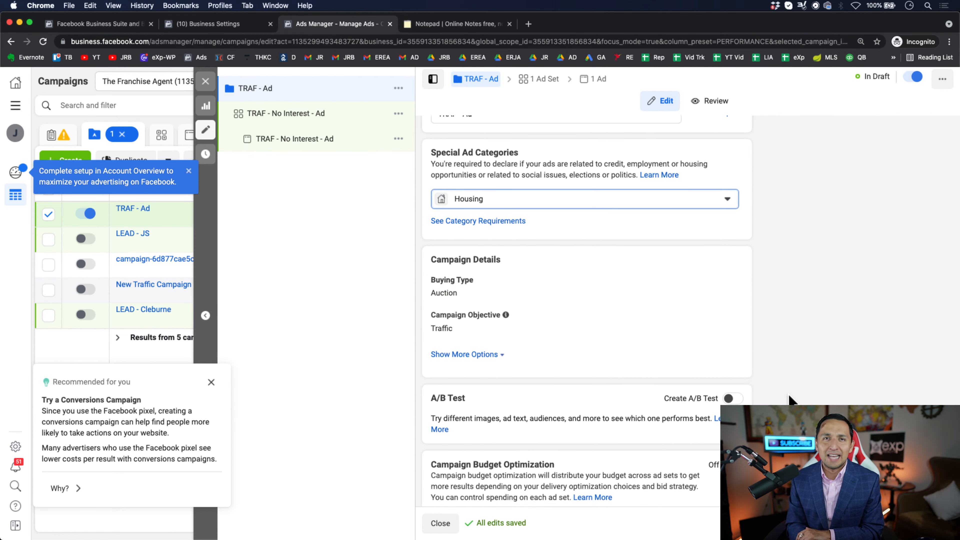
{"action": "scroll", "coordinate": [791, 400], "scroll_direction": "down", "scroll_amount": 1}
{"action": "scroll", "coordinate": [755, 352], "scroll_direction": "up", "scroll_amount": 3}
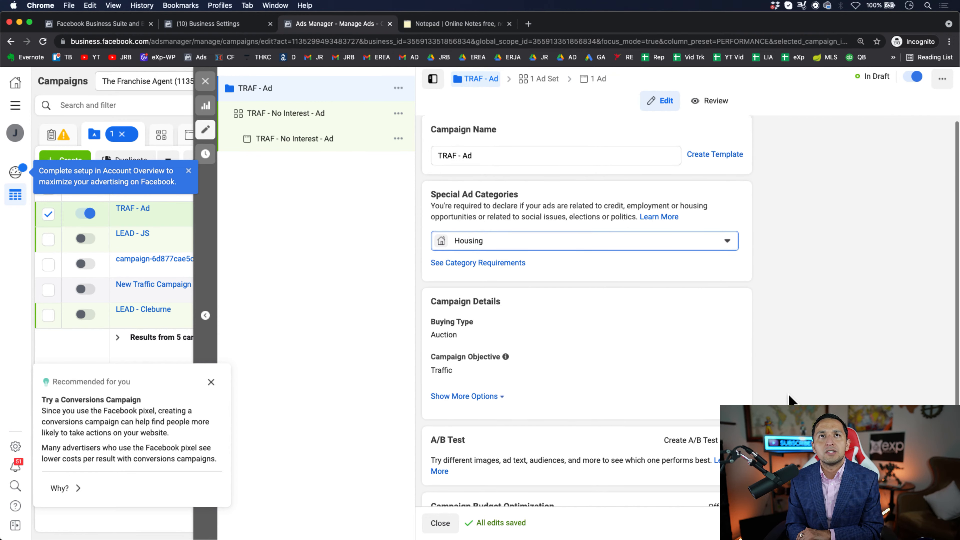
{"action": "scroll", "coordinate": [563, 403], "scroll_direction": "down", "scroll_amount": 3}
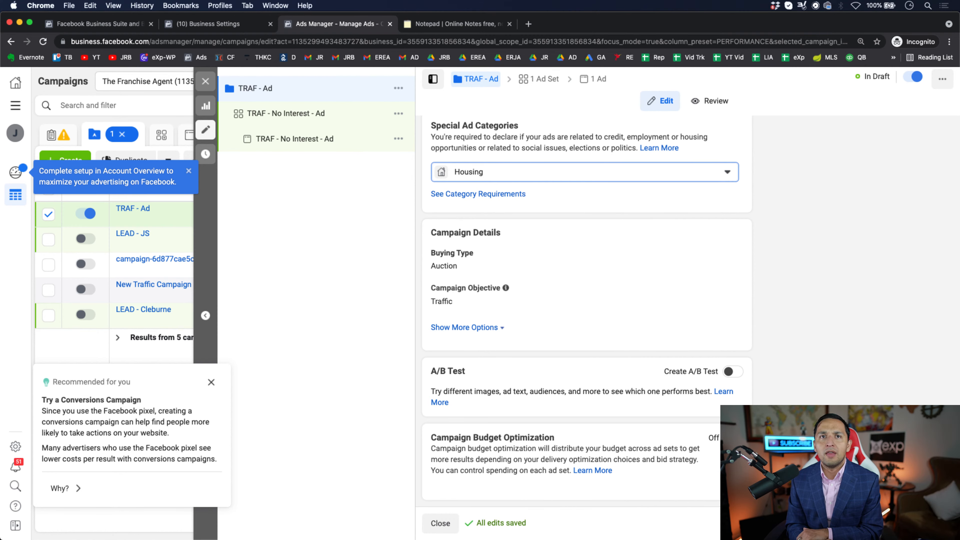
{"action": "left_click", "coordinate": [733, 438]}
{"action": "scroll", "coordinate": [733, 438], "scroll_direction": "down", "scroll_amount": 3}
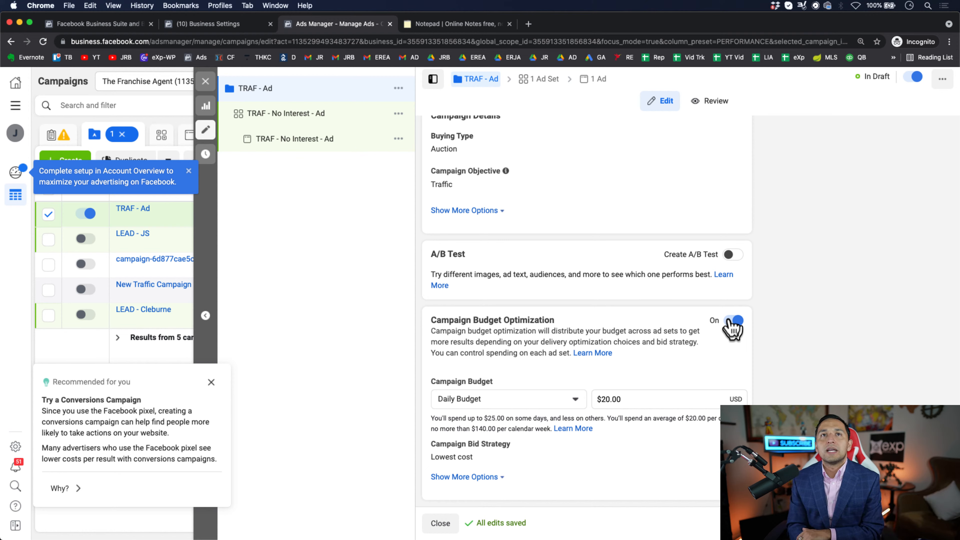
{"action": "left_click", "coordinate": [733, 320]}
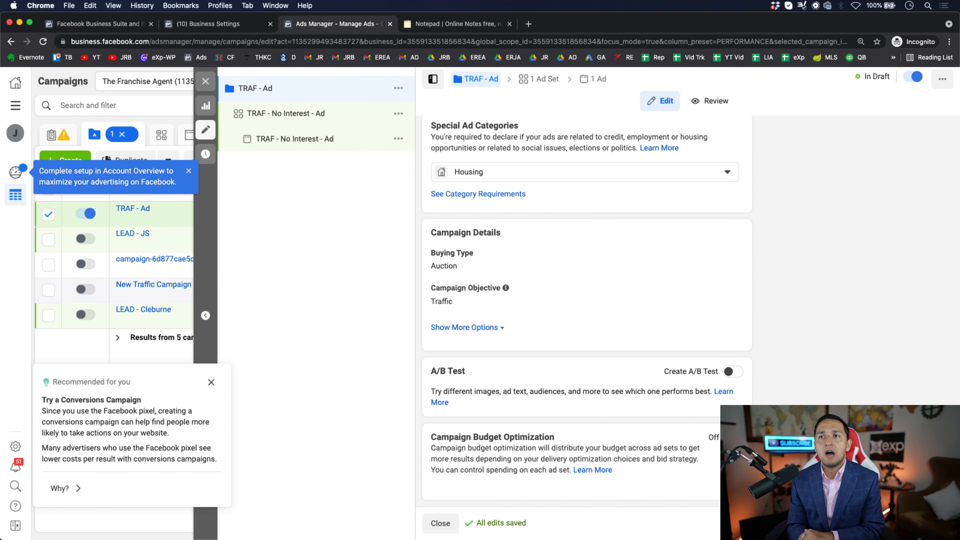
- Continue from the campaign settings to the settings of the "TRAF - No Interest - Ad" ad set
{"action": "left_click", "coordinate": [936, 523]}
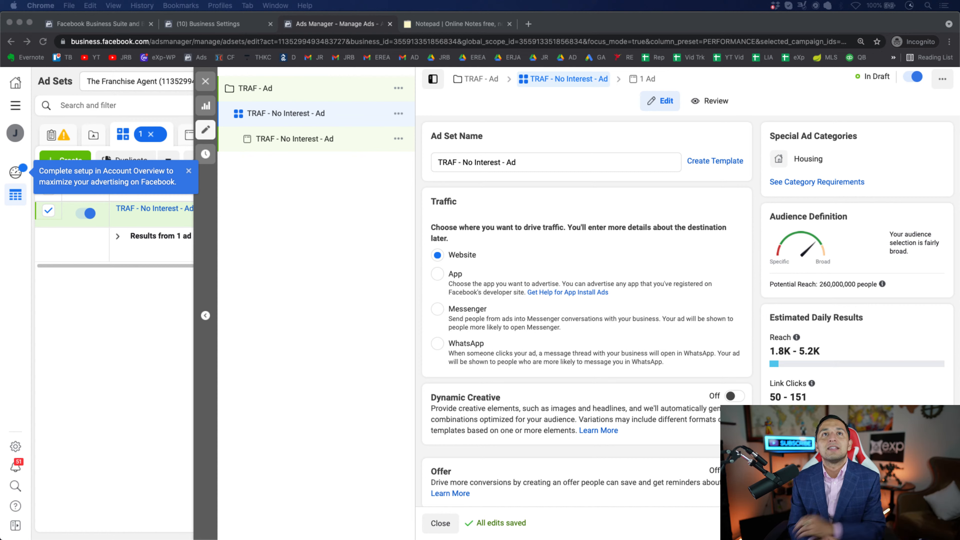
{"action": "left_click", "coordinate": [552, 176]}
{"action": "left_click", "coordinate": [553, 165]}
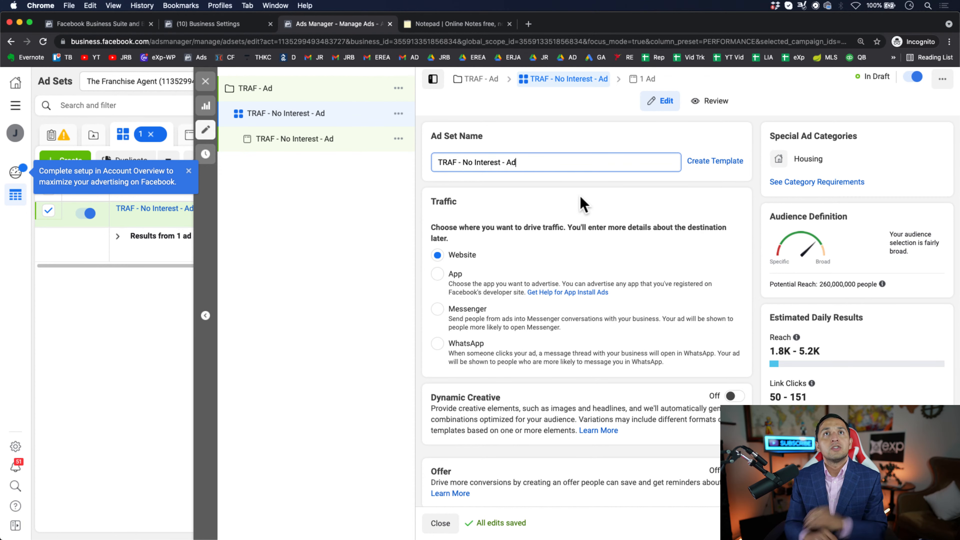
- Review the ad set's traffic destination, dynamic creative, offer and daily budget settings
{"action": "scroll", "coordinate": [590, 186], "scroll_direction": "down", "scroll_amount": 2}
{"action": "scroll", "coordinate": [590, 186], "scroll_direction": "up", "scroll_amount": 2}
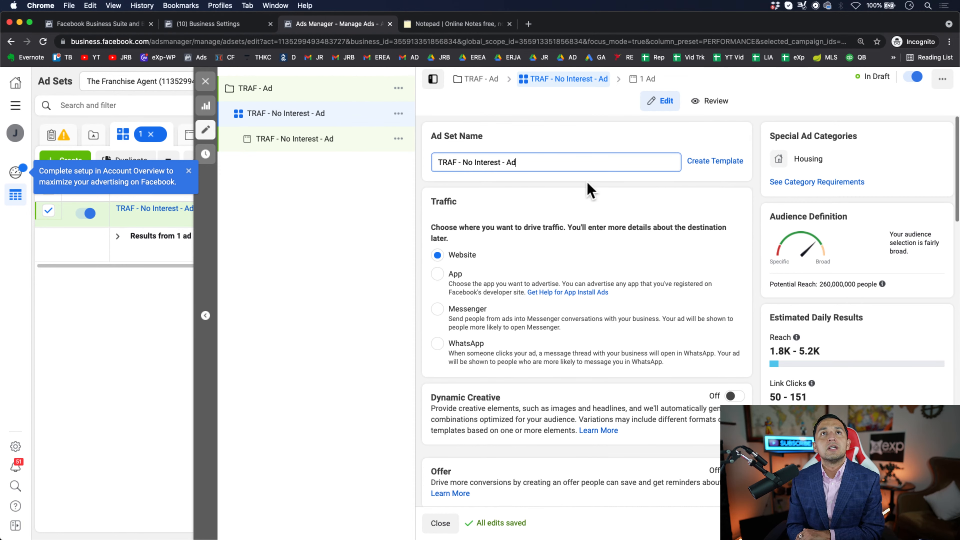
{"action": "scroll", "coordinate": [498, 227], "scroll_direction": "down", "scroll_amount": 2}
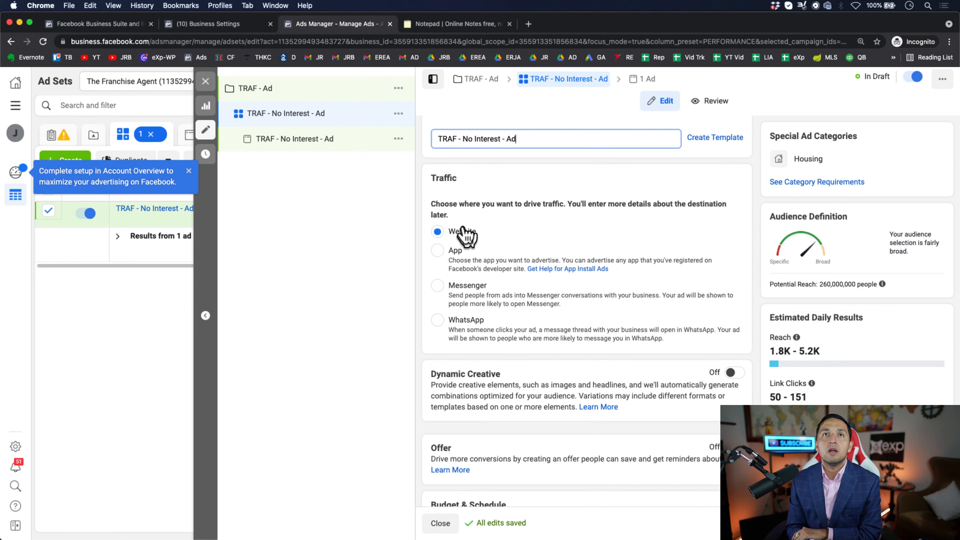
{"action": "scroll", "coordinate": [467, 236], "scroll_direction": "down", "scroll_amount": 5}
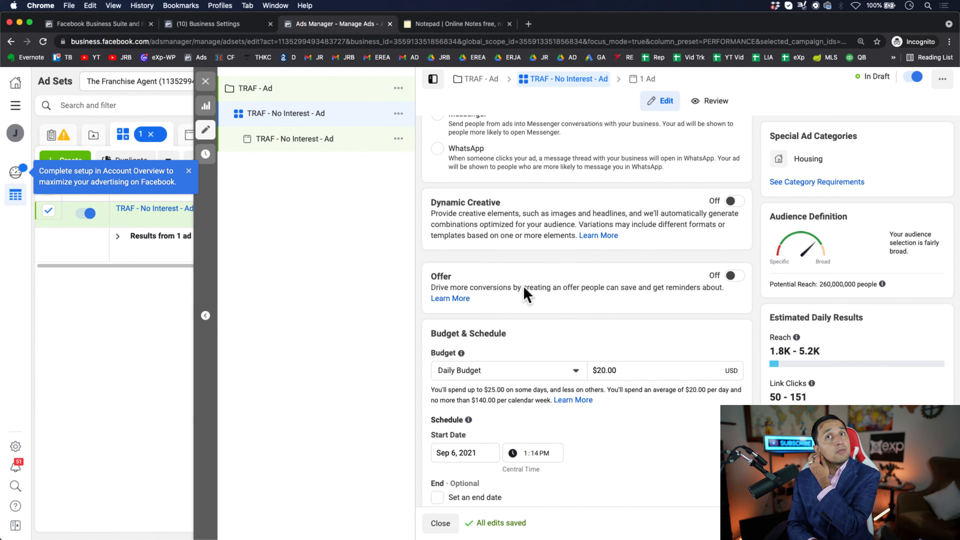
{"action": "scroll", "coordinate": [525, 295], "scroll_direction": "down", "scroll_amount": 2}
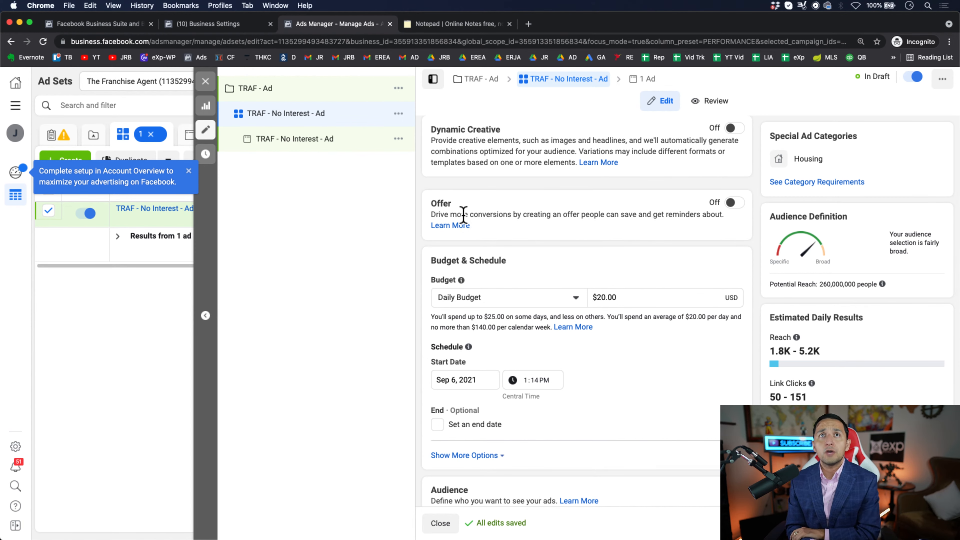
{"action": "scroll", "coordinate": [463, 215], "scroll_direction": "down", "scroll_amount": 2}
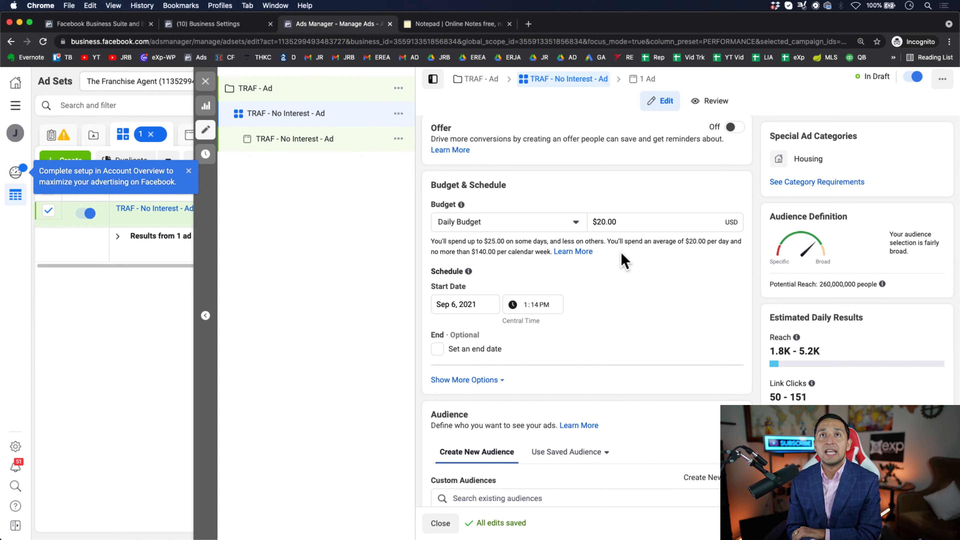
{"action": "left_click", "coordinate": [634, 223]}
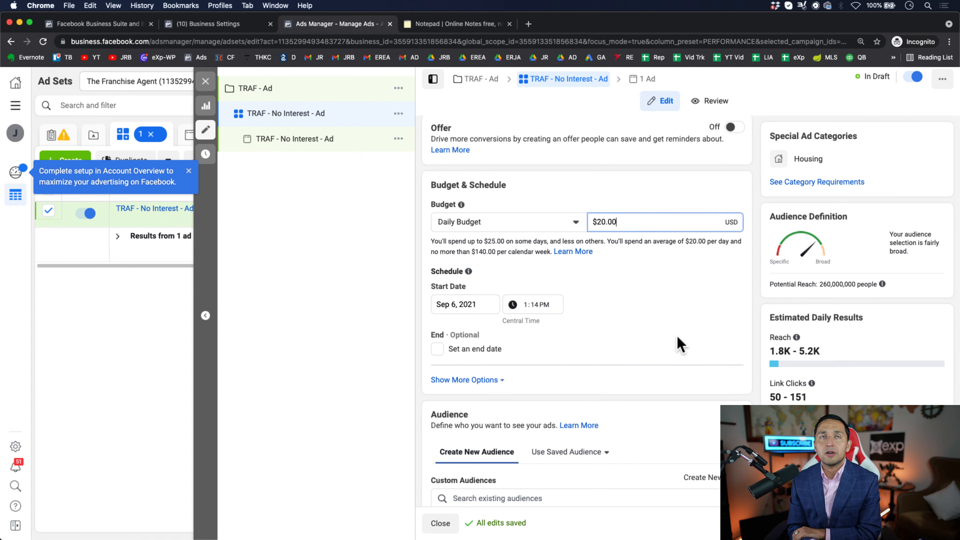
{"action": "scroll", "coordinate": [679, 342], "scroll_direction": "down", "scroll_amount": 1}
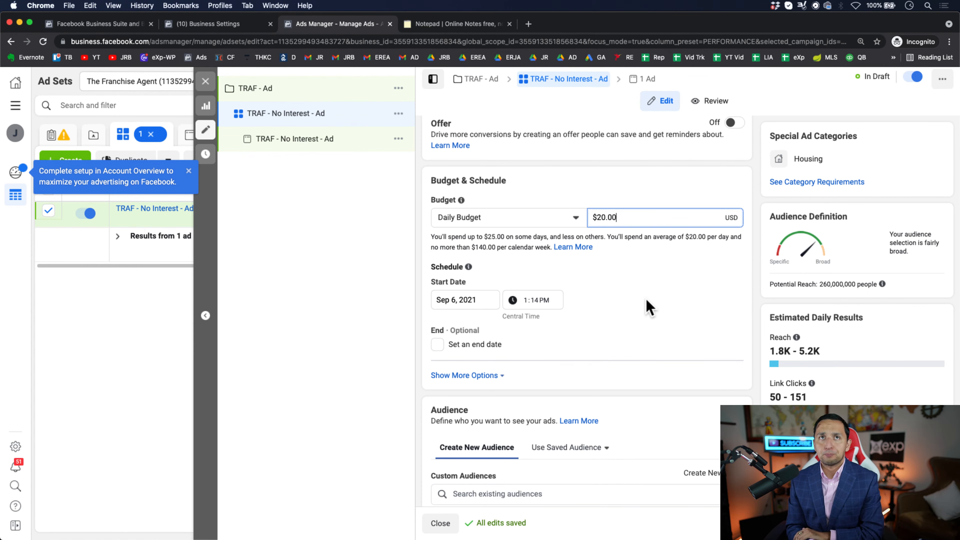
{"action": "scroll", "coordinate": [638, 313], "scroll_direction": "down", "scroll_amount": 3}
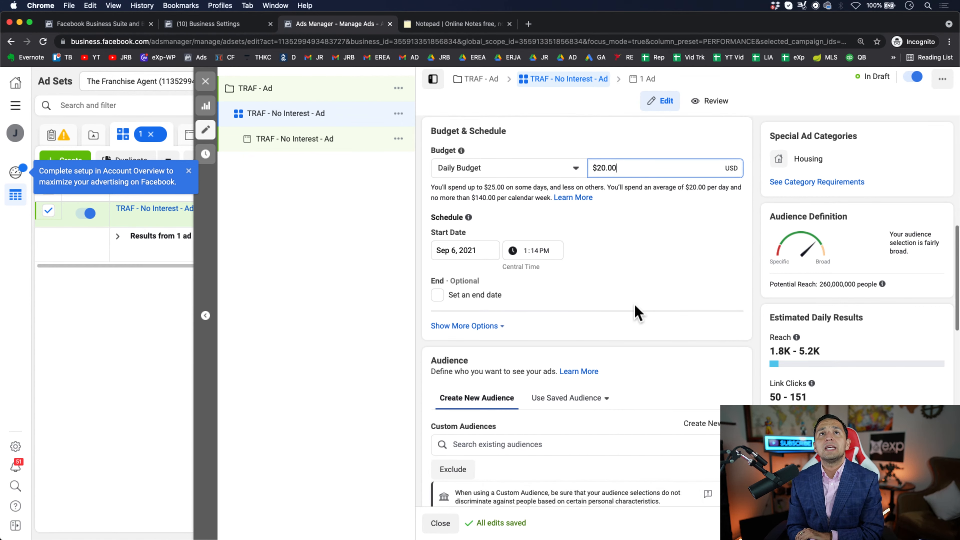
- Look over the ad set's schedule and end date options and its audience section
{"action": "scroll", "coordinate": [637, 312], "scroll_direction": "down", "scroll_amount": 1}
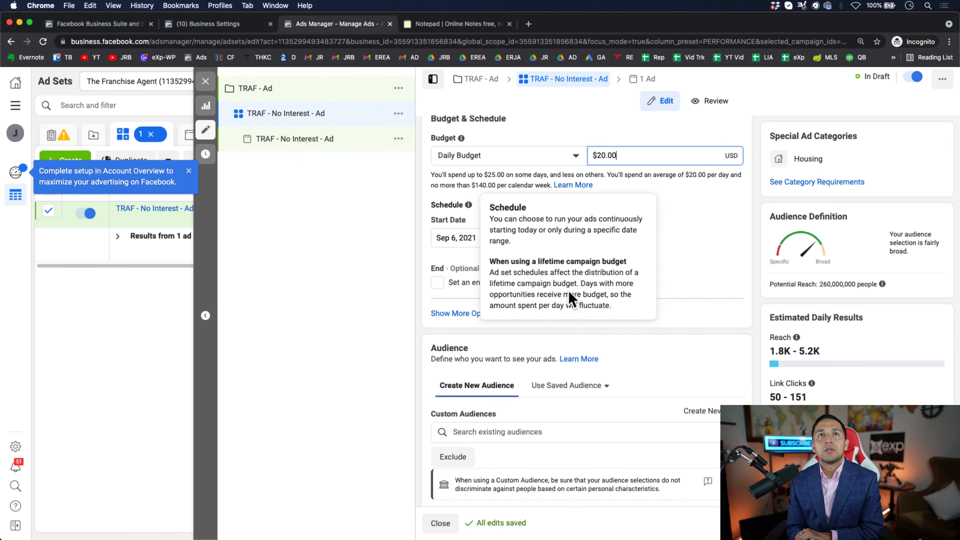
{"action": "scroll", "coordinate": [569, 291], "scroll_direction": "down", "scroll_amount": 1}
{"action": "scroll", "coordinate": [698, 299], "scroll_direction": "up", "scroll_amount": 1}
{"action": "scroll", "coordinate": [699, 300], "scroll_direction": "down", "scroll_amount": 5}
{"action": "scroll", "coordinate": [696, 284], "scroll_direction": "up", "scroll_amount": 3}
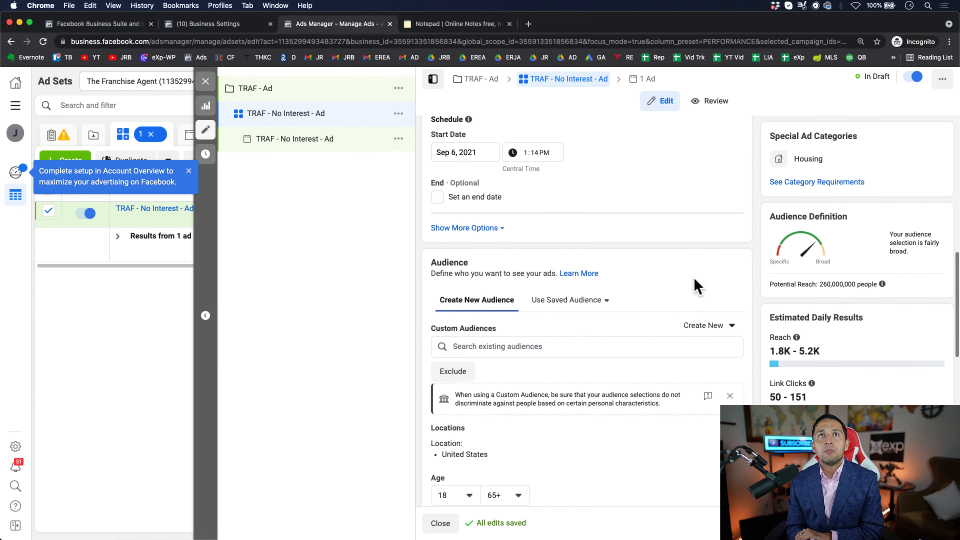
{"action": "scroll", "coordinate": [601, 257], "scroll_direction": "down", "scroll_amount": 2}
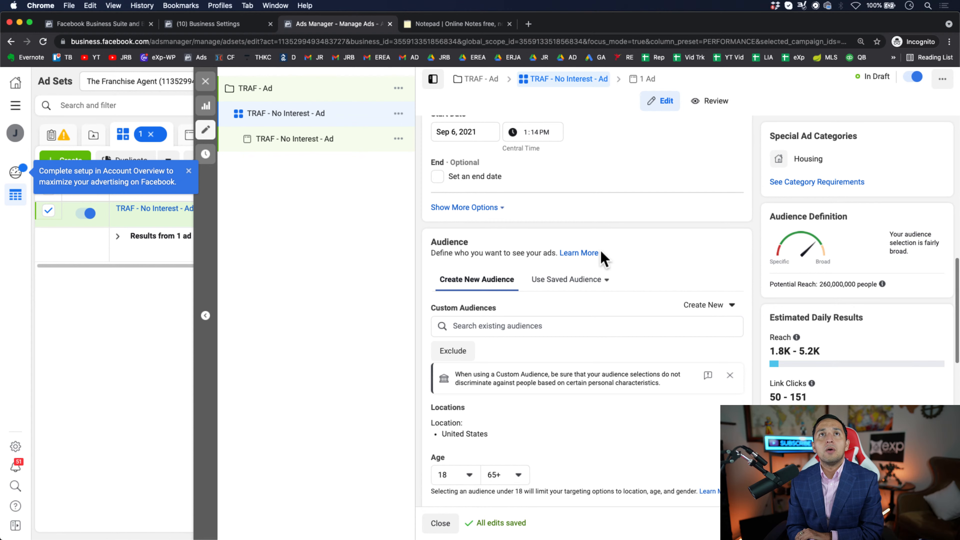
{"action": "scroll", "coordinate": [621, 232], "scroll_direction": "down", "scroll_amount": 3}
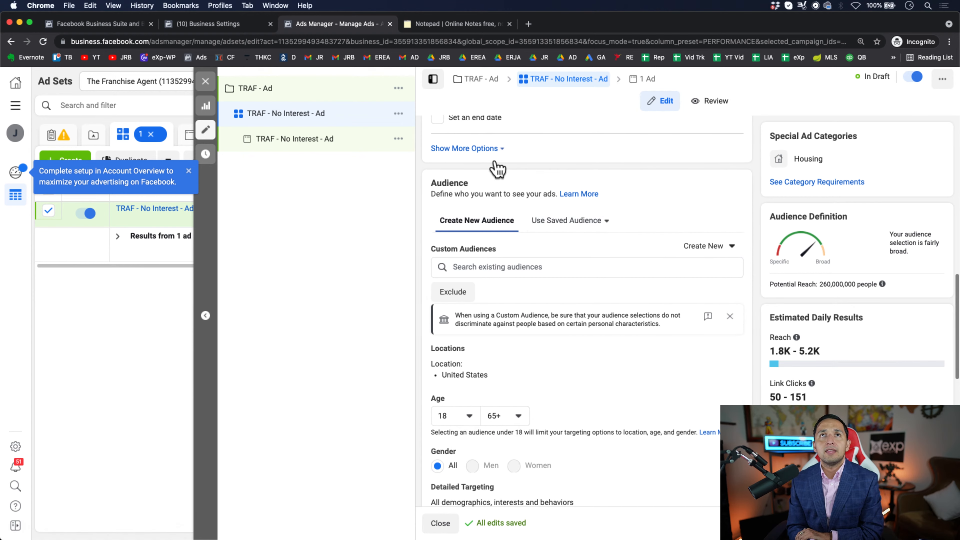
{"action": "scroll", "coordinate": [563, 293], "scroll_direction": "down", "scroll_amount": 1}
{"action": "scroll", "coordinate": [566, 294], "scroll_direction": "up", "scroll_amount": 10}
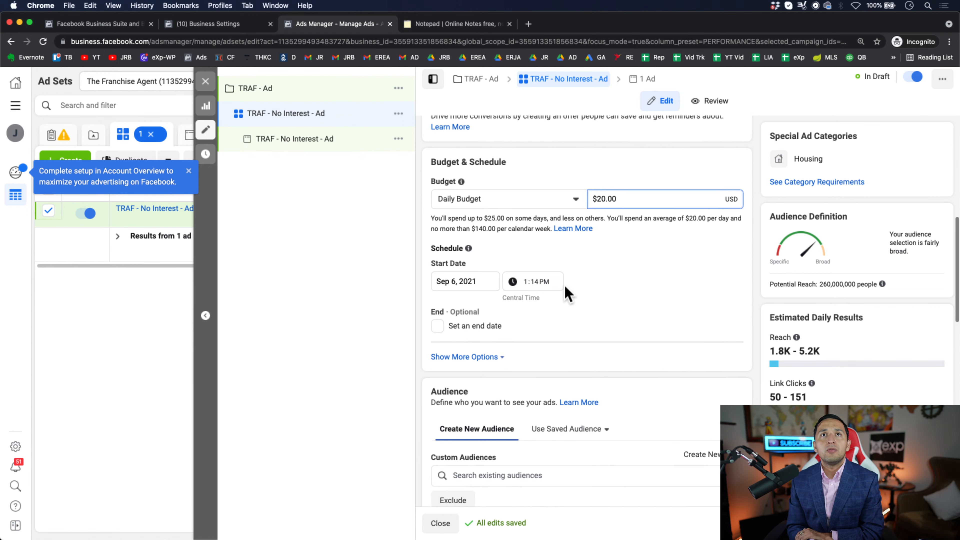
- Show the ad set's budget types and compare Daily Budget with Lifetime Budget
{"action": "left_click", "coordinate": [515, 208]}
{"action": "left_click", "coordinate": [519, 211]}
{"action": "left_click", "coordinate": [517, 208]}
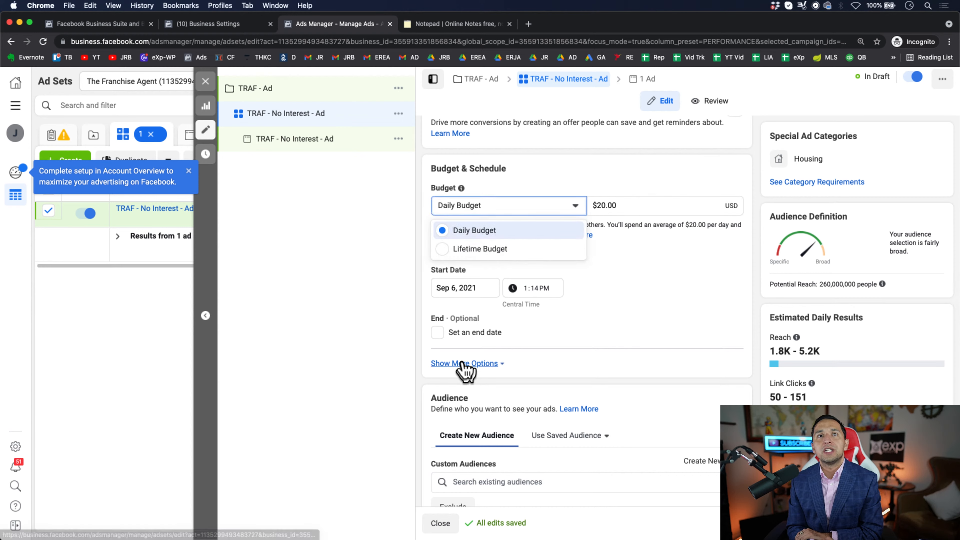
{"action": "scroll", "coordinate": [534, 368], "scroll_direction": "down", "scroll_amount": 3}
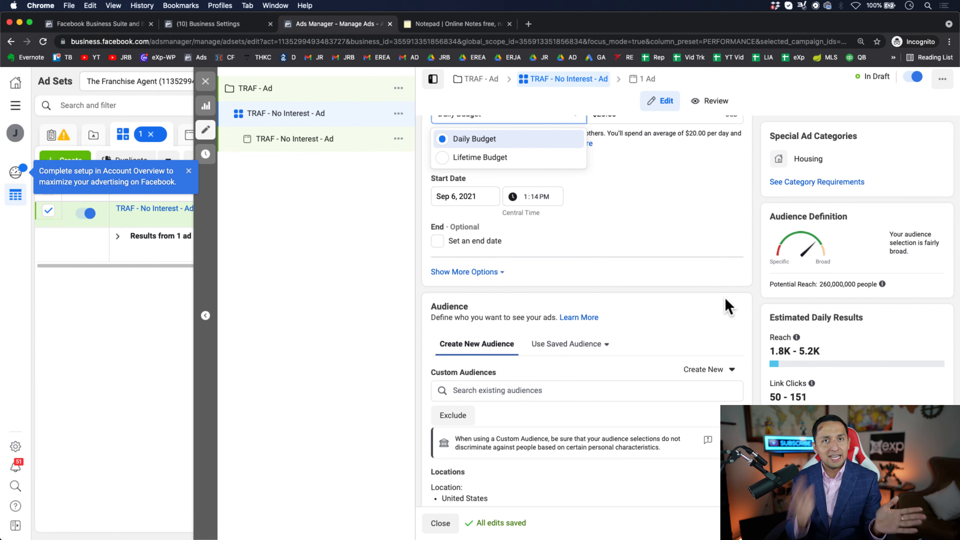
{"action": "scroll", "coordinate": [495, 240], "scroll_direction": "up", "scroll_amount": 5}
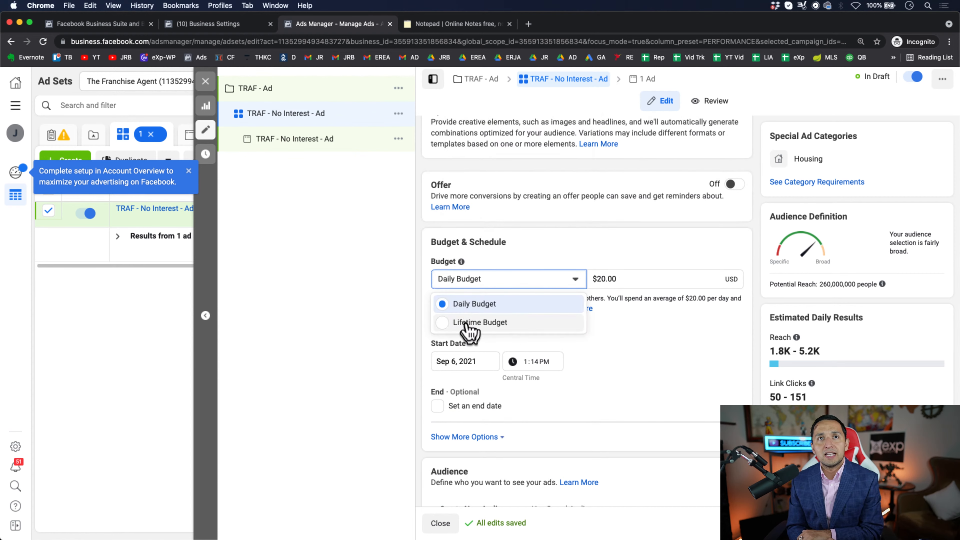
{"action": "scroll", "coordinate": [642, 397], "scroll_direction": "down", "scroll_amount": 5}
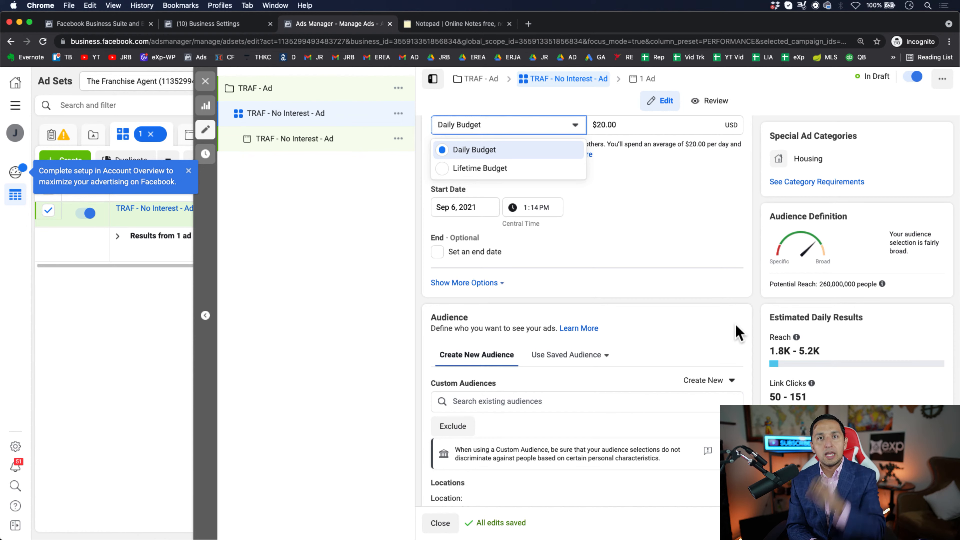
{"action": "scroll", "coordinate": [739, 333], "scroll_direction": "down", "scroll_amount": 3}
{"action": "scroll", "coordinate": [608, 343], "scroll_direction": "up", "scroll_amount": 8}
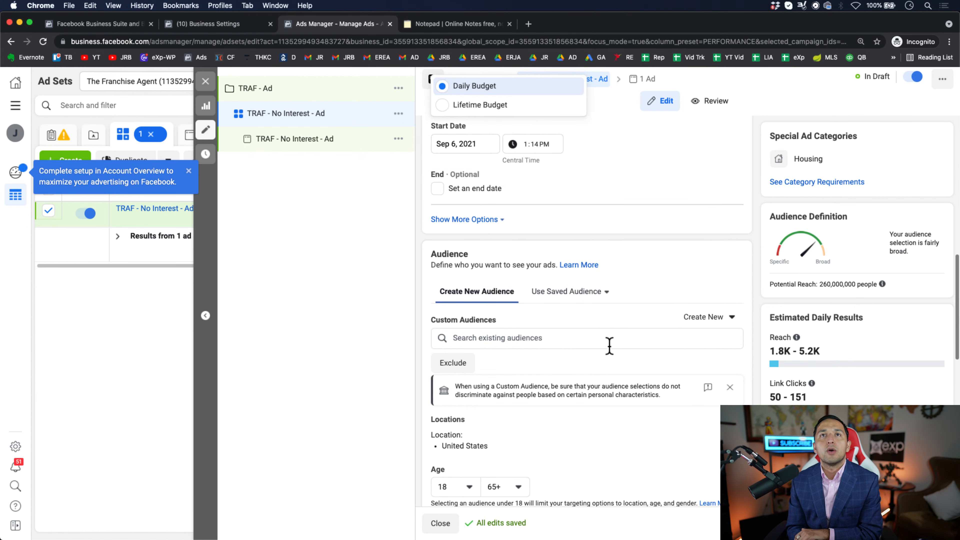
- Examine the new audience's custom audiences, location, age, gender, detailed targeting and language settings
{"action": "scroll", "coordinate": [612, 354], "scroll_direction": "down", "scroll_amount": 1}
{"action": "scroll", "coordinate": [612, 354], "scroll_direction": "down", "scroll_amount": 10}
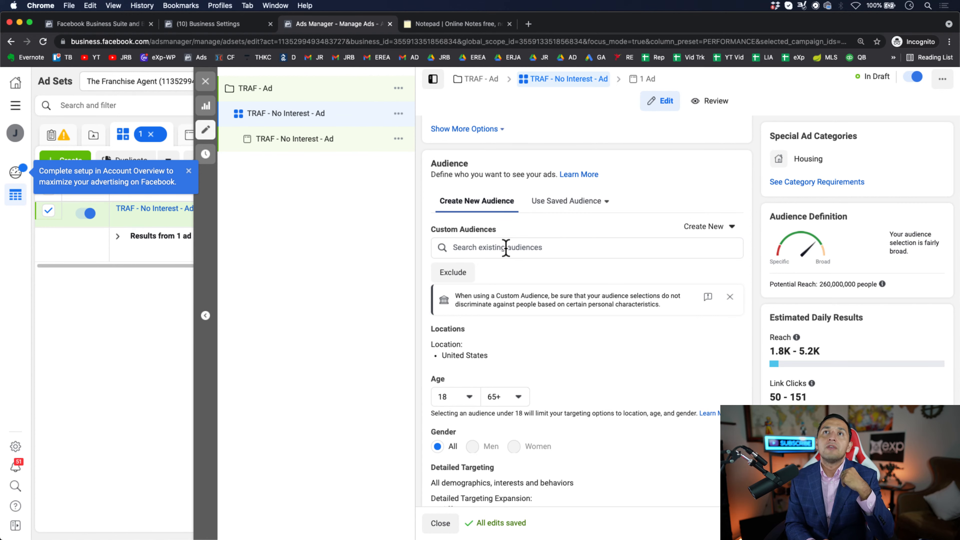
{"action": "scroll", "coordinate": [506, 248], "scroll_direction": "down", "scroll_amount": 1}
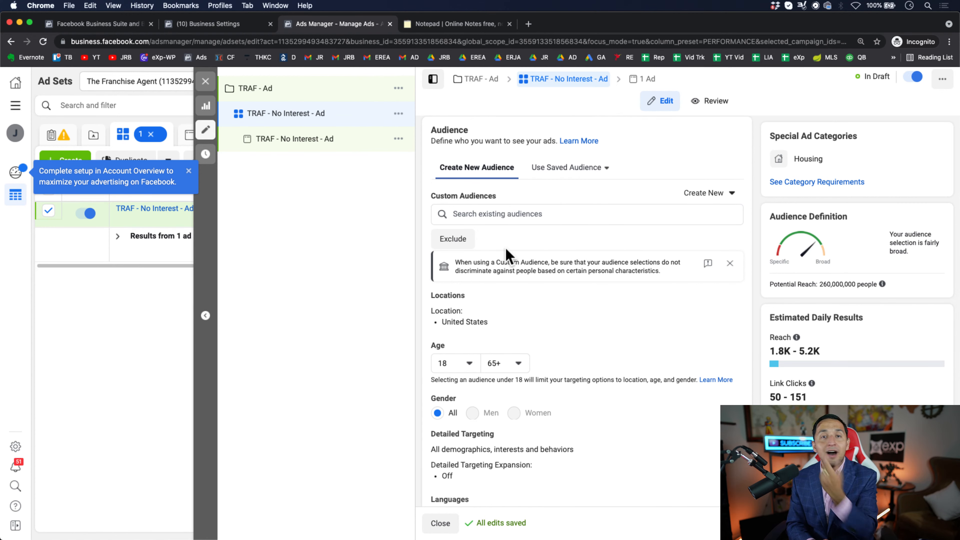
{"action": "scroll", "coordinate": [507, 253], "scroll_direction": "down", "scroll_amount": 6}
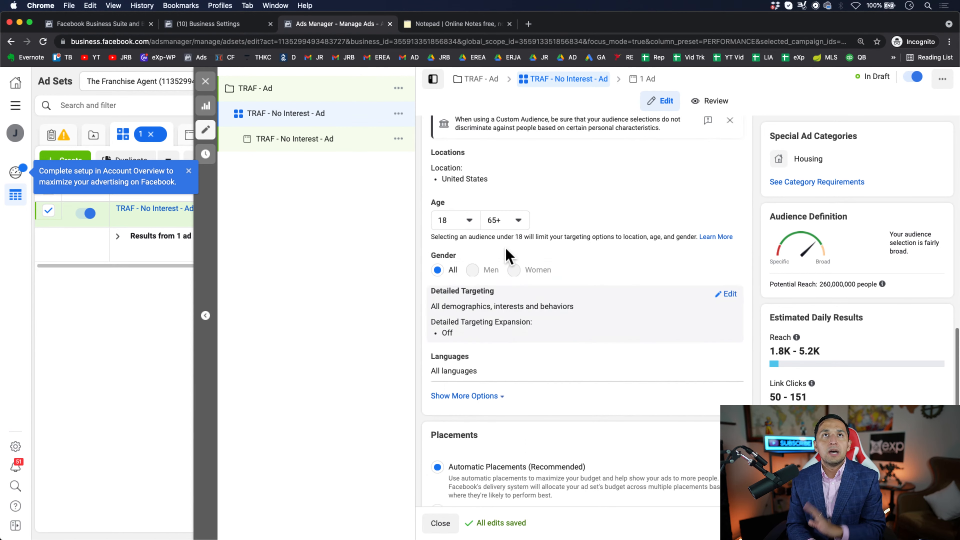
{"action": "scroll", "coordinate": [506, 252], "scroll_direction": "up", "scroll_amount": 3}
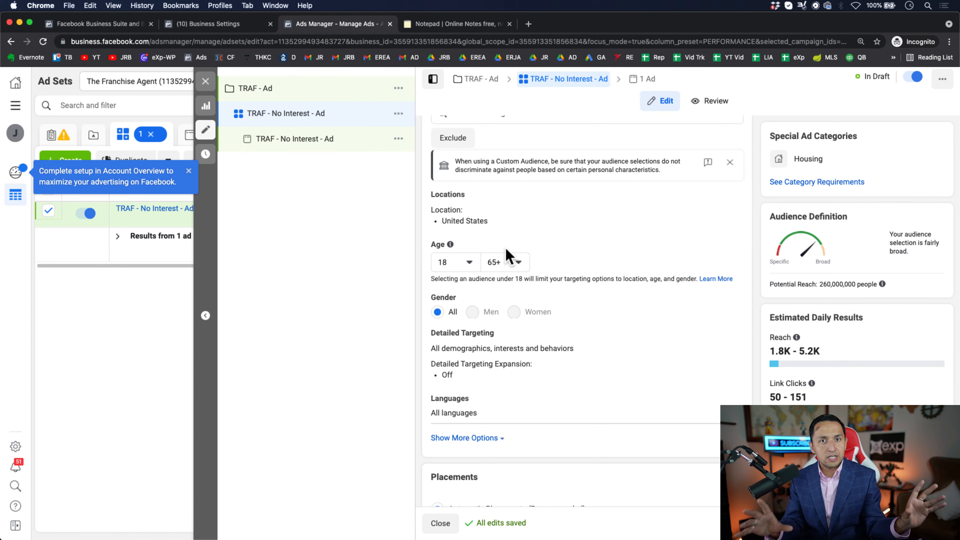
{"action": "scroll", "coordinate": [506, 253], "scroll_direction": "up", "scroll_amount": 2}
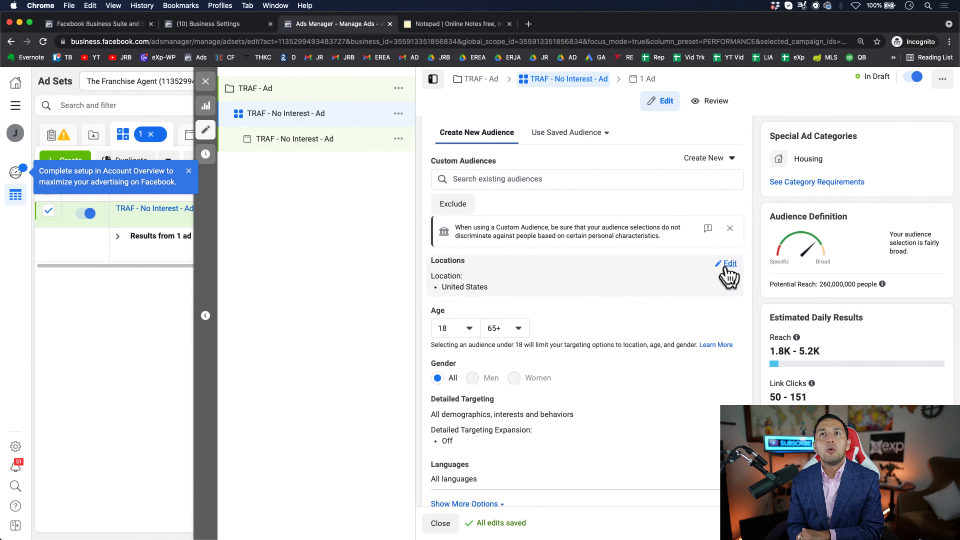
- Change the audience location to Dallas, Texas, and target only people living in this location
{"action": "left_click", "coordinate": [727, 272]}
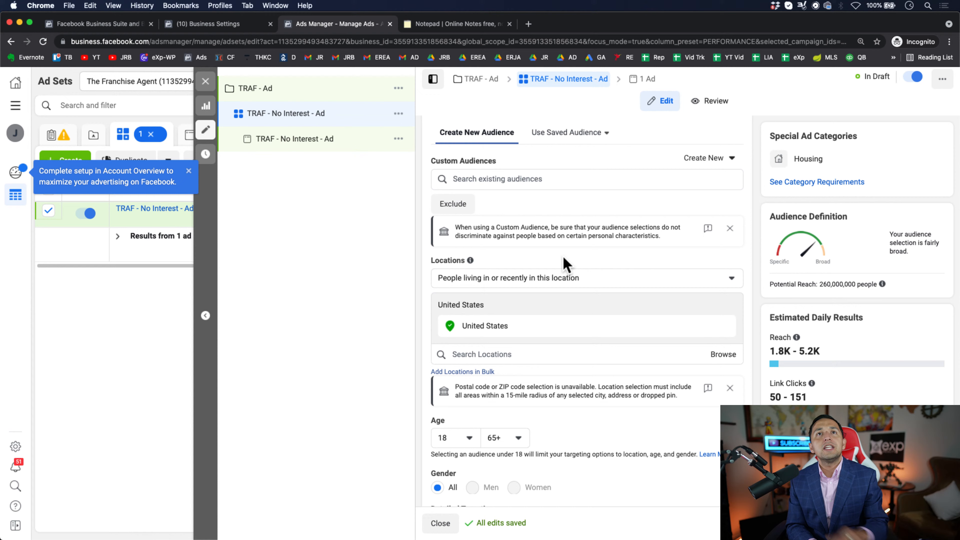
{"action": "left_click", "coordinate": [540, 356]}
{"action": "type", "text": "dallas"}
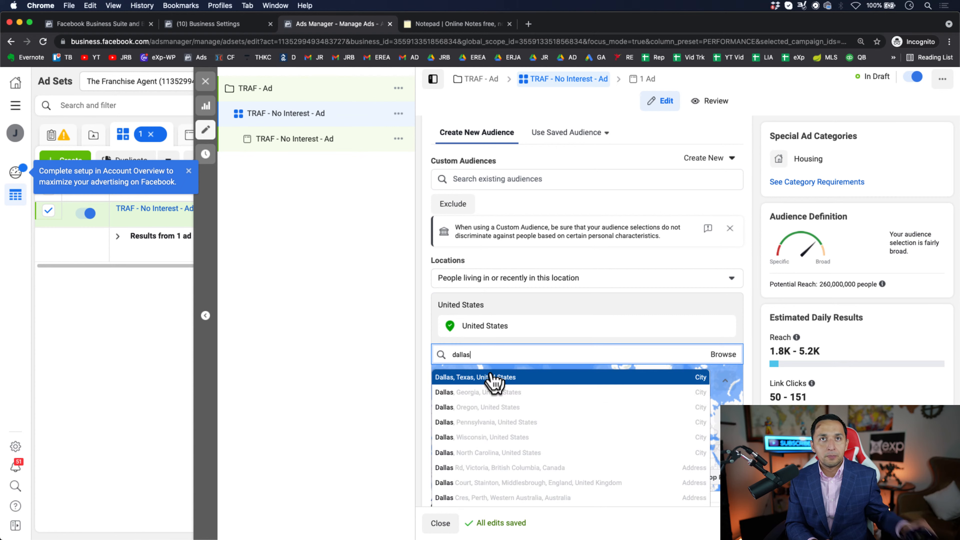
{"action": "left_click", "coordinate": [493, 378]}
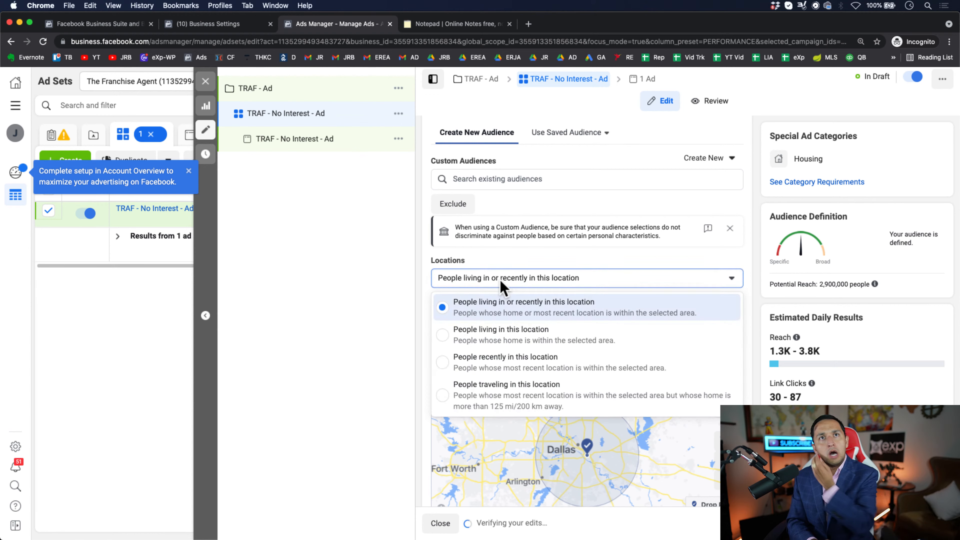
{"action": "left_click", "coordinate": [503, 288]}
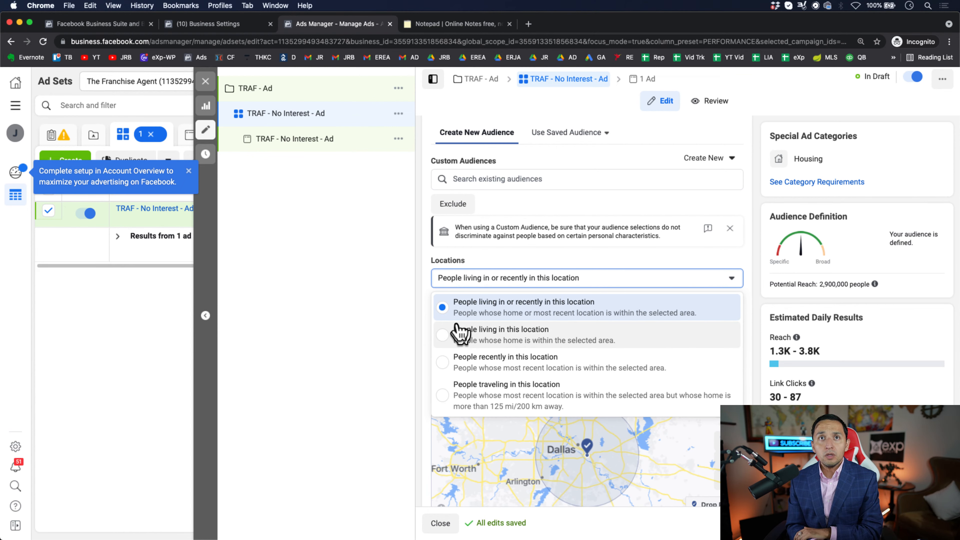
{"action": "left_click", "coordinate": [486, 342]}
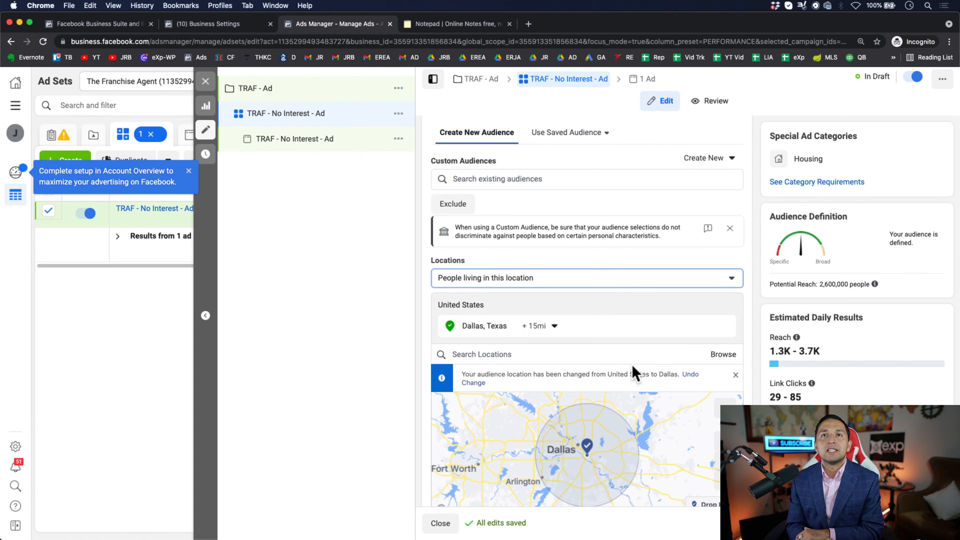
- Show the radius options for the Dallas, Texas location
{"action": "scroll", "coordinate": [632, 372], "scroll_direction": "down", "scroll_amount": 2}
{"action": "scroll", "coordinate": [617, 298], "scroll_direction": "down", "scroll_amount": 3}
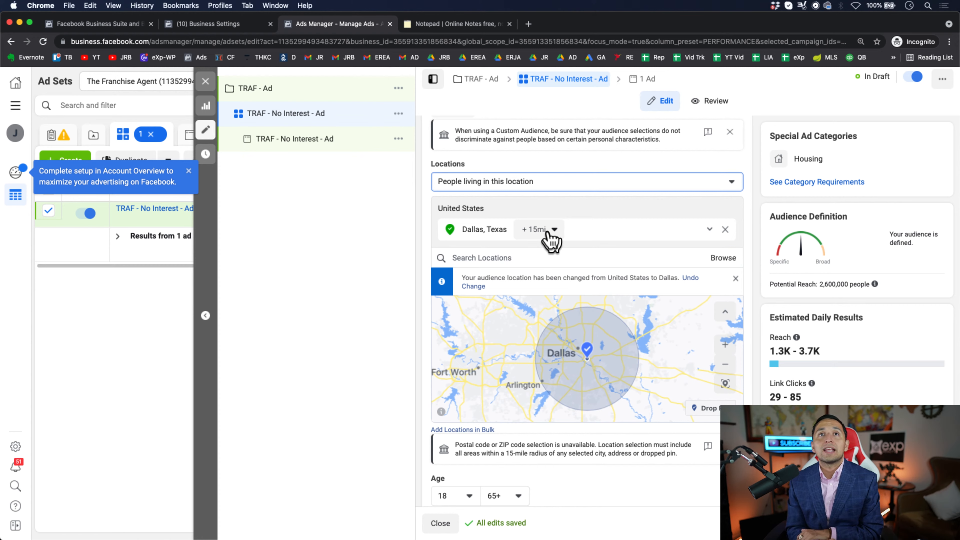
{"action": "left_click", "coordinate": [549, 231]}
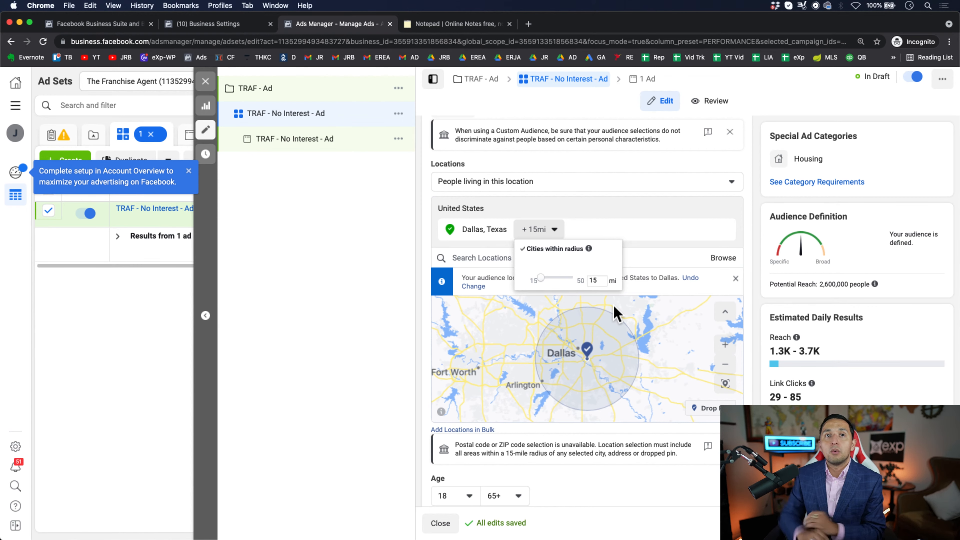
- Add Zillow as an interest in the audience's detailed targeting
{"action": "scroll", "coordinate": [637, 496], "scroll_direction": "down", "scroll_amount": 2}
{"action": "scroll", "coordinate": [637, 490], "scroll_direction": "down", "scroll_amount": 7}
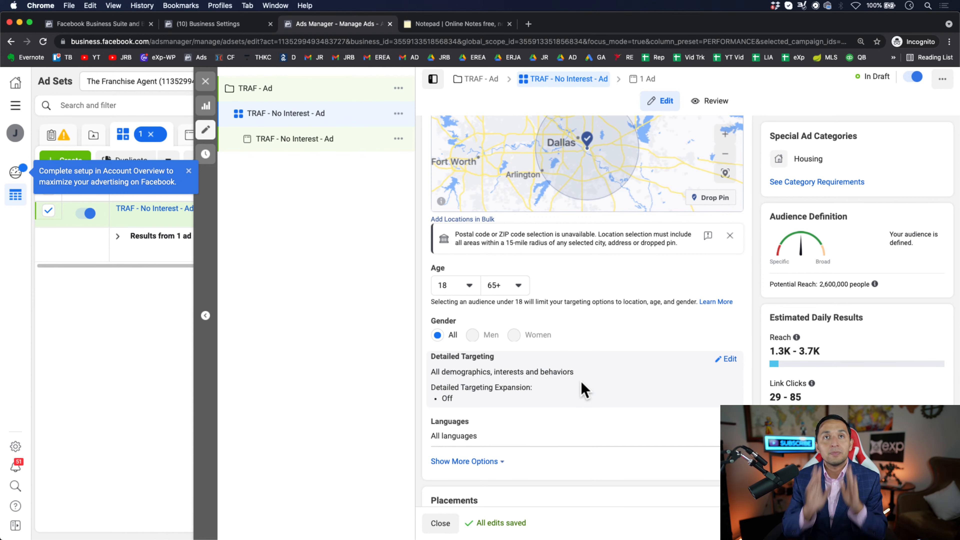
{"action": "scroll", "coordinate": [580, 381], "scroll_direction": "down", "scroll_amount": 2}
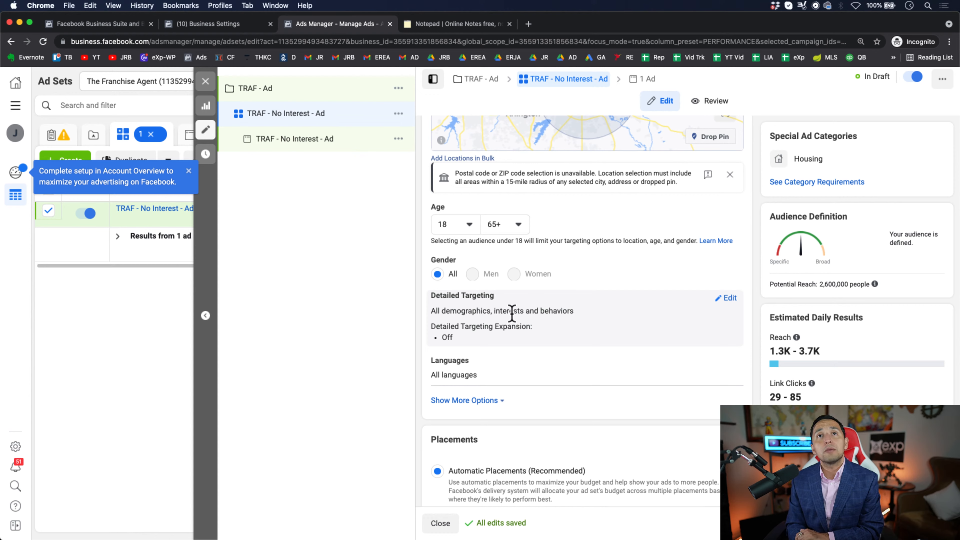
{"action": "left_click", "coordinate": [725, 298]}
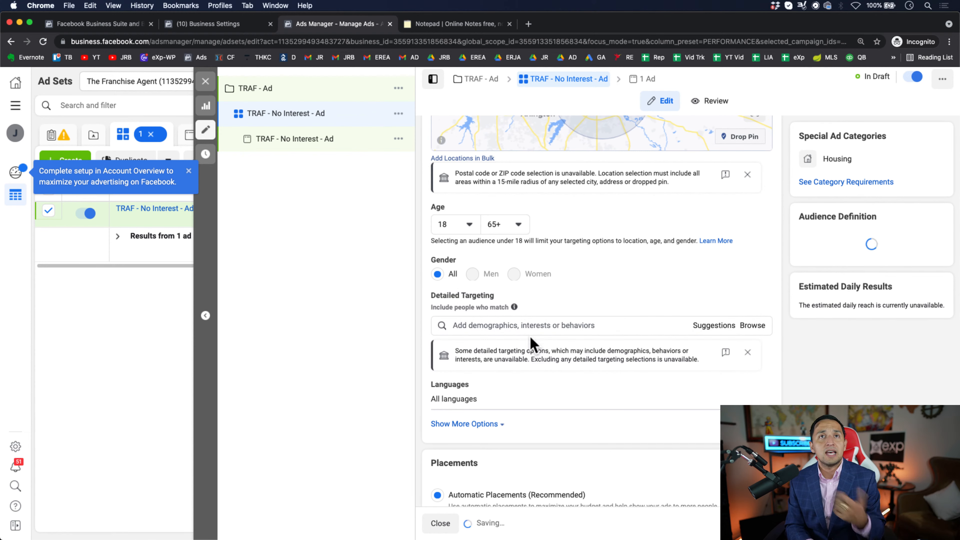
{"action": "left_click", "coordinate": [511, 325]}
{"action": "type", "text": "zillow"}
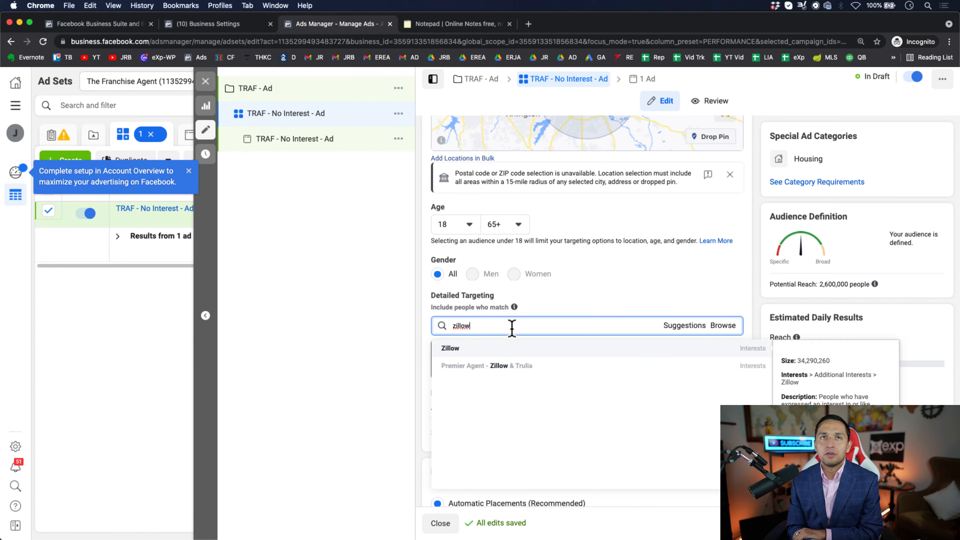
{"action": "left_click", "coordinate": [651, 344]}
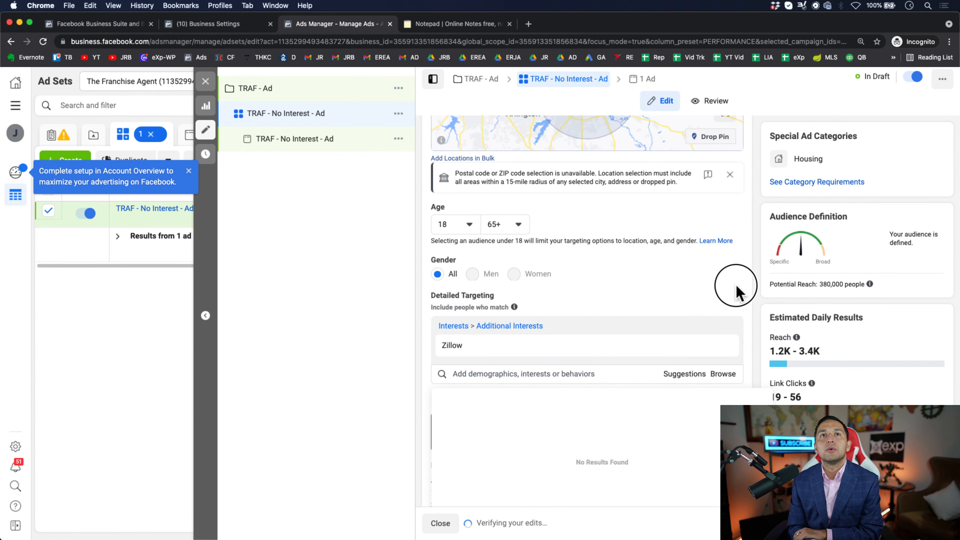
{"action": "left_click", "coordinate": [736, 288]}
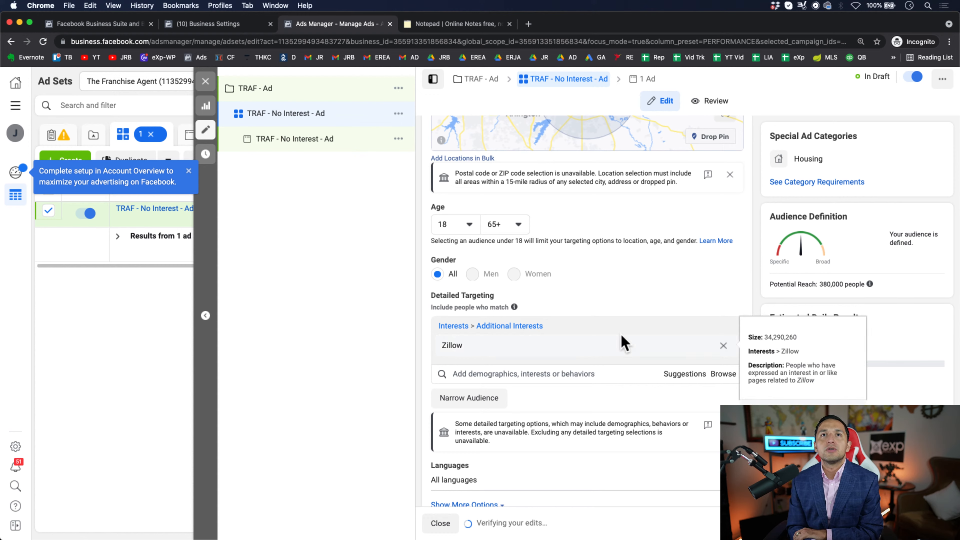
{"action": "mouse_move", "coordinate": [461, 355]}
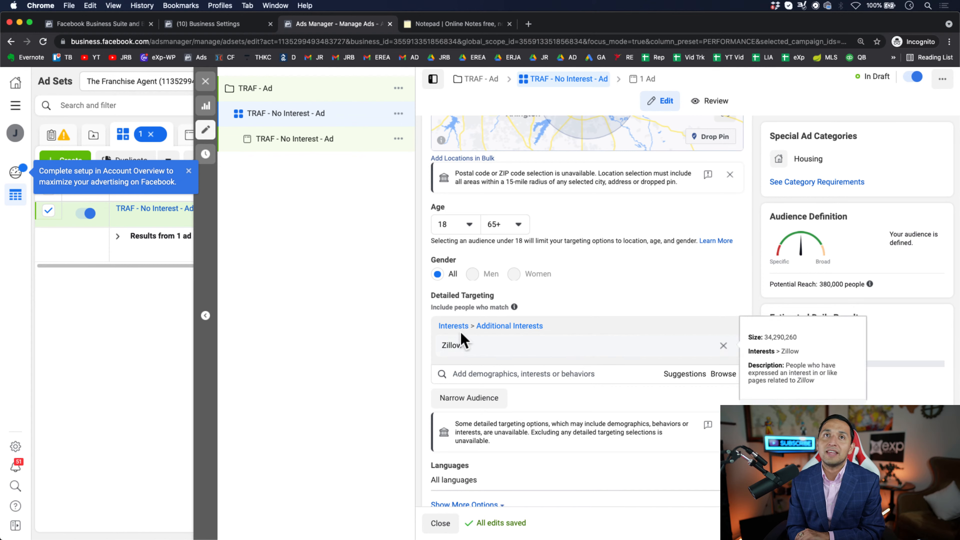
- Review the ad set from the audience's targeting back through budget and schedule to the ad set name
{"action": "scroll", "coordinate": [449, 332], "scroll_direction": "up", "scroll_amount": 4}
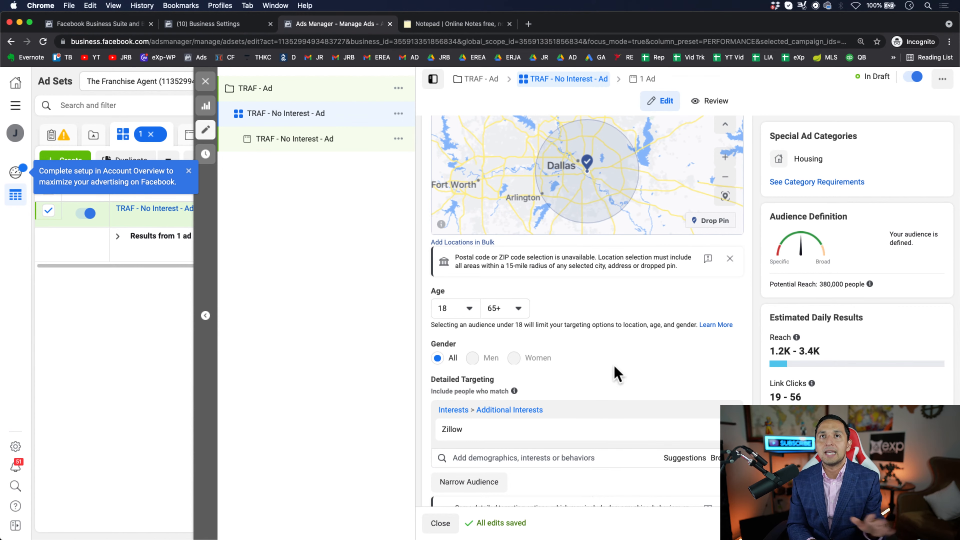
{"action": "scroll", "coordinate": [613, 364], "scroll_direction": "up", "scroll_amount": 3}
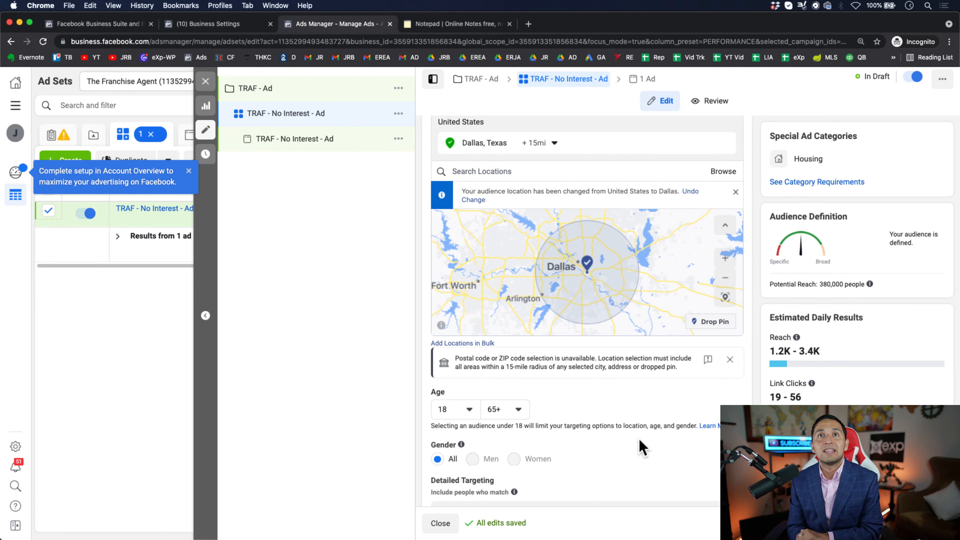
{"action": "scroll", "coordinate": [641, 446], "scroll_direction": "up", "scroll_amount": 3}
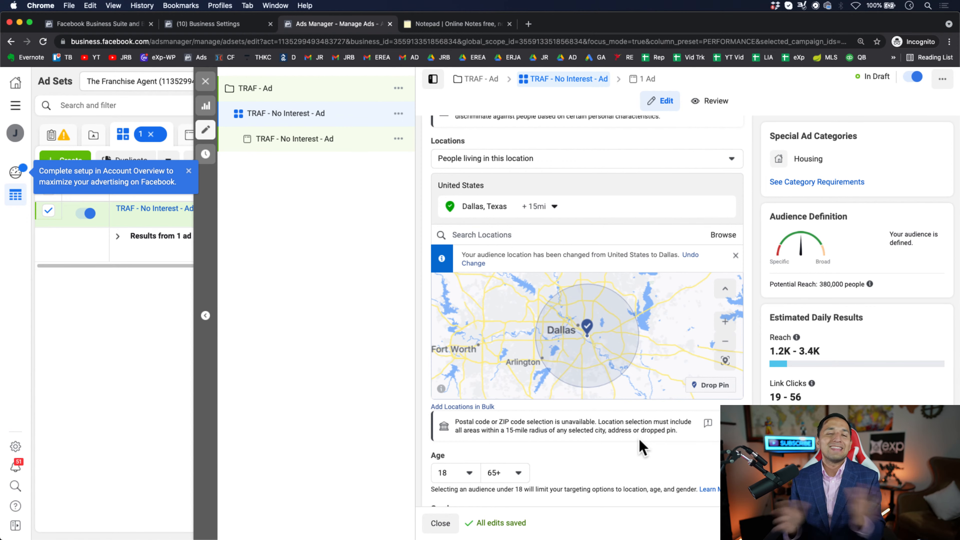
{"action": "scroll", "coordinate": [642, 447], "scroll_direction": "up", "scroll_amount": 5}
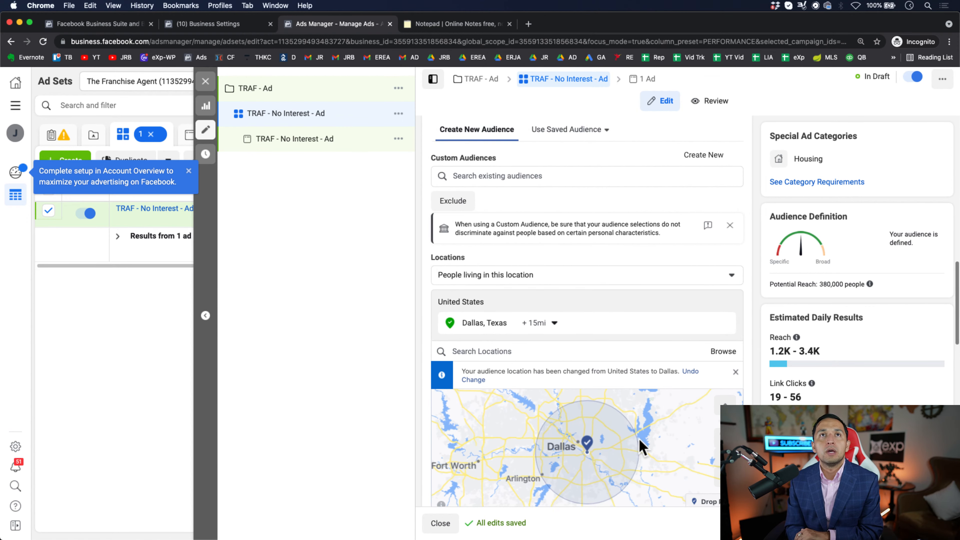
{"action": "scroll", "coordinate": [642, 446], "scroll_direction": "up", "scroll_amount": 10}
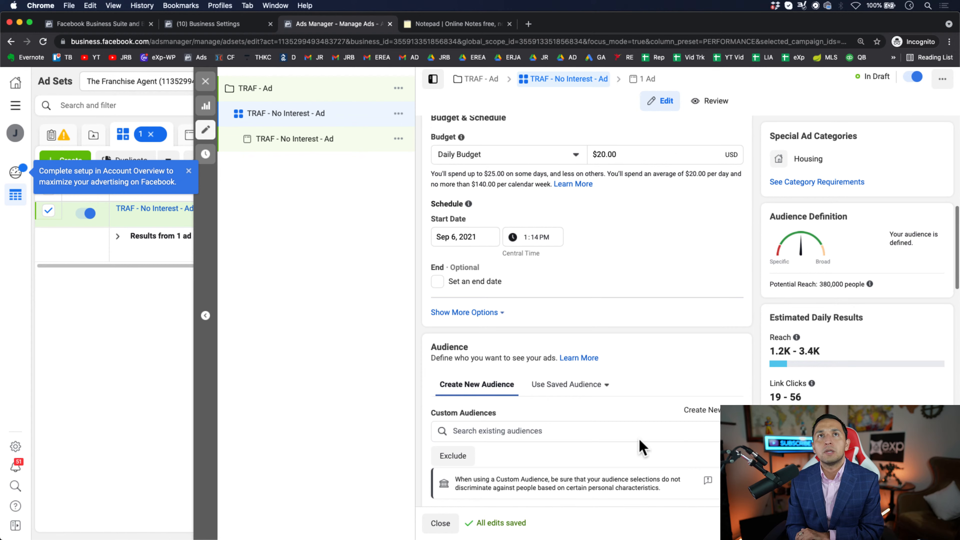
{"action": "scroll", "coordinate": [641, 446], "scroll_direction": "up", "scroll_amount": 4}
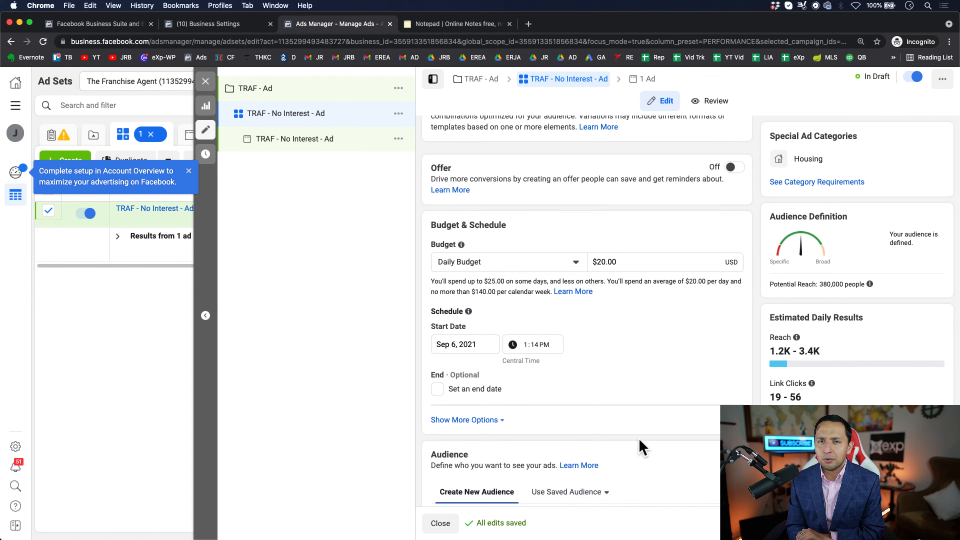
{"action": "scroll", "coordinate": [641, 446], "scroll_direction": "up", "scroll_amount": 12}
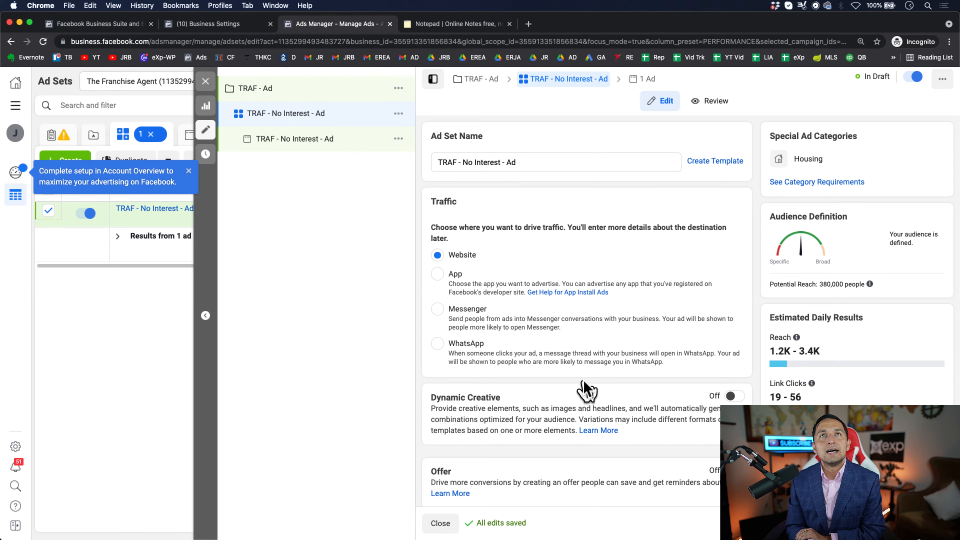
- Remove the Zillow interest from the audience's detailed targeting
{"action": "scroll", "coordinate": [584, 391], "scroll_direction": "down", "scroll_amount": 20}
{"action": "scroll", "coordinate": [583, 387], "scroll_direction": "down", "scroll_amount": 15}
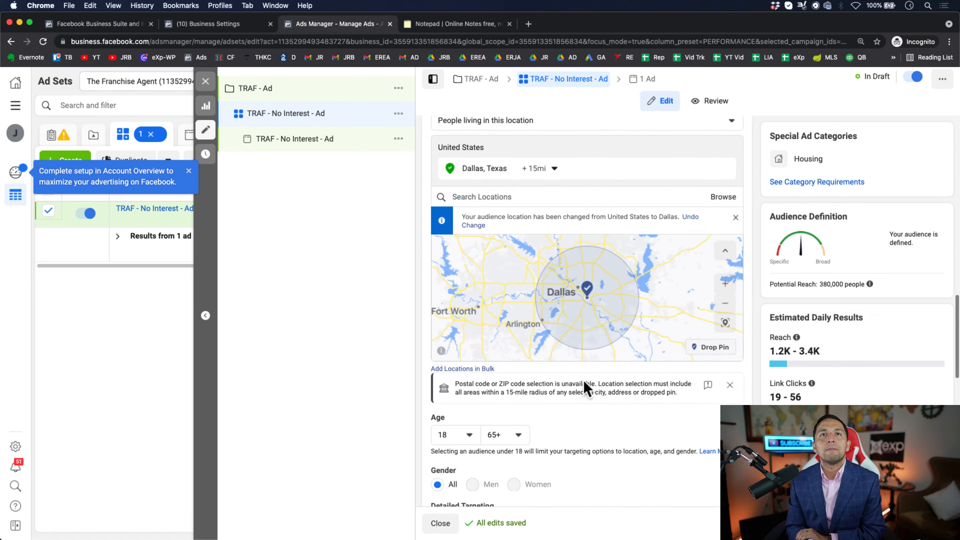
{"action": "mouse_move", "coordinate": [725, 362]}
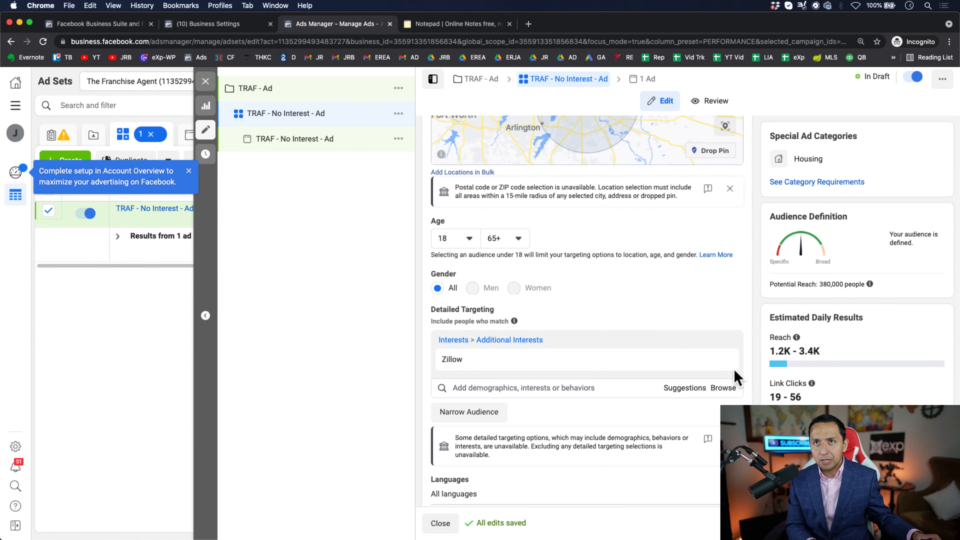
- Highlight "No Interest" in the ad set name and check it against the audience section
{"action": "scroll", "coordinate": [584, 393], "scroll_direction": "up", "scroll_amount": 15}
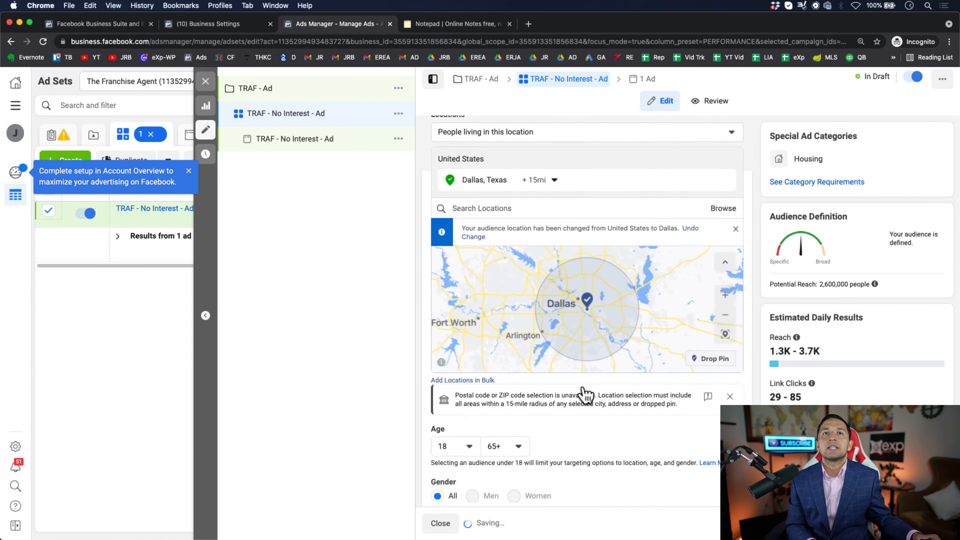
{"action": "left_click_drag", "start_coordinate": [501, 162], "coordinate": [461, 163]}
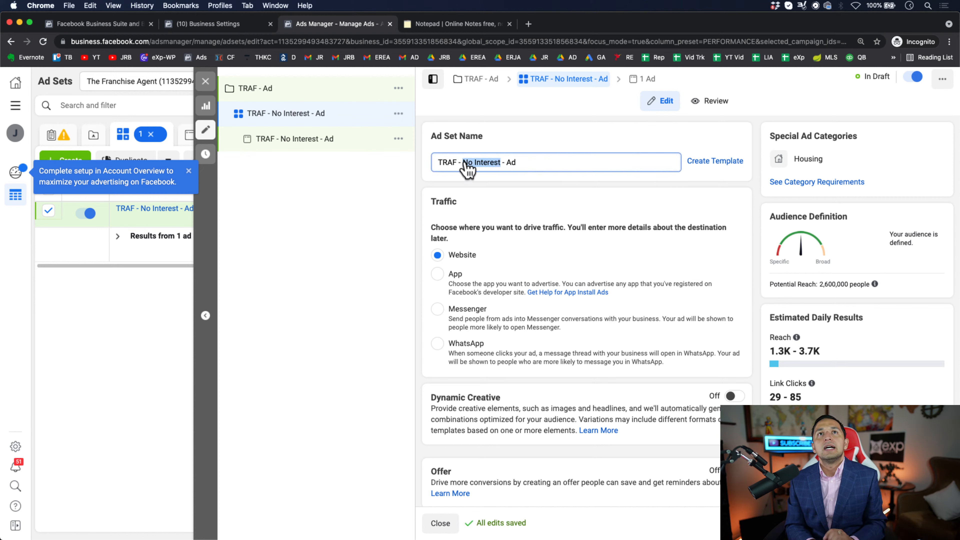
{"action": "scroll", "coordinate": [686, 459], "scroll_direction": "down", "scroll_amount": 10}
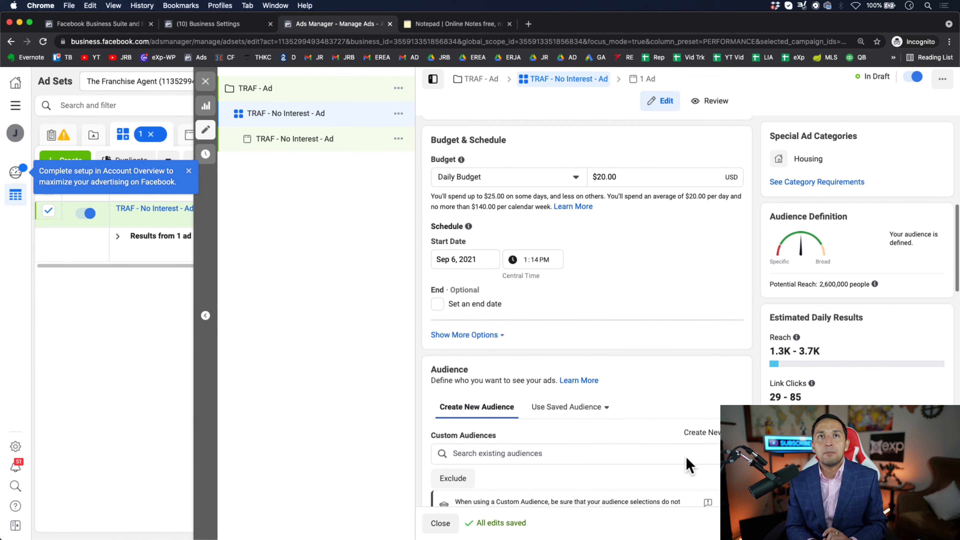
{"action": "scroll", "coordinate": [685, 457], "scroll_direction": "down", "scroll_amount": 5}
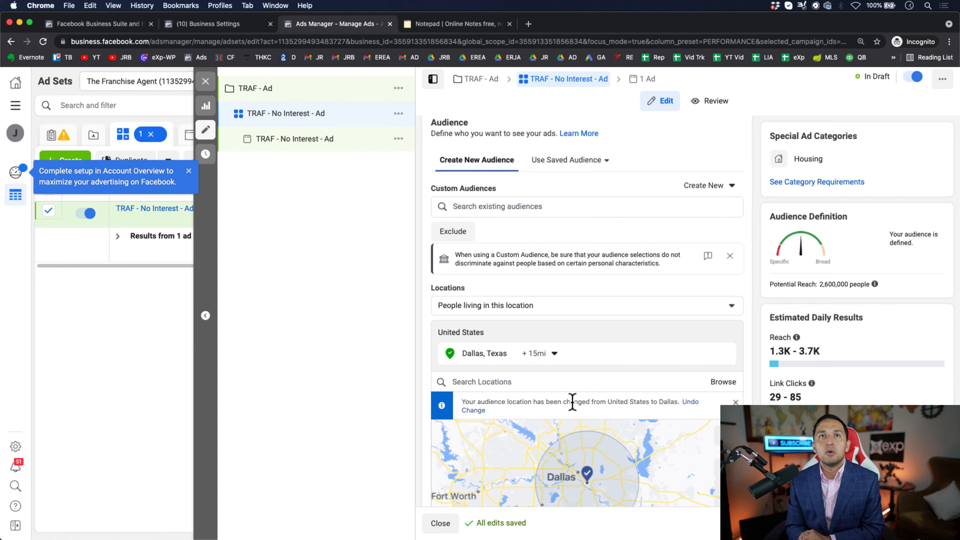
{"action": "scroll", "coordinate": [572, 401], "scroll_direction": "up", "scroll_amount": 3}
{"action": "scroll", "coordinate": [572, 401], "scroll_direction": "up", "scroll_amount": 10}
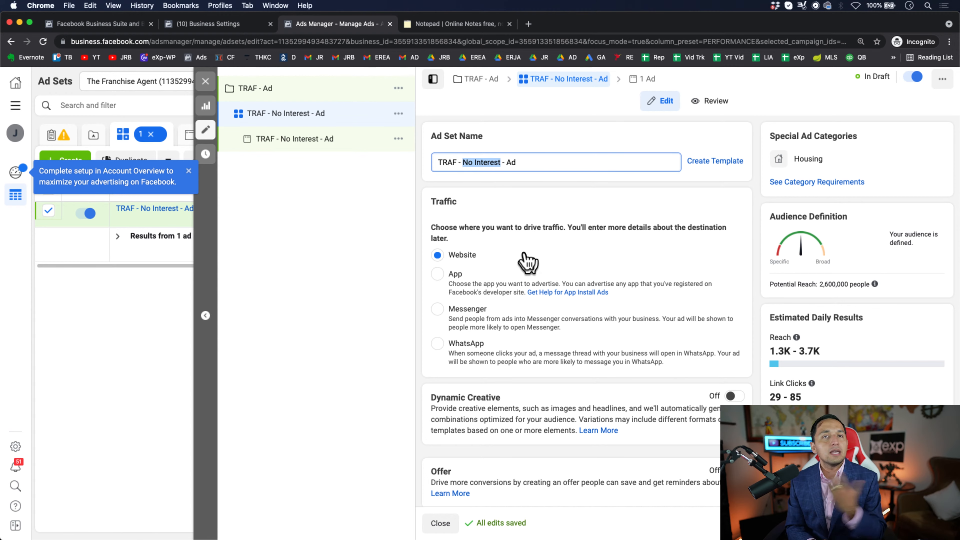
- Examine the audience's location, age, gender and detailed targeting, along with the placement options
{"action": "scroll", "coordinate": [544, 292], "scroll_direction": "down", "scroll_amount": 5}
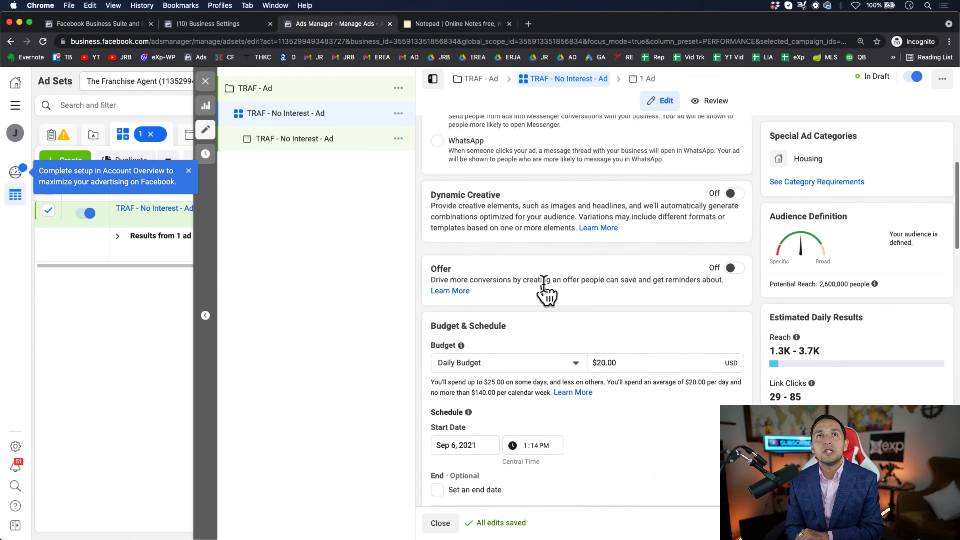
{"action": "scroll", "coordinate": [544, 291], "scroll_direction": "down", "scroll_amount": 12}
{"action": "scroll", "coordinate": [544, 286], "scroll_direction": "up", "scroll_amount": 4}
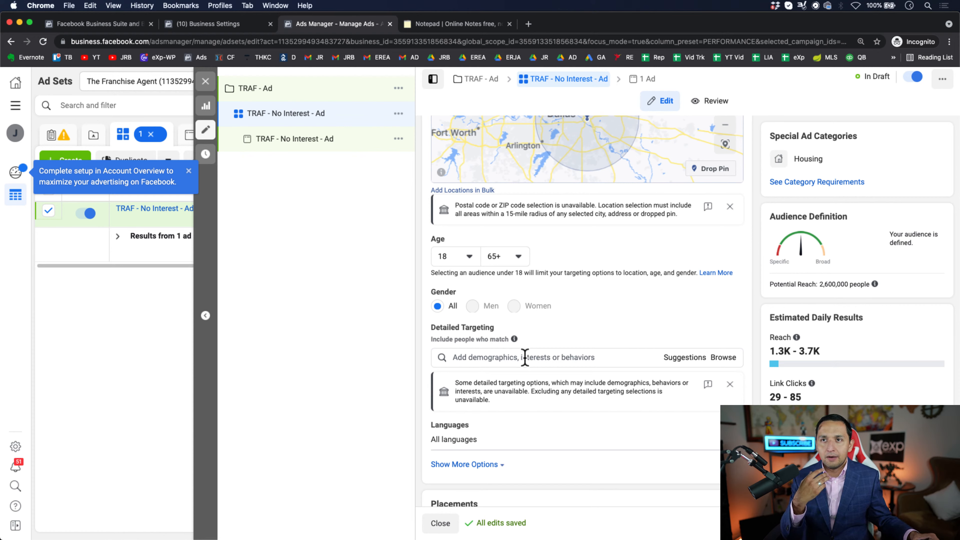
{"action": "scroll", "coordinate": [525, 357], "scroll_direction": "down", "scroll_amount": 3}
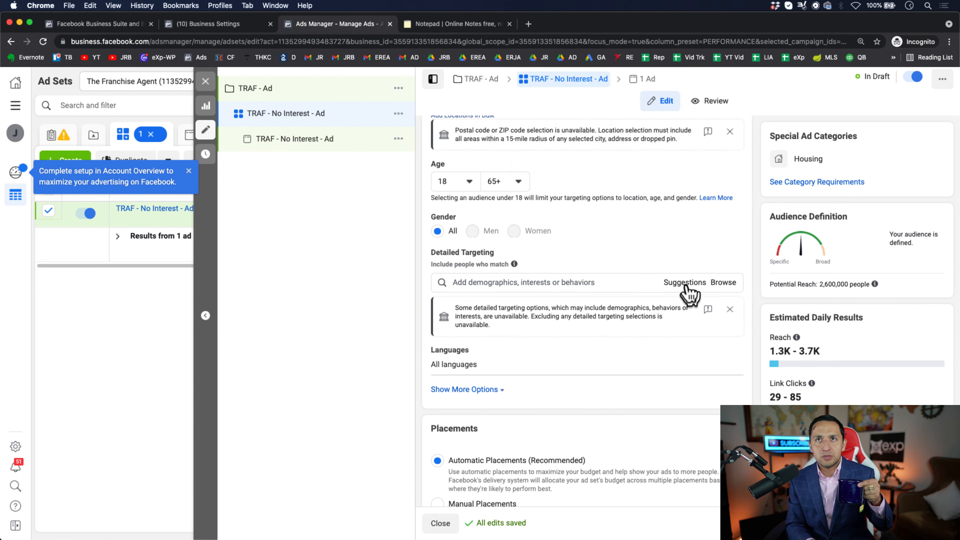
{"action": "scroll", "coordinate": [643, 288], "scroll_direction": "down", "scroll_amount": 4}
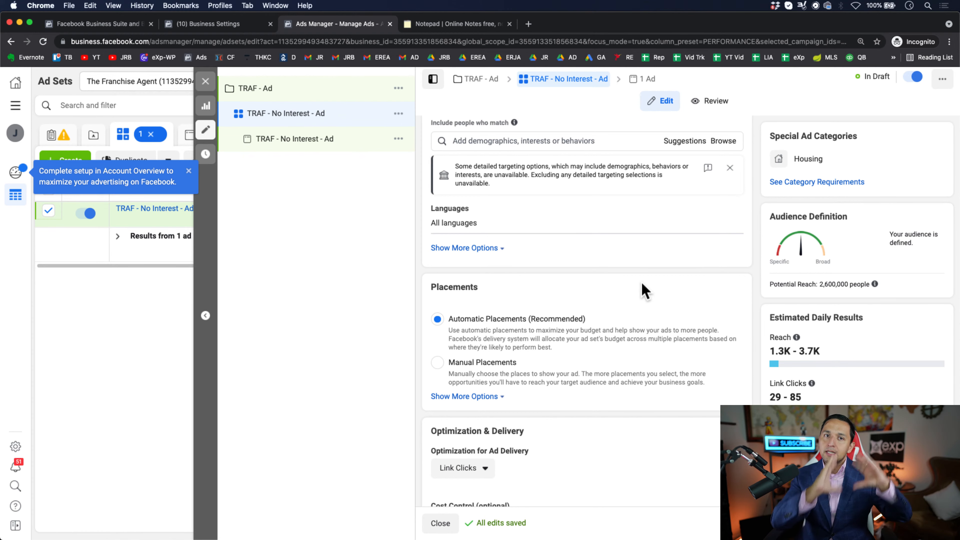
{"action": "scroll", "coordinate": [642, 289], "scroll_direction": "up", "scroll_amount": 10}
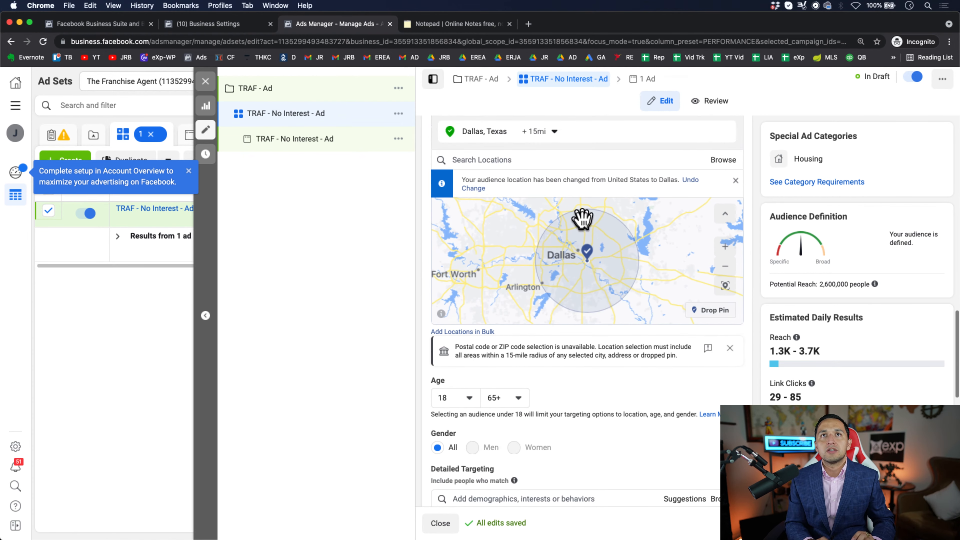
{"action": "scroll", "coordinate": [531, 385], "scroll_direction": "down", "scroll_amount": 5}
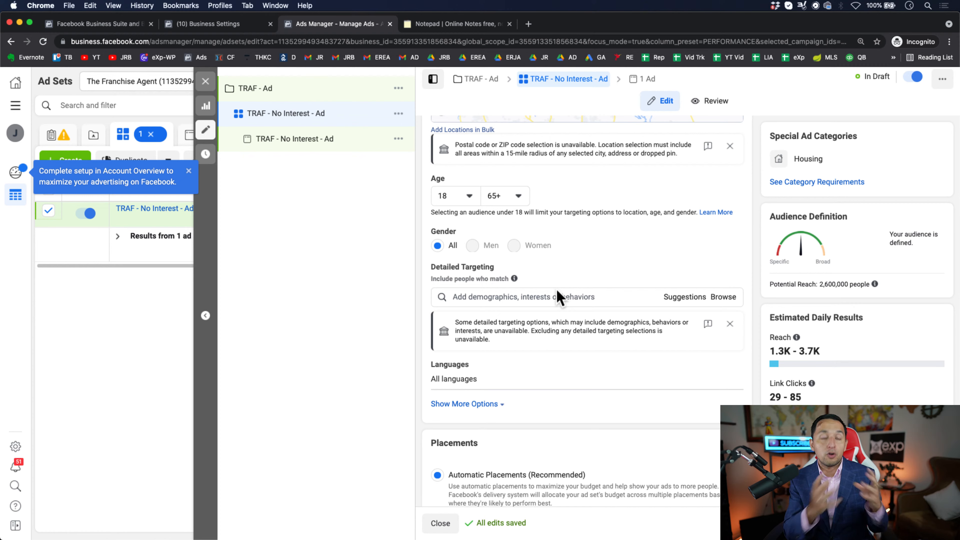
{"action": "scroll", "coordinate": [529, 377], "scroll_direction": "down", "scroll_amount": 4}
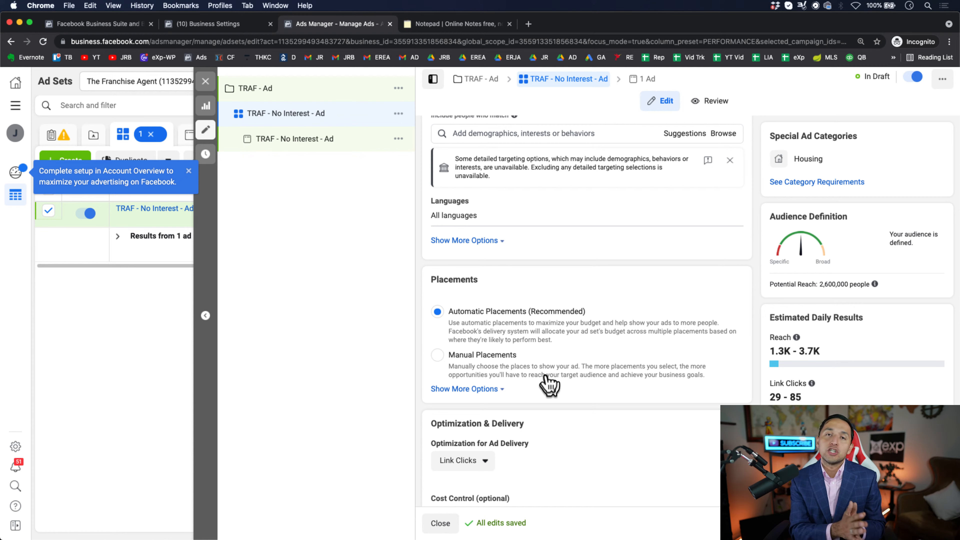
- Switch the ad set to manual placements and look over the list of available placements
{"action": "left_click", "coordinate": [439, 355]}
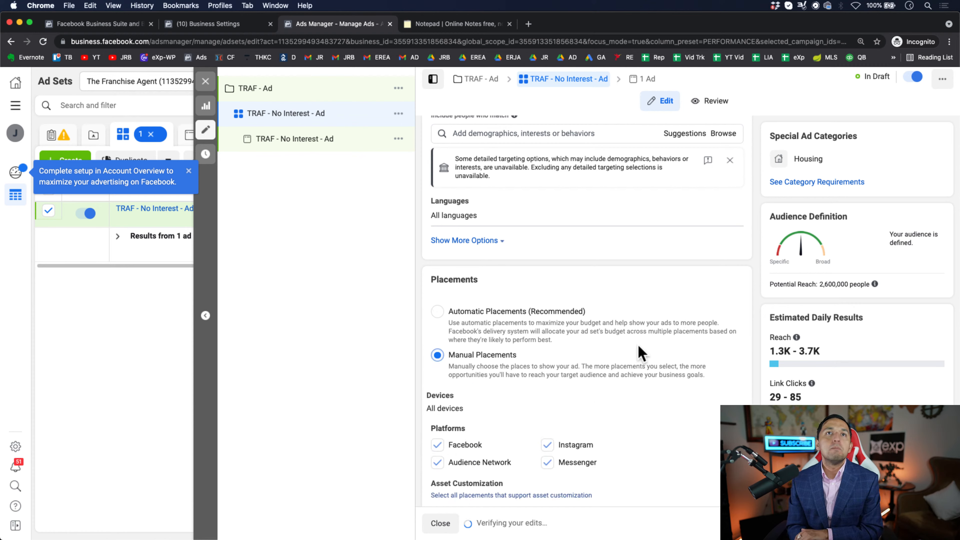
{"action": "scroll", "coordinate": [638, 353], "scroll_direction": "down", "scroll_amount": 5}
{"action": "scroll", "coordinate": [638, 352], "scroll_direction": "down", "scroll_amount": 10}
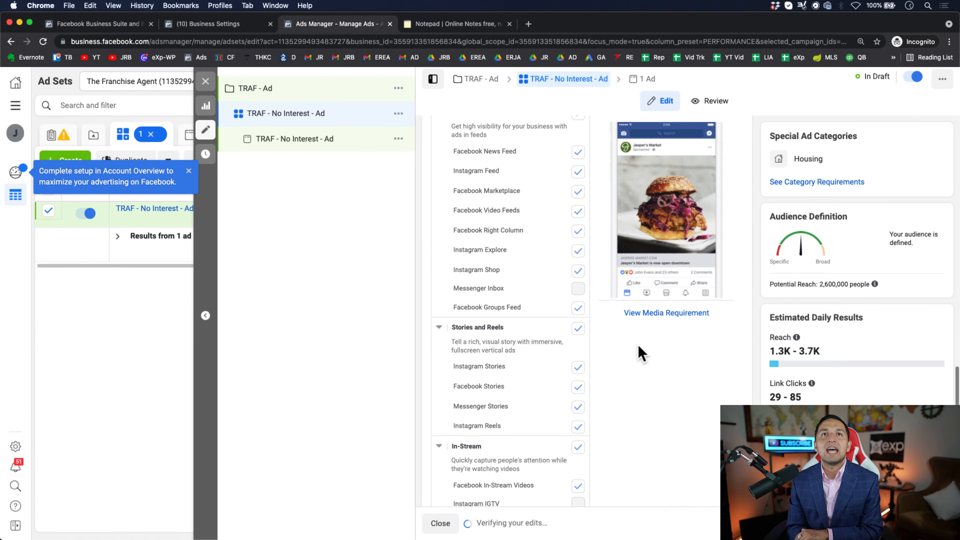
{"action": "scroll", "coordinate": [527, 435], "scroll_direction": "down", "scroll_amount": 2}
{"action": "scroll", "coordinate": [527, 434], "scroll_direction": "up", "scroll_amount": 8}
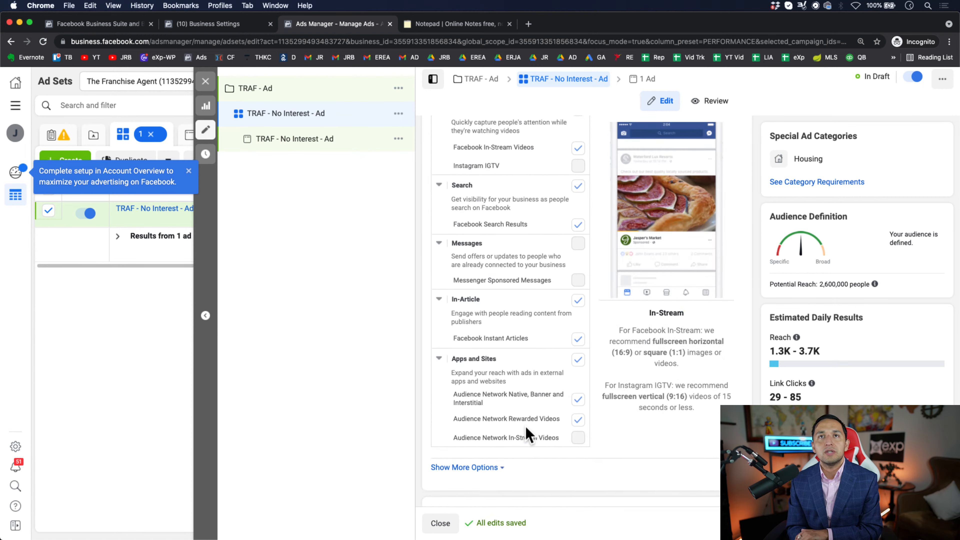
{"action": "scroll", "coordinate": [525, 434], "scroll_direction": "up", "scroll_amount": 3}
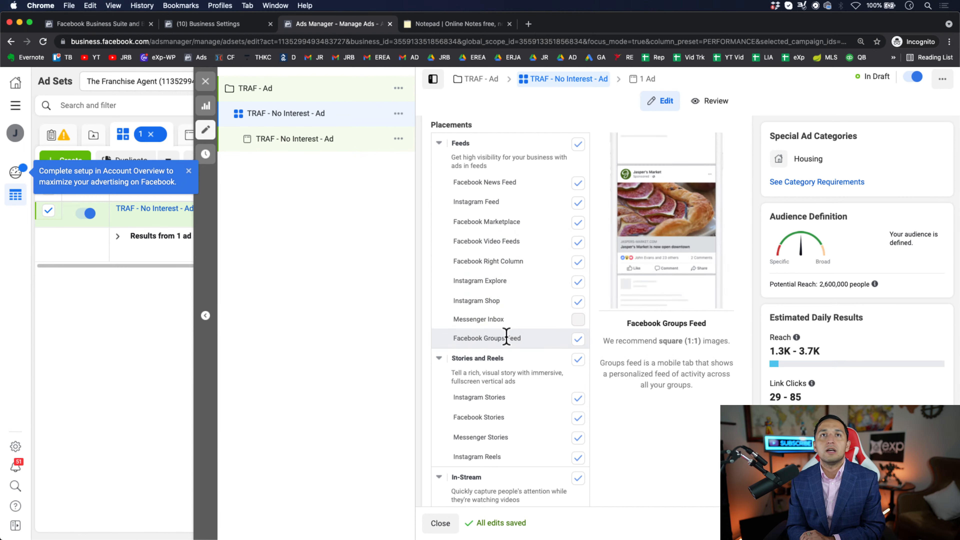
- Examine the individual placement options from Feeds and Stories and Reels through In-Stream, Search and In-Article to Apps and Sites
{"action": "scroll", "coordinate": [507, 336], "scroll_direction": "down", "scroll_amount": 2}
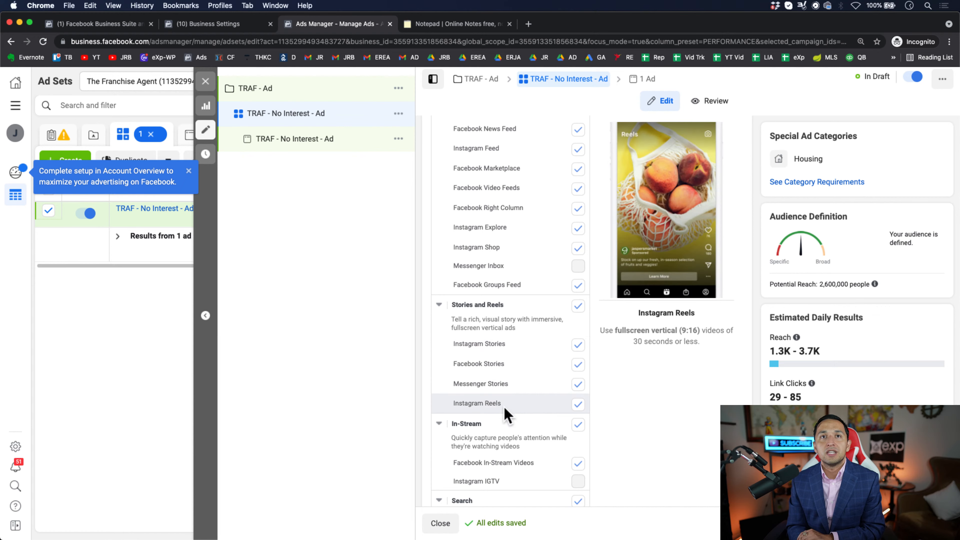
{"action": "scroll", "coordinate": [505, 412], "scroll_direction": "down", "scroll_amount": 2}
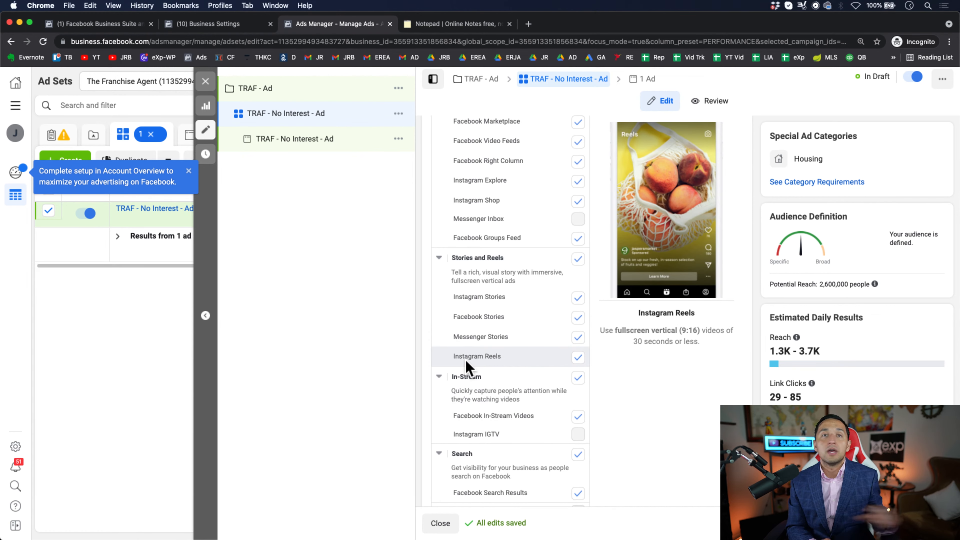
{"action": "scroll", "coordinate": [468, 366], "scroll_direction": "down", "scroll_amount": 3}
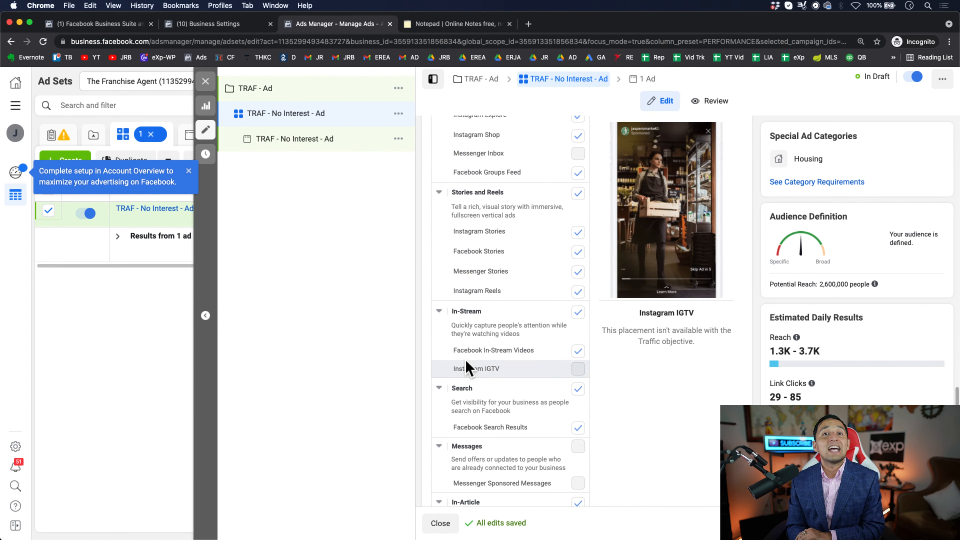
{"action": "scroll", "coordinate": [467, 366], "scroll_direction": "down", "scroll_amount": 8}
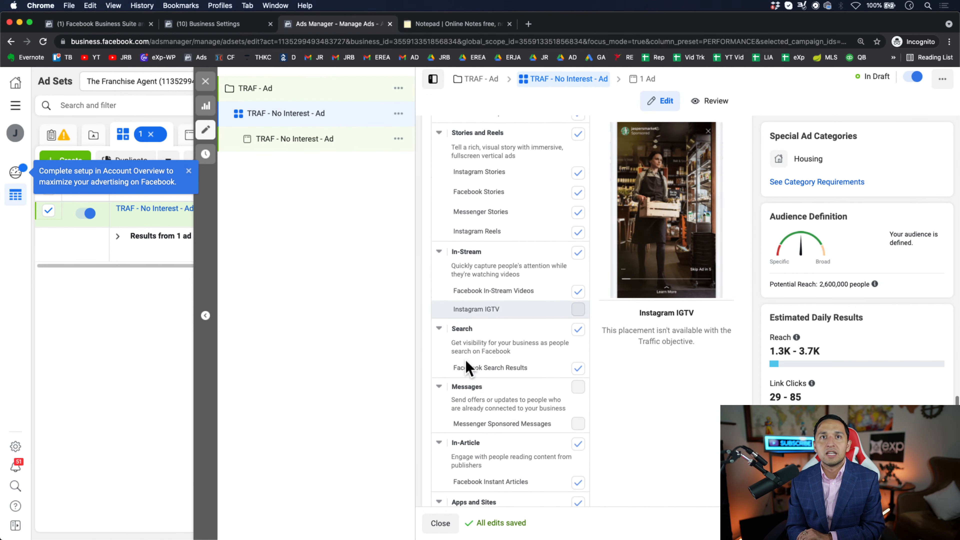
{"action": "scroll", "coordinate": [466, 359], "scroll_direction": "down", "scroll_amount": 1}
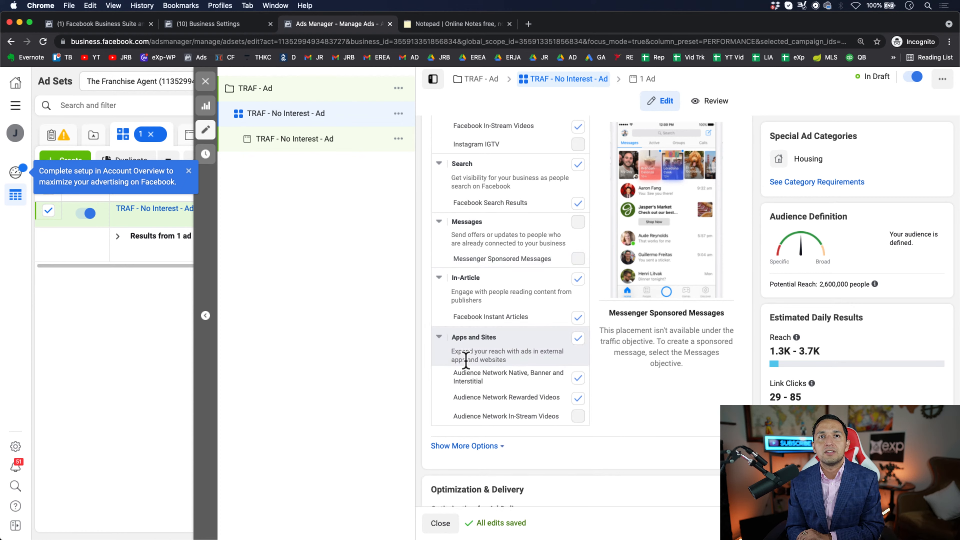
{"action": "scroll", "coordinate": [536, 322], "scroll_direction": "up", "scroll_amount": 12}
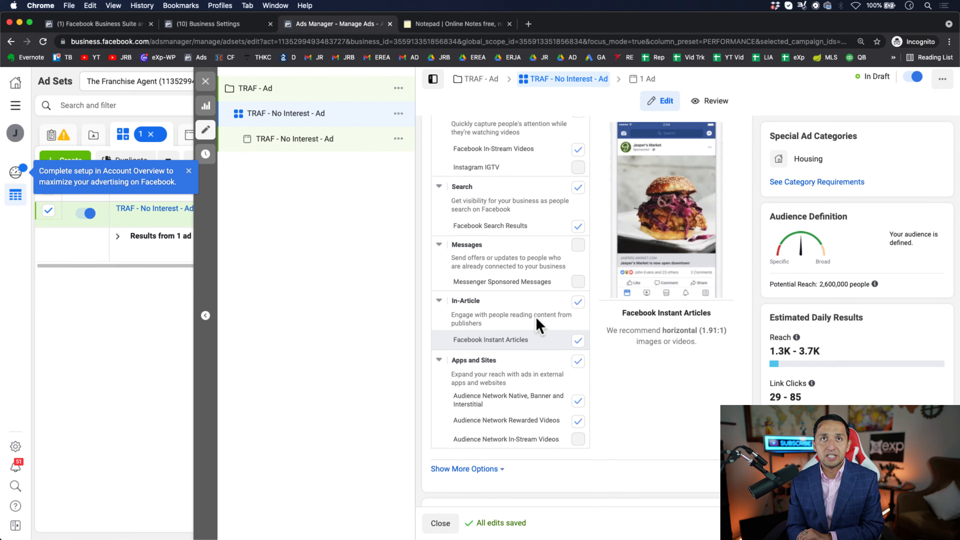
{"action": "scroll", "coordinate": [536, 322], "scroll_direction": "up", "scroll_amount": 2}
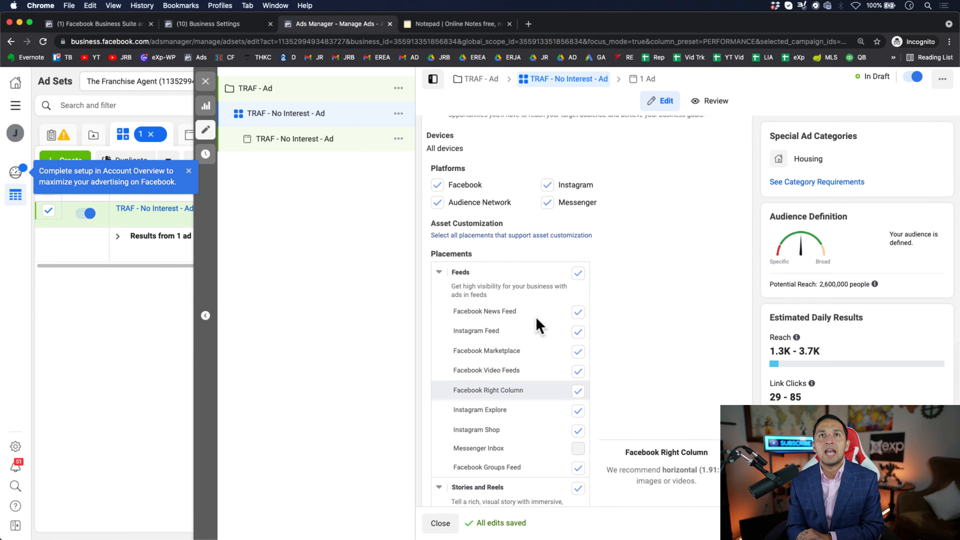
- Restrict the manual placements to Facebook News Feed only, excluding Instagram, Messenger, Audience Network and all other Facebook placements
{"action": "left_click", "coordinate": [579, 312]}
{"action": "left_click", "coordinate": [576, 313]}
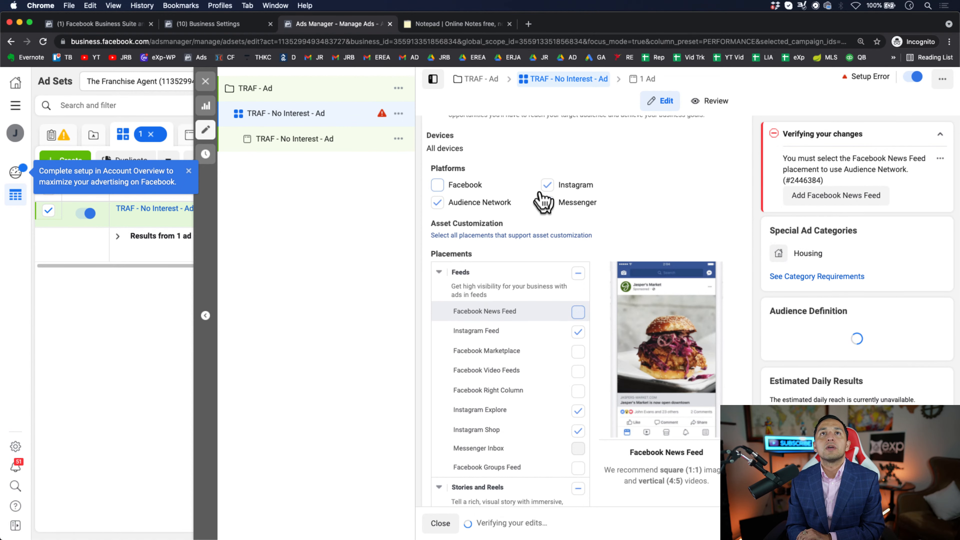
{"action": "left_click", "coordinate": [546, 188]}
{"action": "left_click", "coordinate": [547, 204]}
{"action": "left_click", "coordinate": [438, 205]}
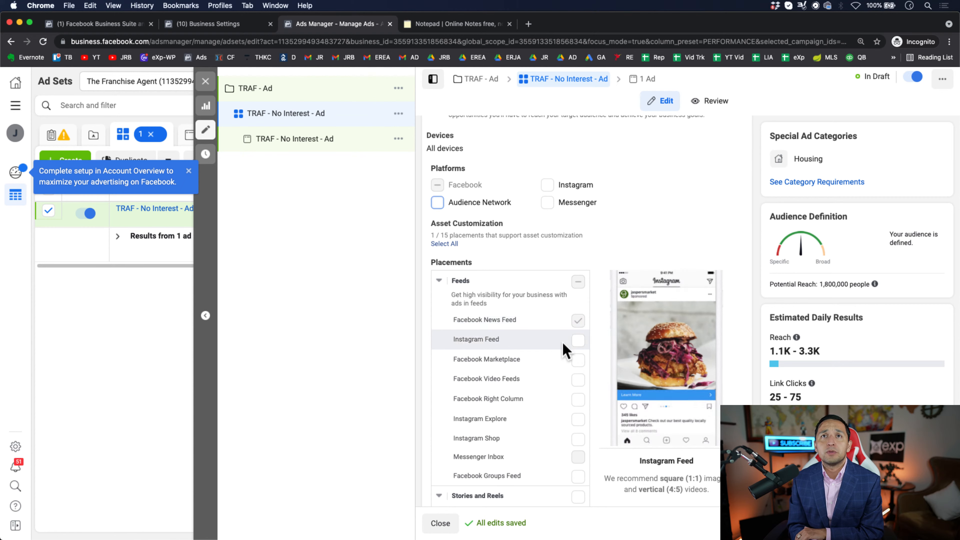
- Set the ad set's optimization for ad delivery to Landing Page Views
{"action": "scroll", "coordinate": [535, 361], "scroll_direction": "down", "scroll_amount": 1}
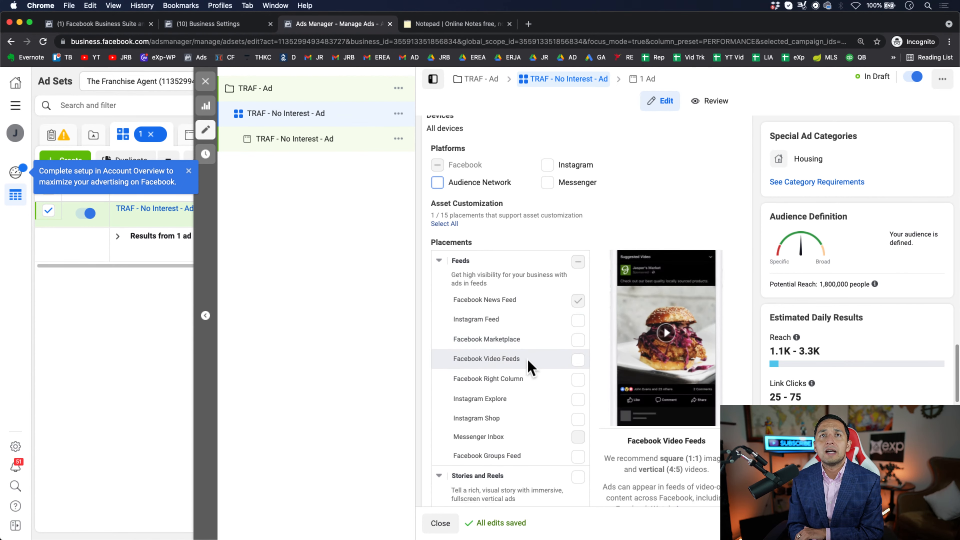
{"action": "scroll", "coordinate": [531, 368], "scroll_direction": "down", "scroll_amount": 1}
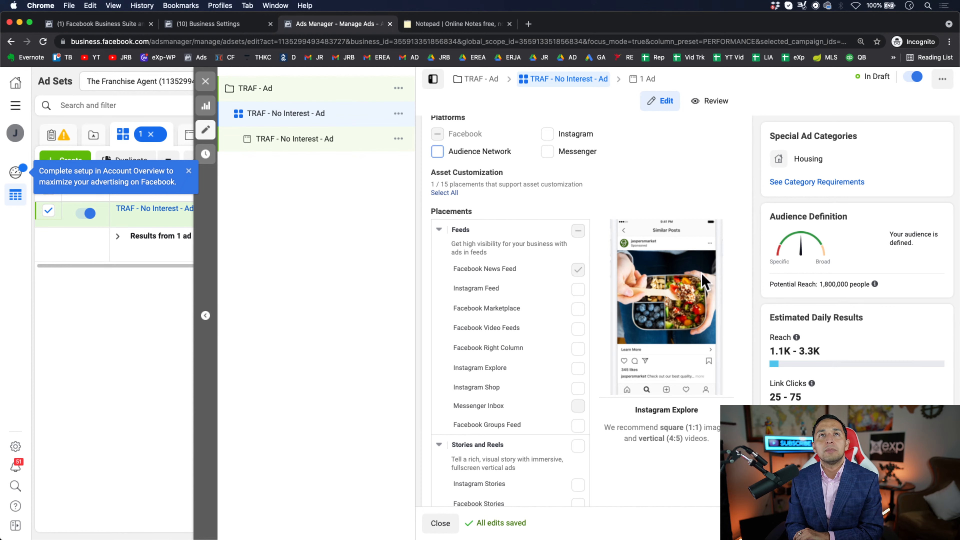
{"action": "scroll", "coordinate": [534, 293], "scroll_direction": "down", "scroll_amount": 2}
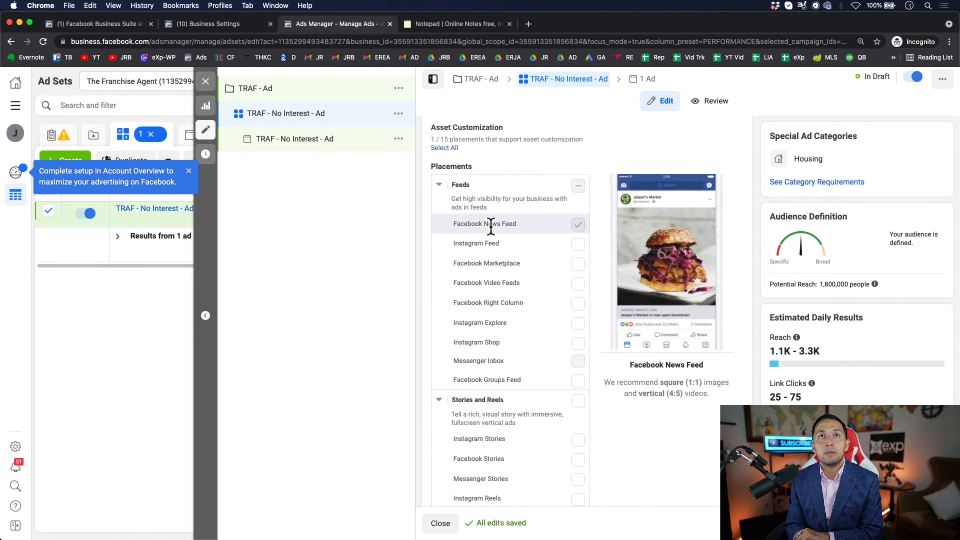
{"action": "scroll", "coordinate": [615, 329], "scroll_direction": "down", "scroll_amount": 10}
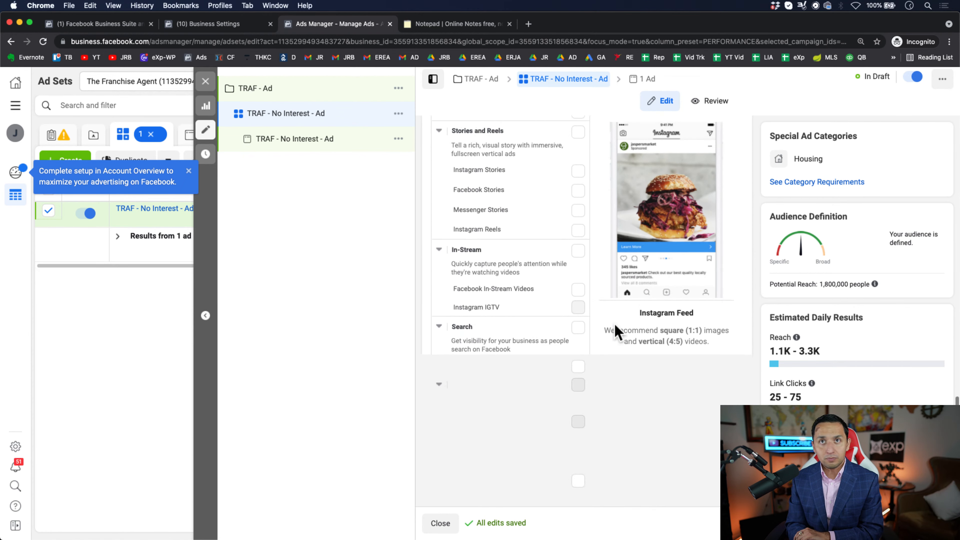
{"action": "scroll", "coordinate": [615, 329], "scroll_direction": "down", "scroll_amount": 10}
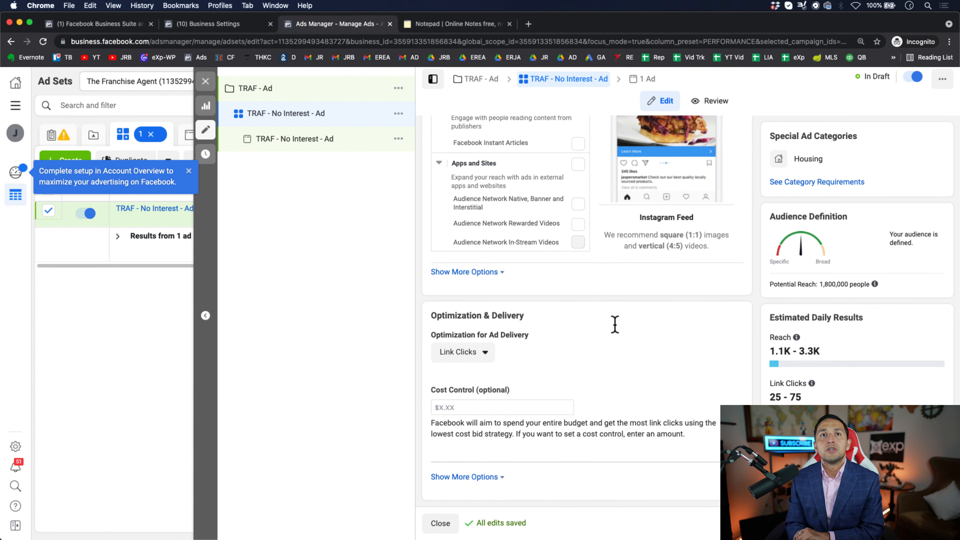
{"action": "left_click", "coordinate": [472, 353]}
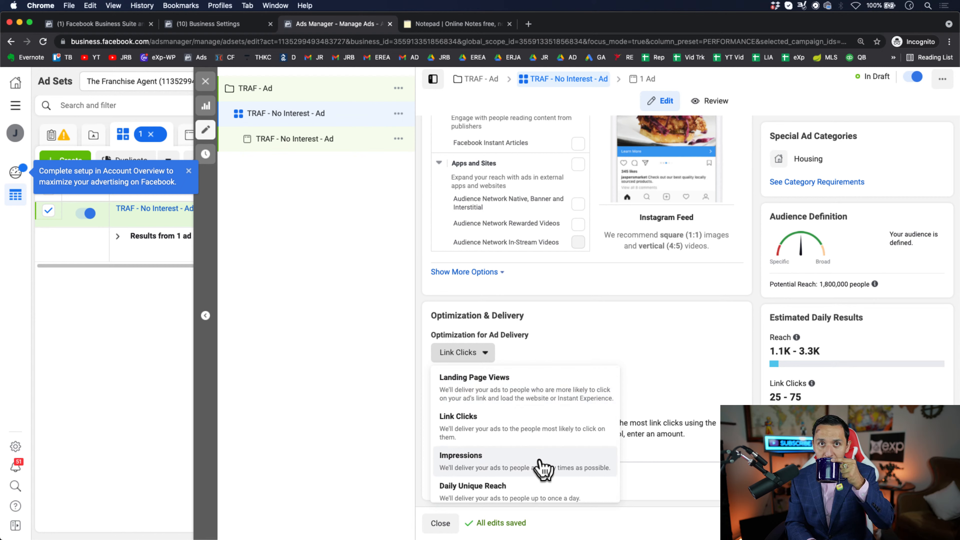
{"action": "scroll", "coordinate": [552, 497], "scroll_direction": "down", "scroll_amount": 1}
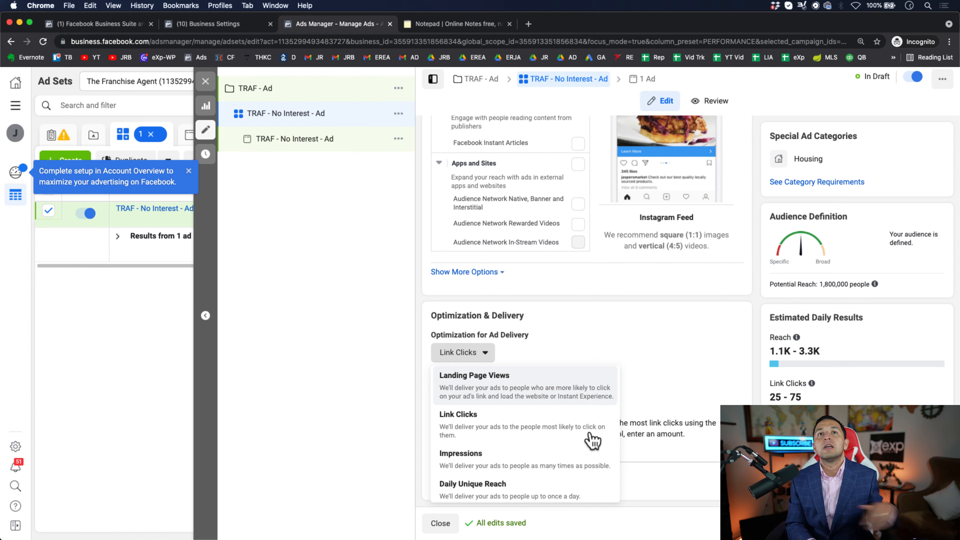
{"action": "left_click", "coordinate": [589, 382]}
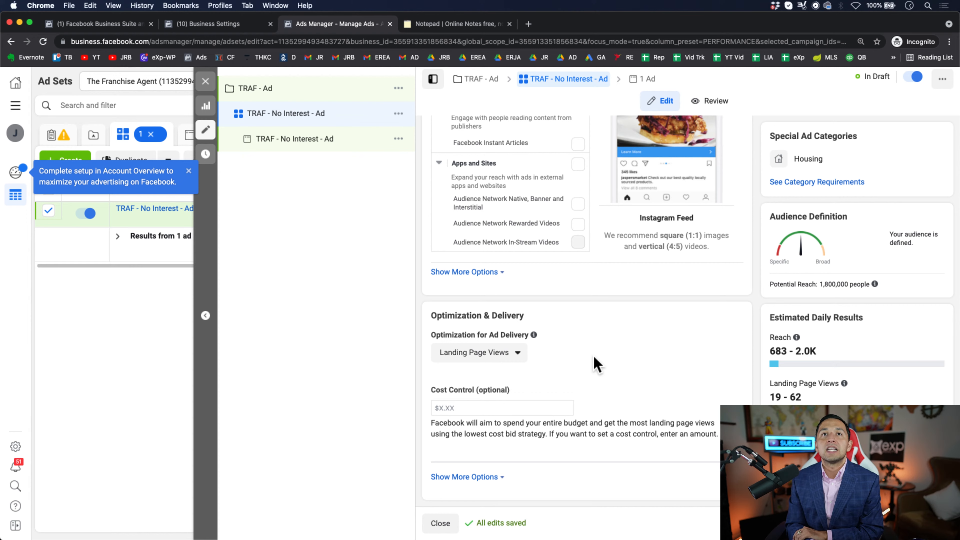
- Check the alternative optimization options for ad delivery and continue to the ad's settings
{"action": "left_click", "coordinate": [514, 355]}
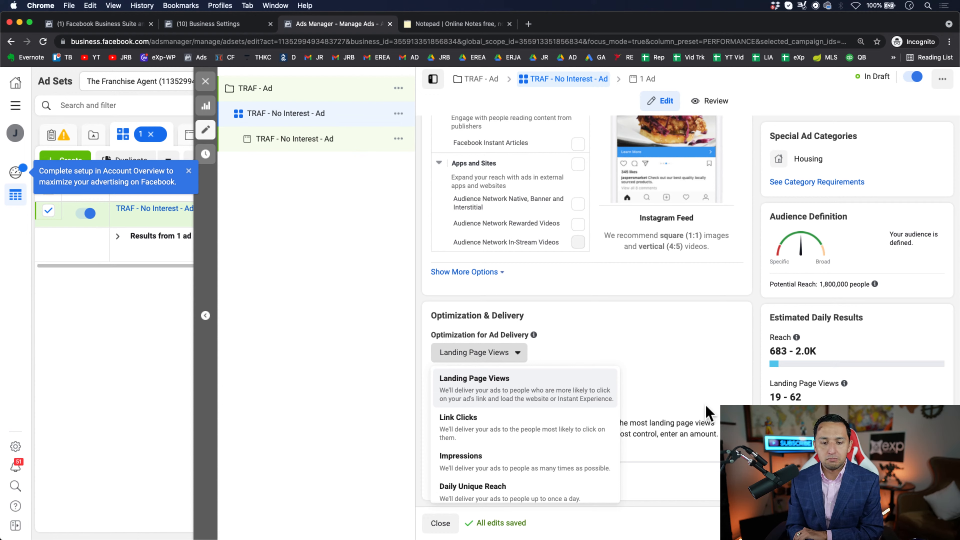
{"action": "left_click", "coordinate": [659, 344]}
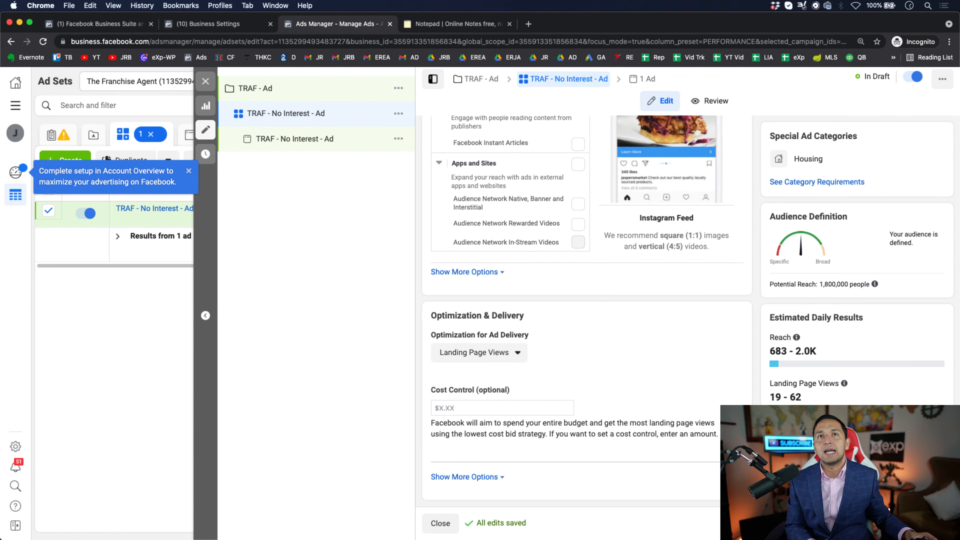
{"action": "left_click", "coordinate": [936, 523]}
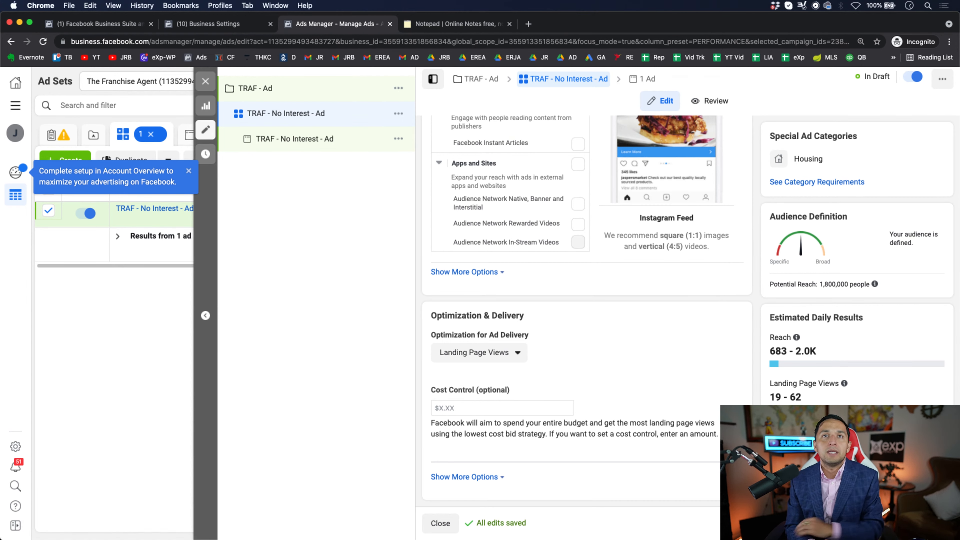
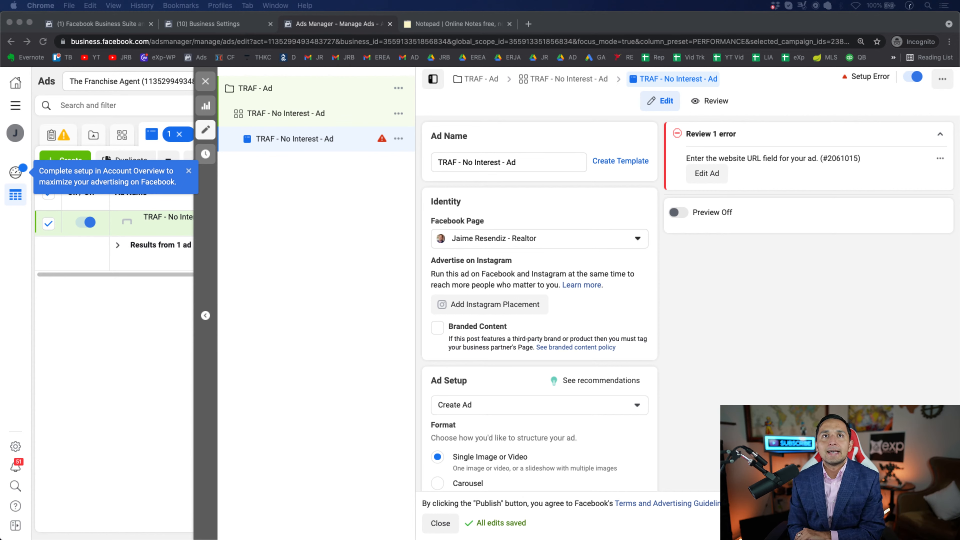
- Review the ad's identity and setup sections, also checking Lucky Street Realty's ad accounts in Business Settings
{"action": "scroll", "coordinate": [540, 302], "scroll_direction": "down", "scroll_amount": 3}
{"action": "scroll", "coordinate": [539, 303], "scroll_direction": "up", "scroll_amount": 3}
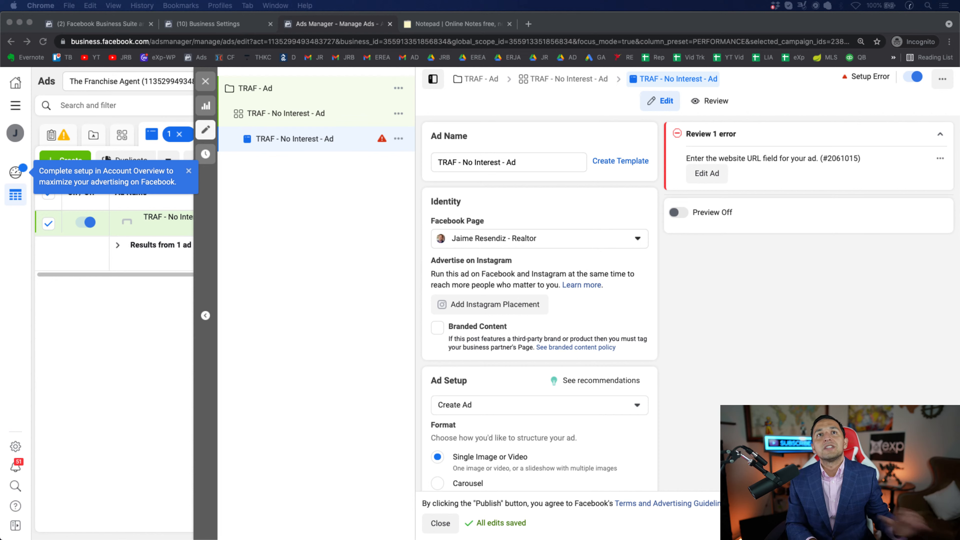
{"action": "scroll", "coordinate": [539, 303], "scroll_direction": "down", "scroll_amount": 2}
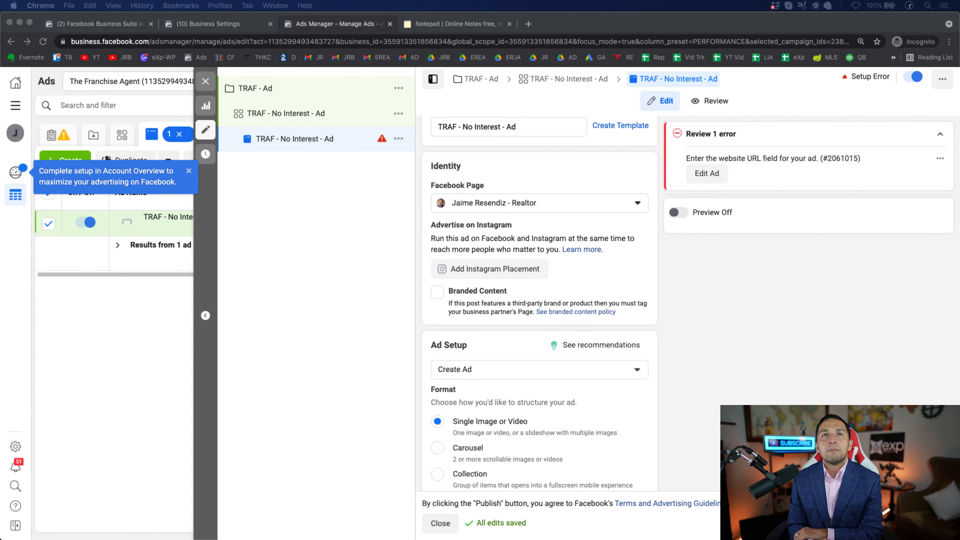
{"action": "scroll", "coordinate": [539, 302], "scroll_direction": "down", "scroll_amount": 2}
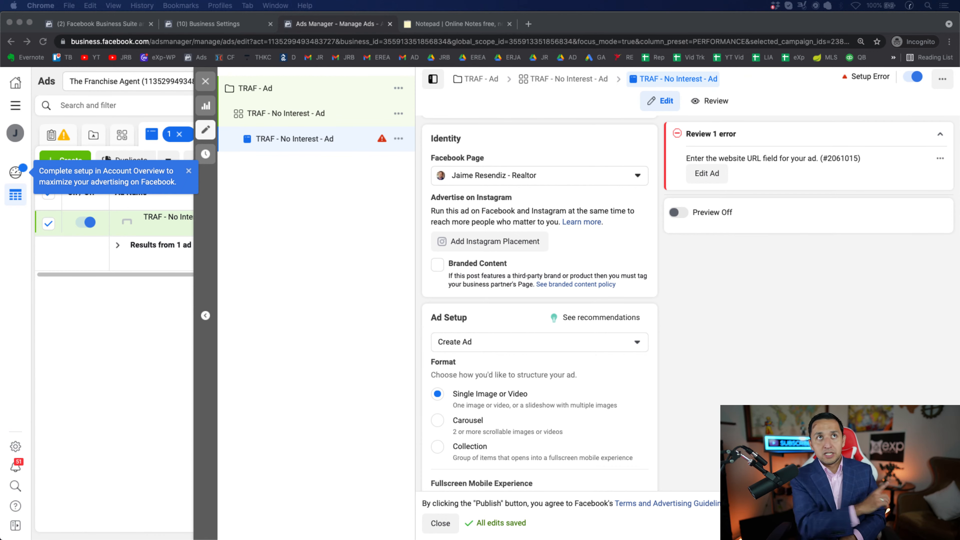
{"action": "left_click", "coordinate": [207, 23]}
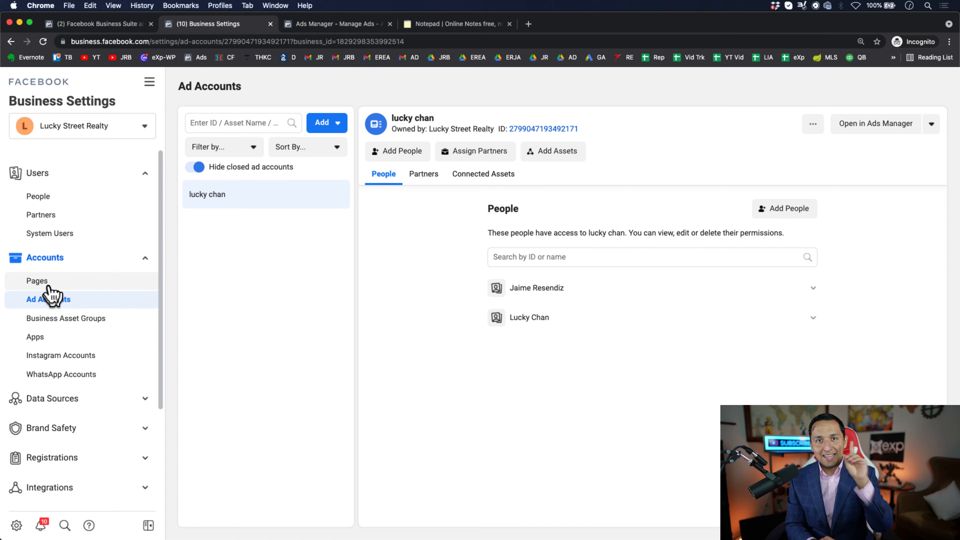
{"action": "left_click", "coordinate": [350, 25]}
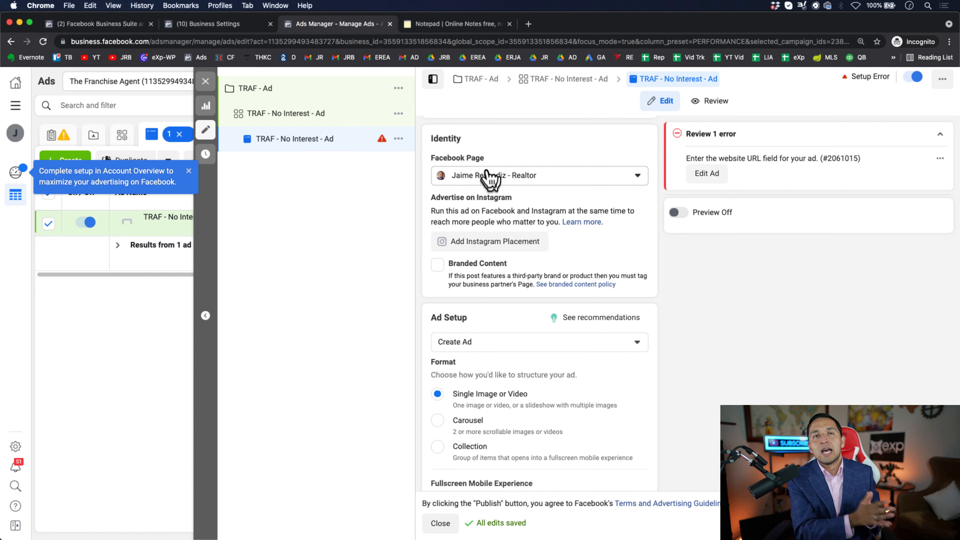
{"action": "scroll", "coordinate": [563, 365], "scroll_direction": "down", "scroll_amount": 3}
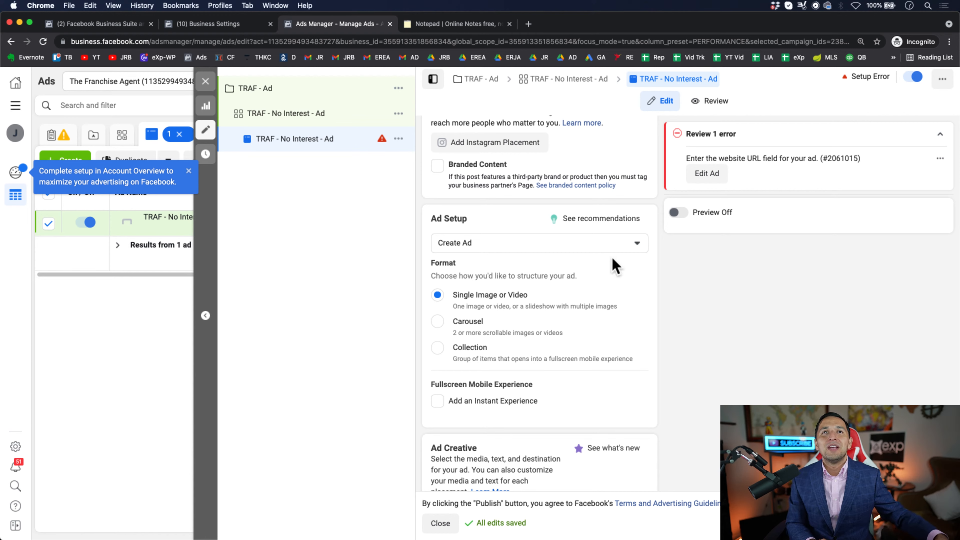
{"action": "scroll", "coordinate": [618, 268], "scroll_direction": "down", "scroll_amount": 3}
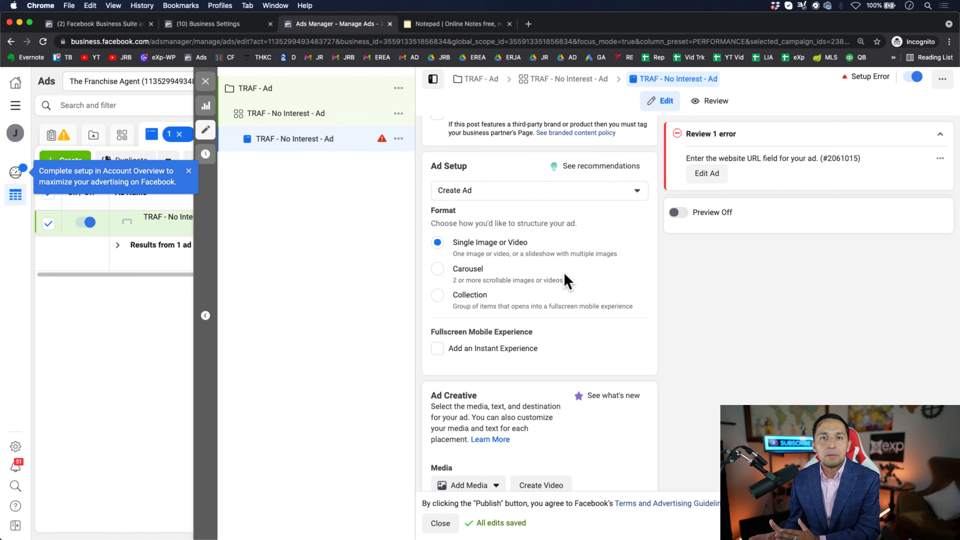
- Try the Carousel format for the ad, examining the card fields and leafing through the cards in the Facebook Feeds preview
{"action": "left_click", "coordinate": [436, 270]}
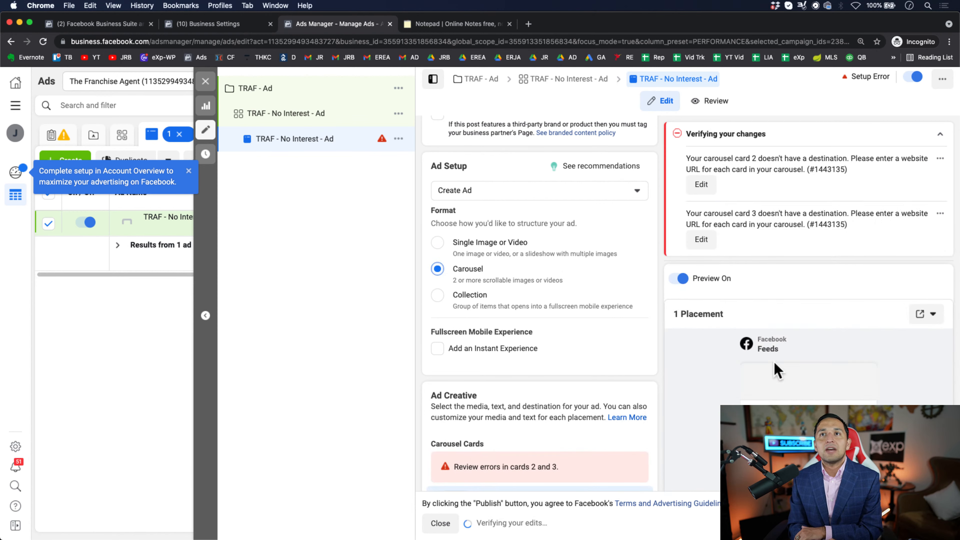
{"action": "scroll", "coordinate": [796, 380], "scroll_direction": "down", "scroll_amount": 2}
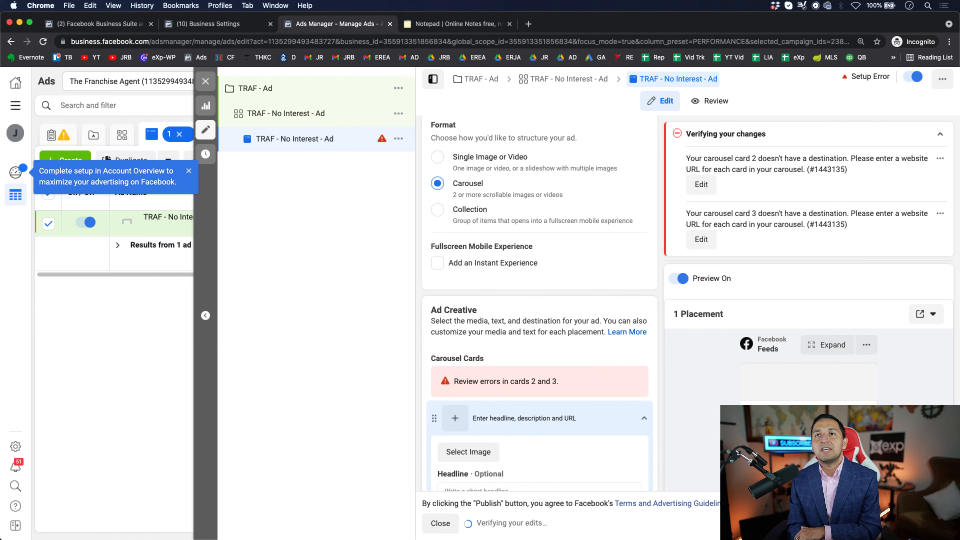
{"action": "scroll", "coordinate": [539, 303], "scroll_direction": "down", "scroll_amount": 2}
{"action": "scroll", "coordinate": [539, 303], "scroll_direction": "up", "scroll_amount": 3}
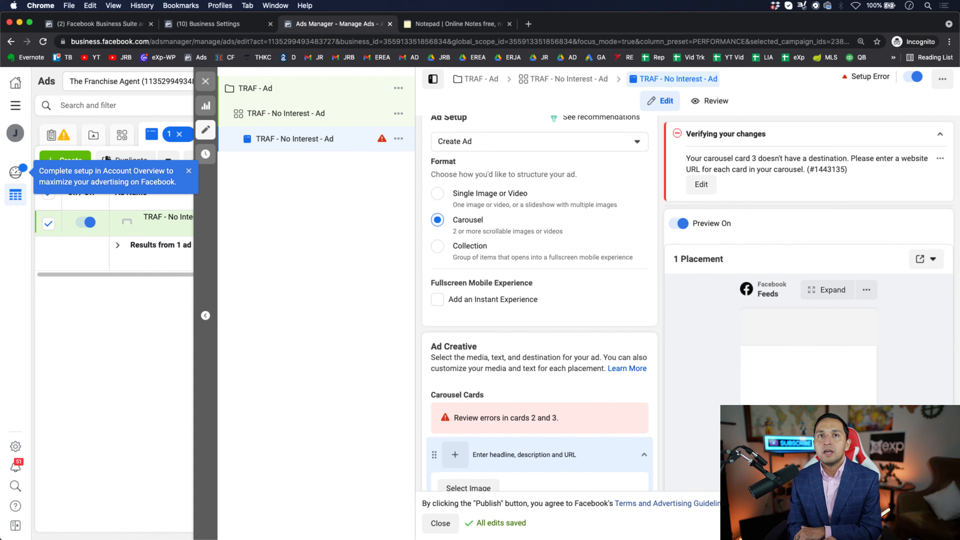
{"action": "scroll", "coordinate": [544, 426], "scroll_direction": "down", "scroll_amount": 4}
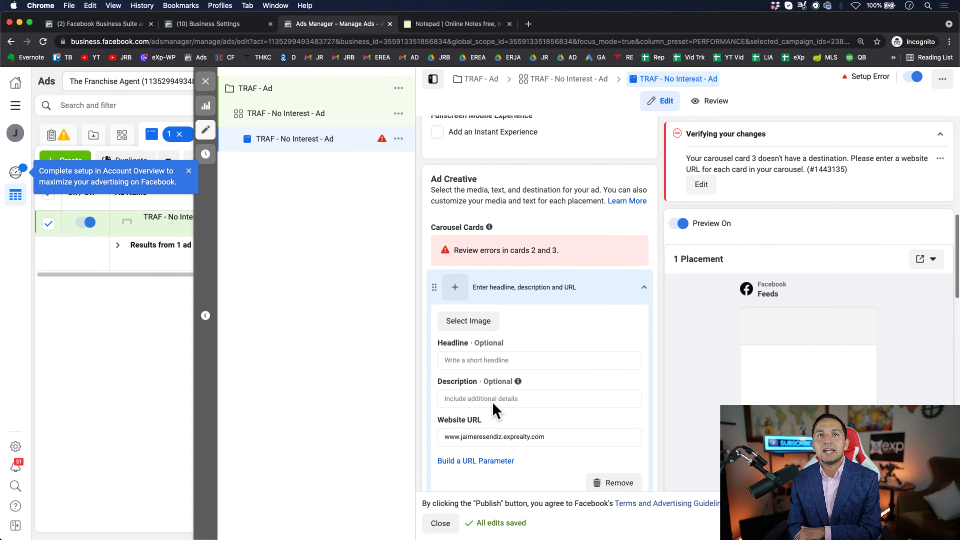
{"action": "mouse_move", "coordinate": [518, 381]}
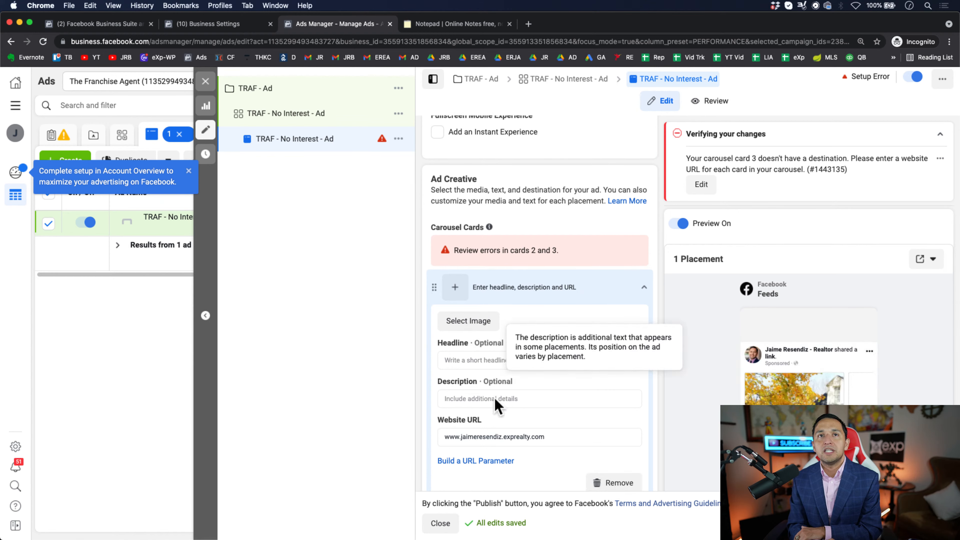
{"action": "scroll", "coordinate": [539, 340], "scroll_direction": "down", "scroll_amount": 2}
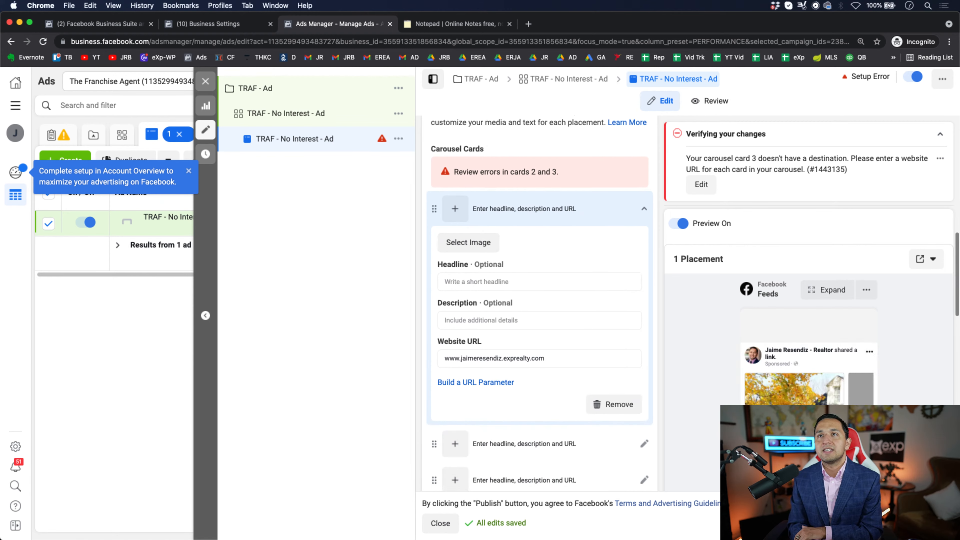
{"action": "scroll", "coordinate": [539, 302], "scroll_direction": "down", "scroll_amount": 10}
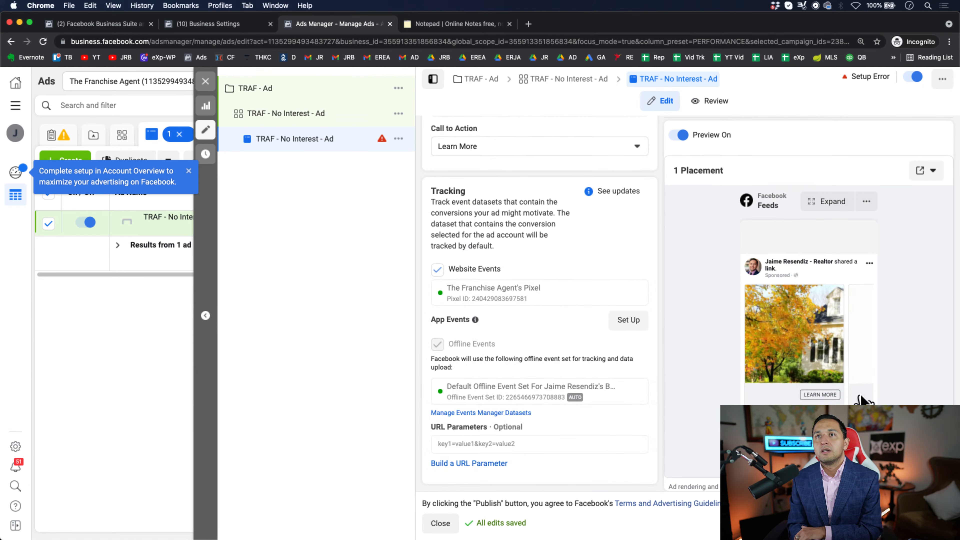
{"action": "left_click", "coordinate": [863, 361]}
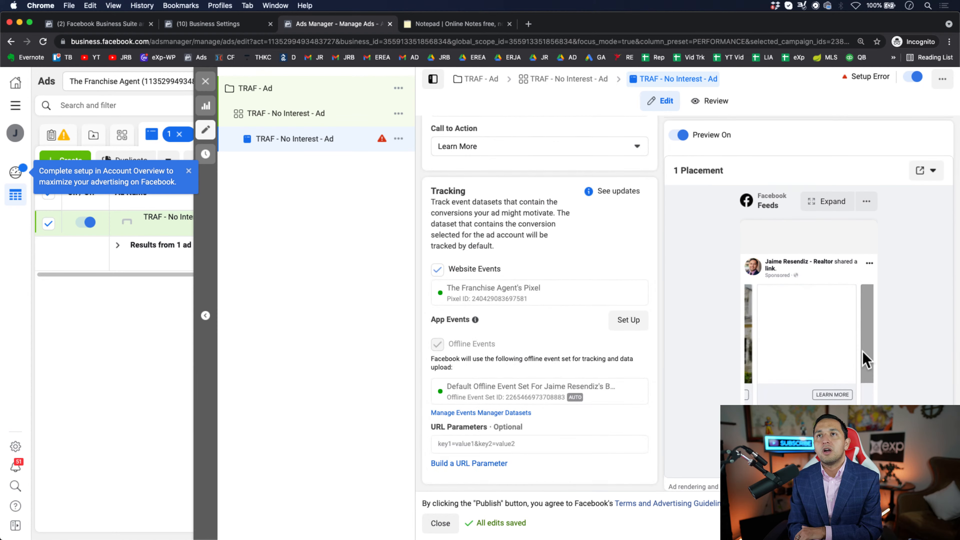
{"action": "left_click", "coordinate": [863, 361]}
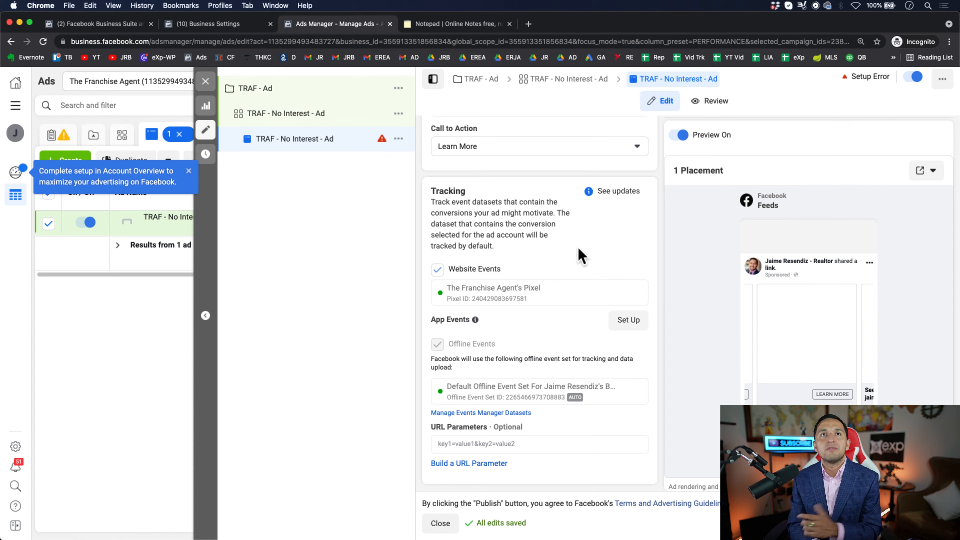
- Return the ad's format to Single Image or Video
{"action": "scroll", "coordinate": [581, 256], "scroll_direction": "up", "scroll_amount": 15}
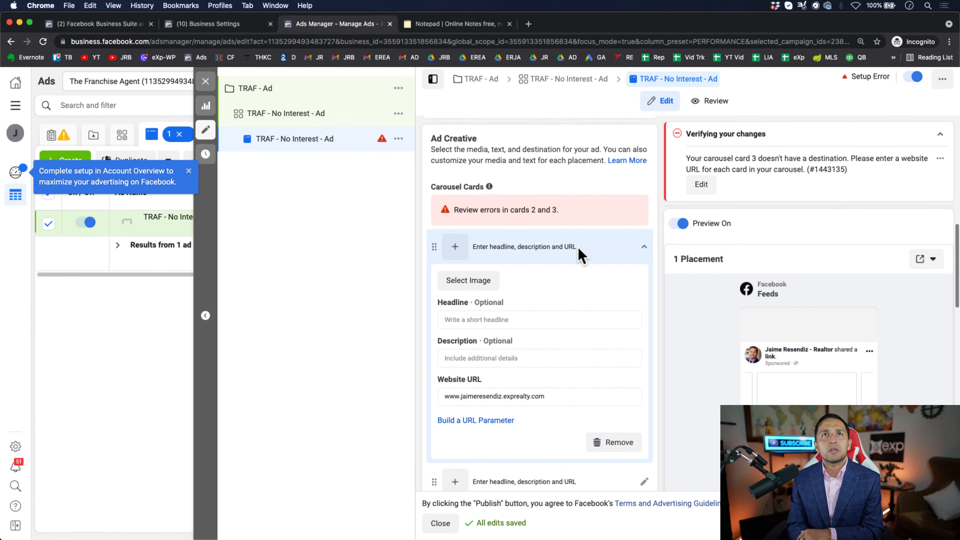
{"action": "scroll", "coordinate": [581, 256], "scroll_direction": "up", "scroll_amount": 6}
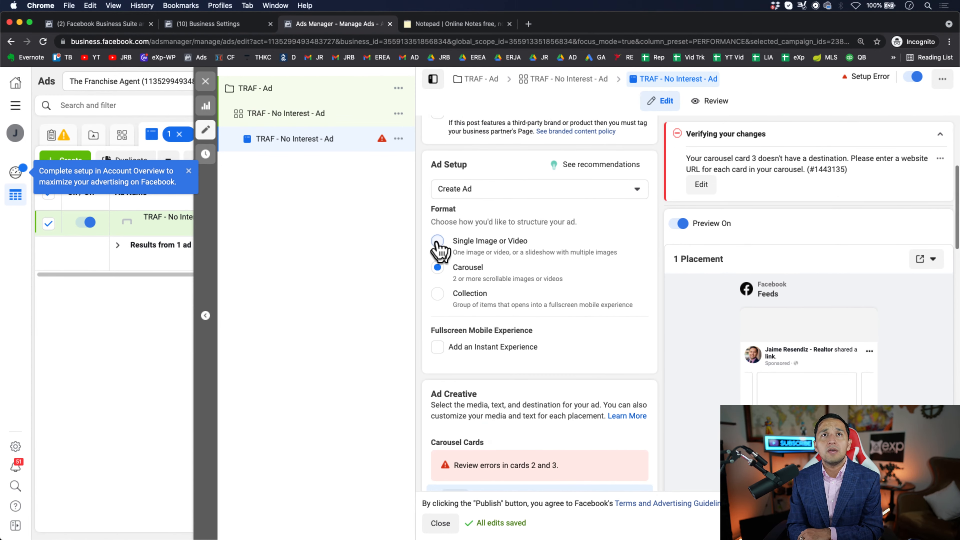
{"action": "left_click", "coordinate": [437, 242]}
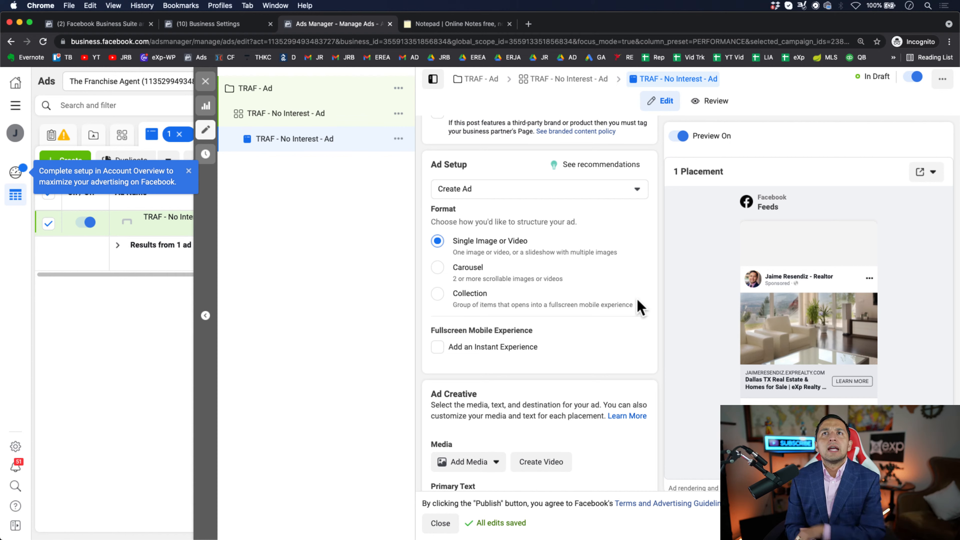
- Add the account image IMG_4451.jpg as the ad's media and continue to its crop settings
{"action": "scroll", "coordinate": [639, 307], "scroll_direction": "down", "scroll_amount": 2}
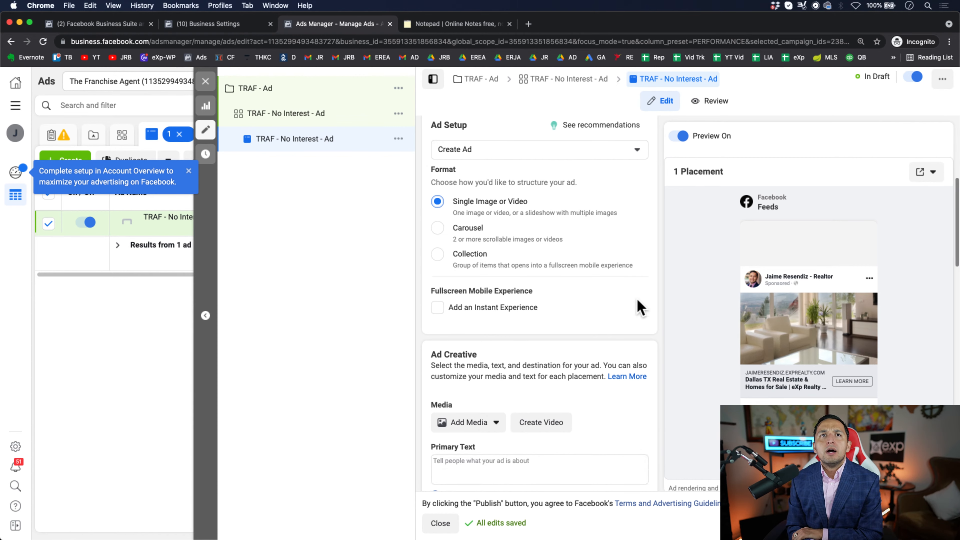
{"action": "scroll", "coordinate": [639, 307], "scroll_direction": "up", "scroll_amount": 3}
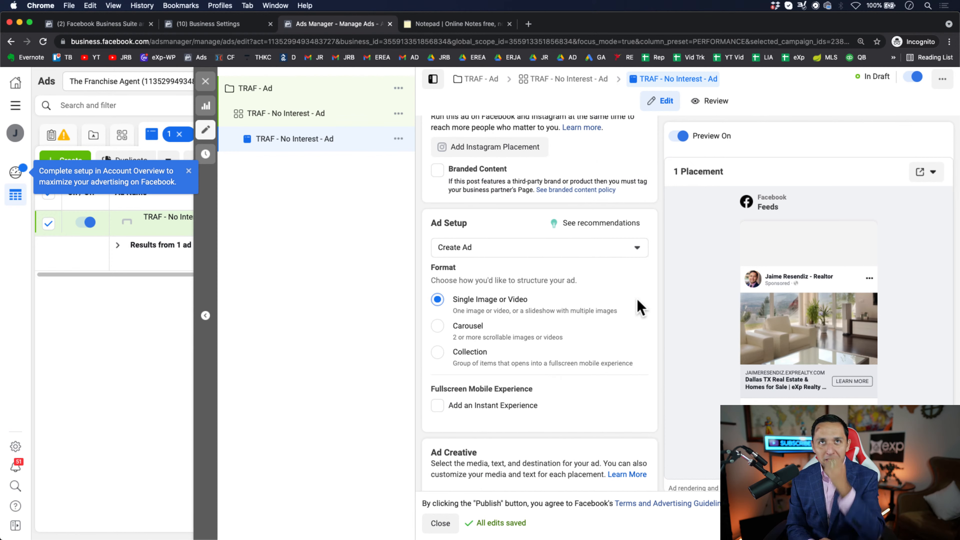
{"action": "scroll", "coordinate": [639, 307], "scroll_direction": "down", "scroll_amount": 5}
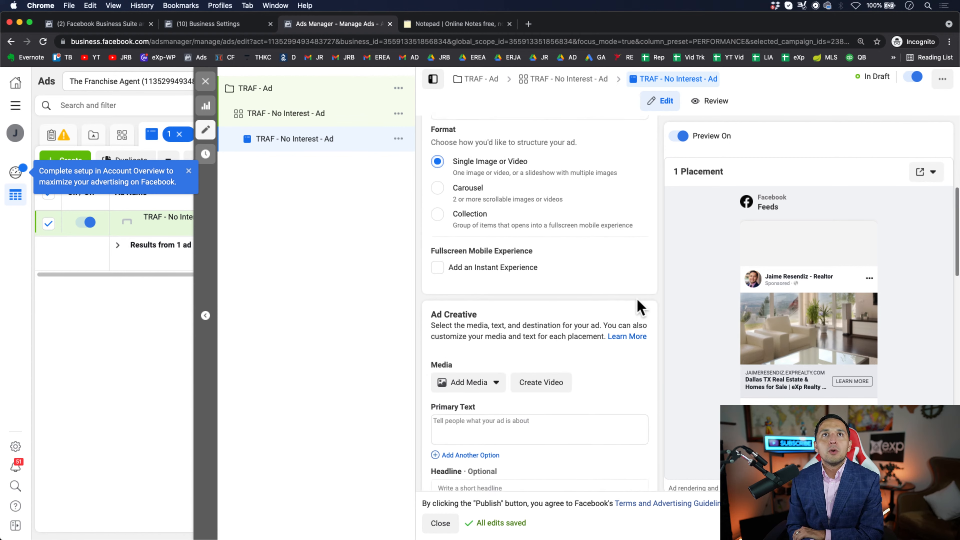
{"action": "scroll", "coordinate": [638, 307], "scroll_direction": "up", "scroll_amount": 2}
{"action": "scroll", "coordinate": [555, 248], "scroll_direction": "down", "scroll_amount": 6}
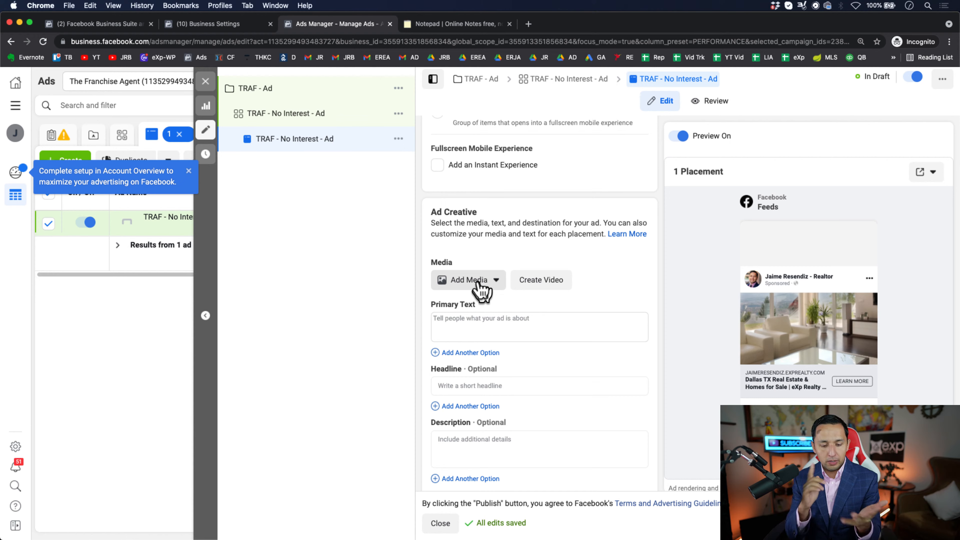
{"action": "left_click", "coordinate": [481, 291]}
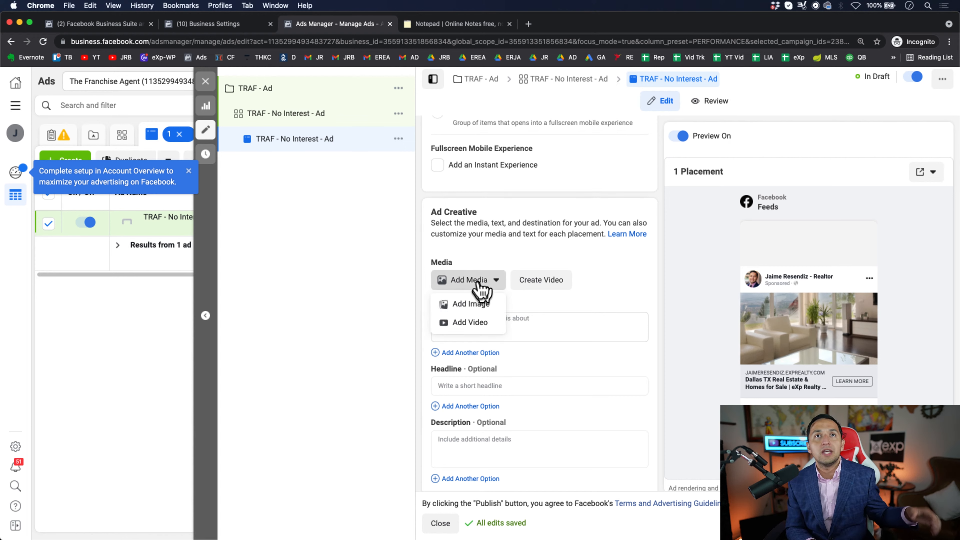
{"action": "left_click", "coordinate": [479, 304]}
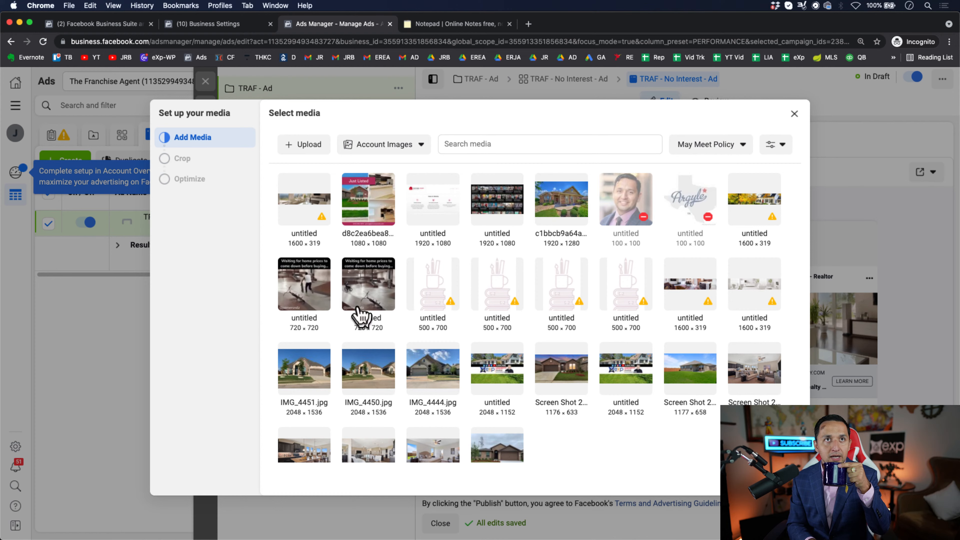
{"action": "left_click", "coordinate": [324, 389]}
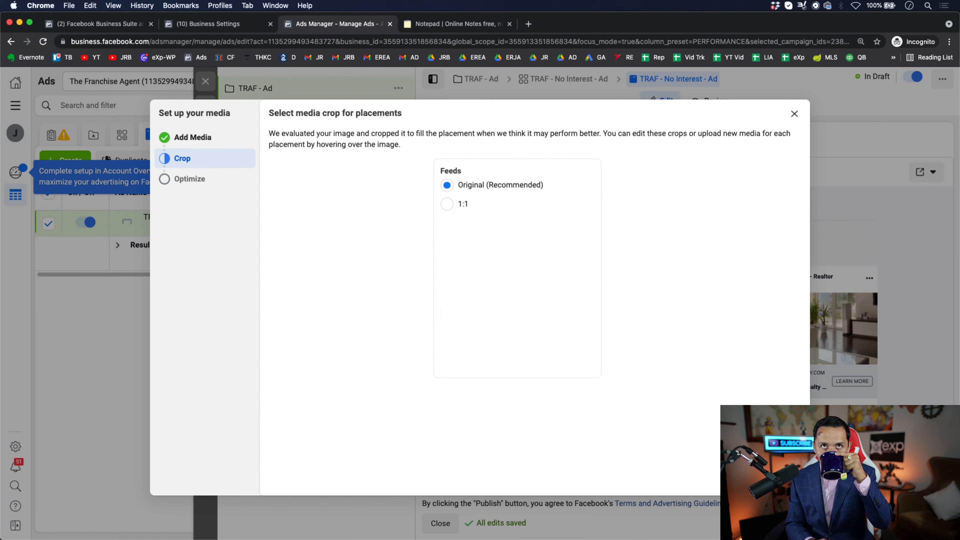
- Compare the 1:1 and original crops for Feeds, keep Original (Recommended), and continue to media optimization
{"action": "left_click", "coordinate": [447, 204]}
{"action": "left_click", "coordinate": [446, 185]}
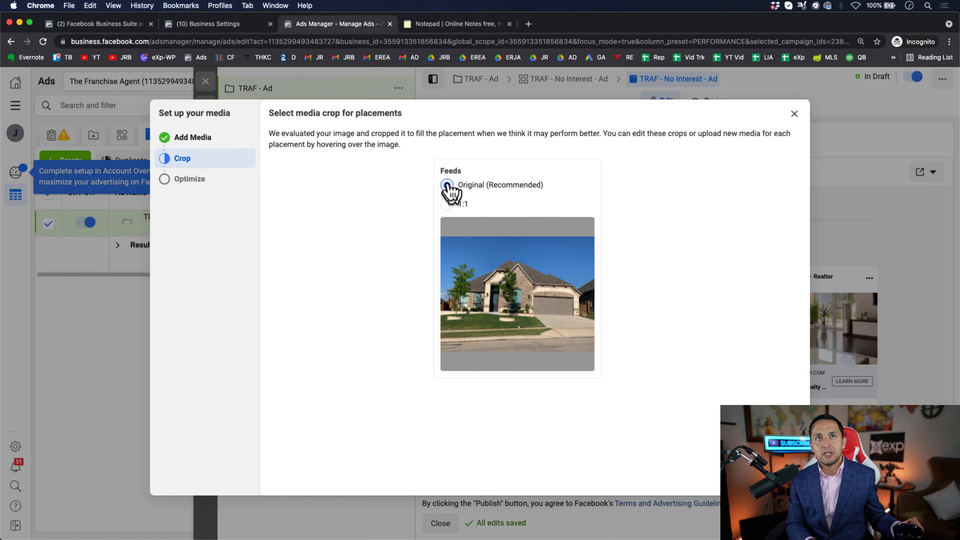
{"action": "mouse_move", "coordinate": [505, 333]}
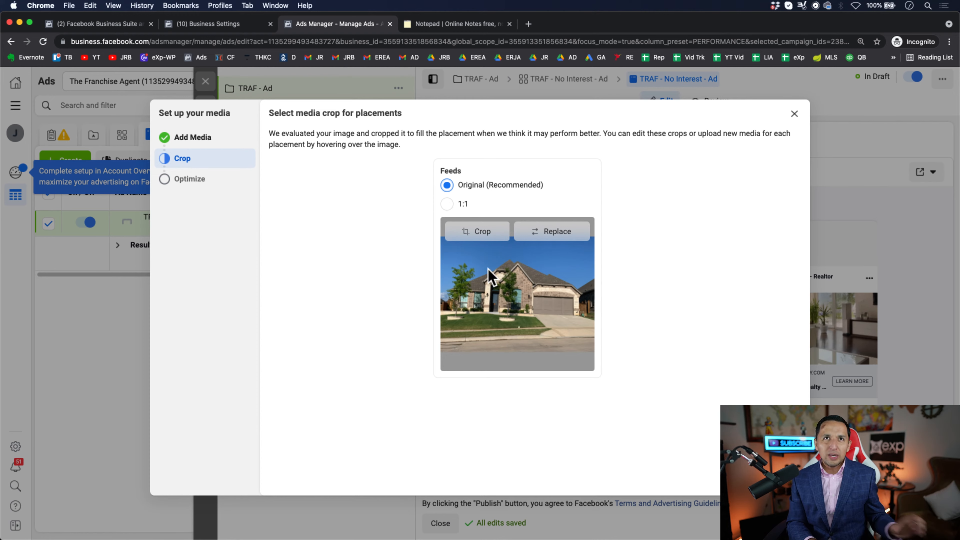
{"action": "left_click", "coordinate": [447, 204]}
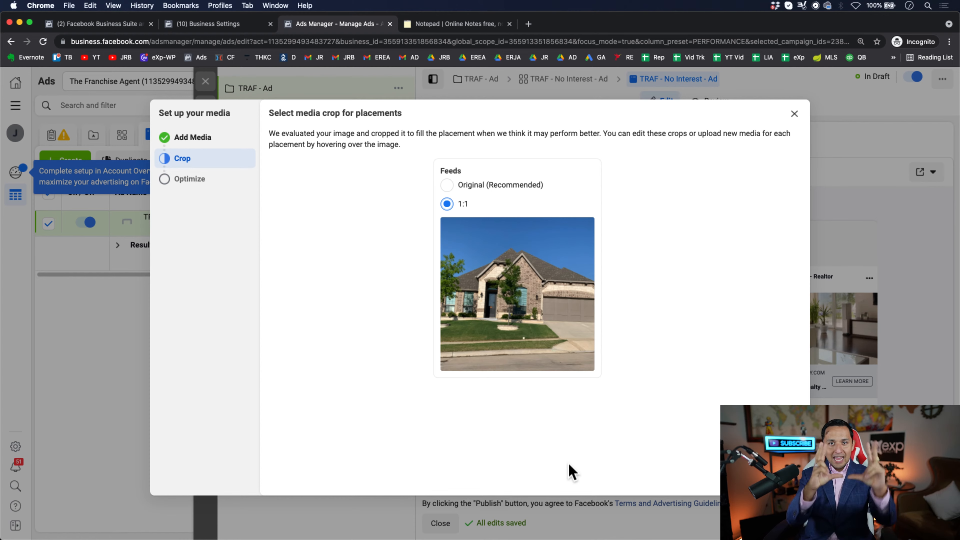
{"action": "left_click", "coordinate": [446, 185]}
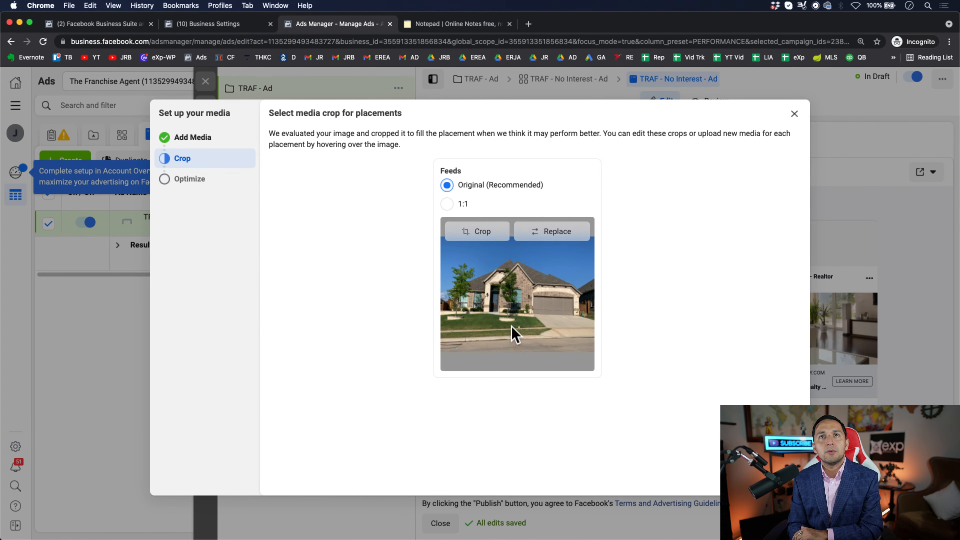
{"action": "left_click", "coordinate": [448, 206]}
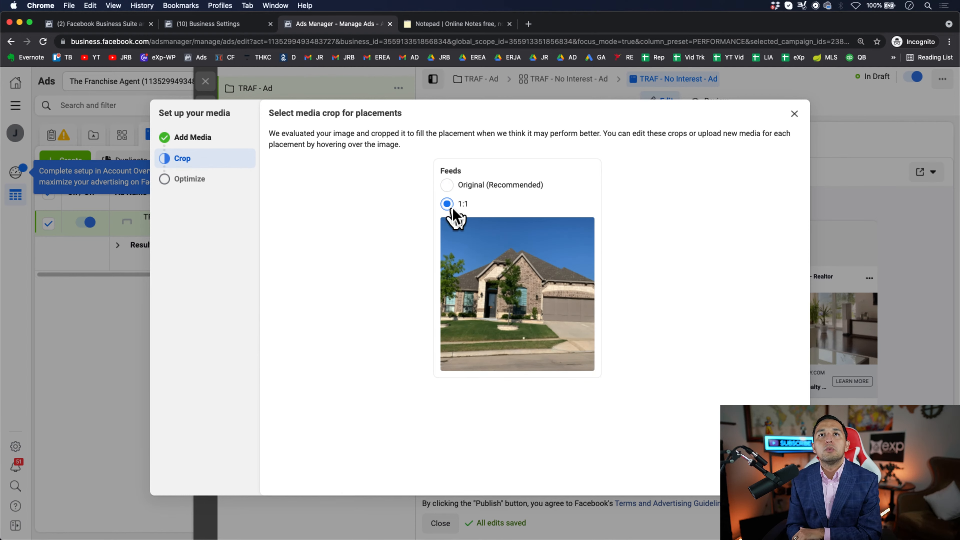
{"action": "left_click", "coordinate": [447, 187]}
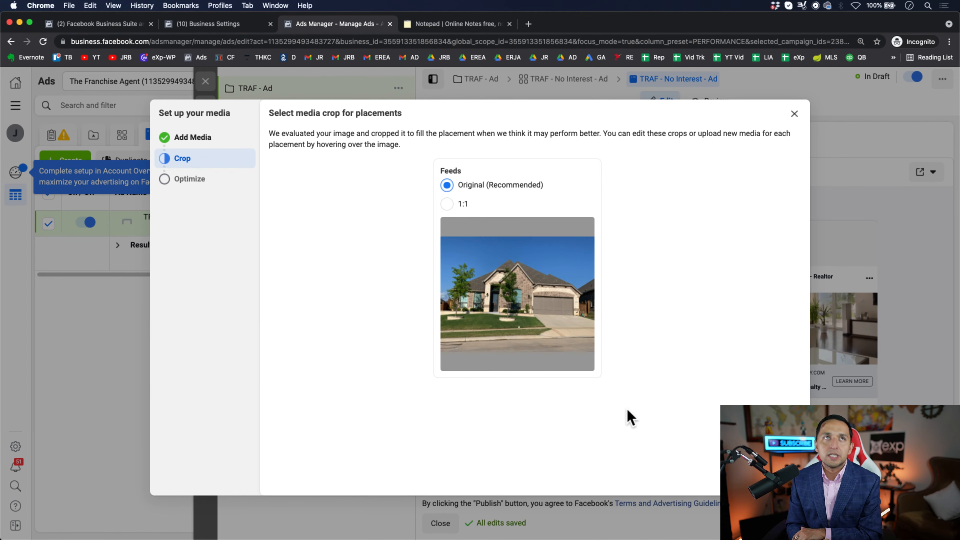
{"action": "left_click", "coordinate": [787, 478]}
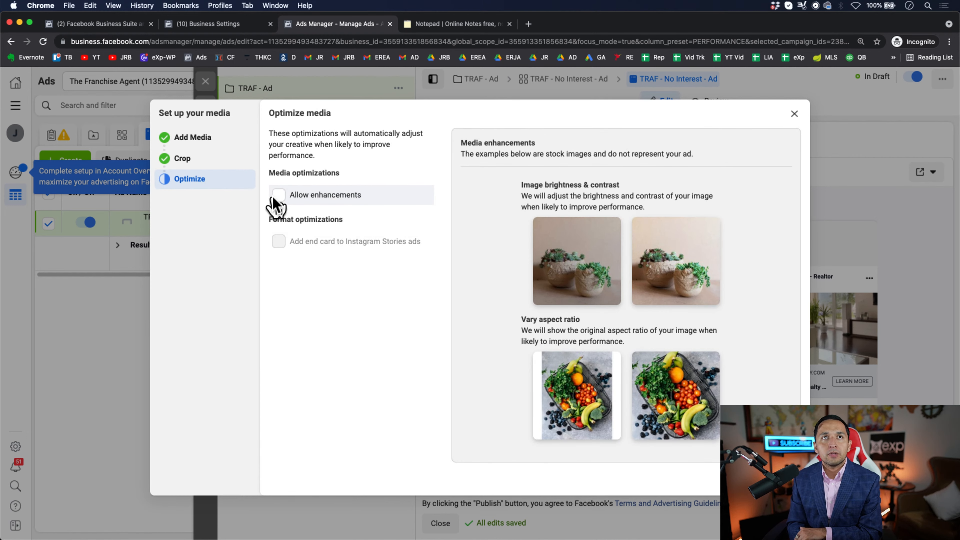
- Allow enhancements in the media optimizations and finish the ad's media setup
{"action": "mouse_move", "coordinate": [312, 243]}
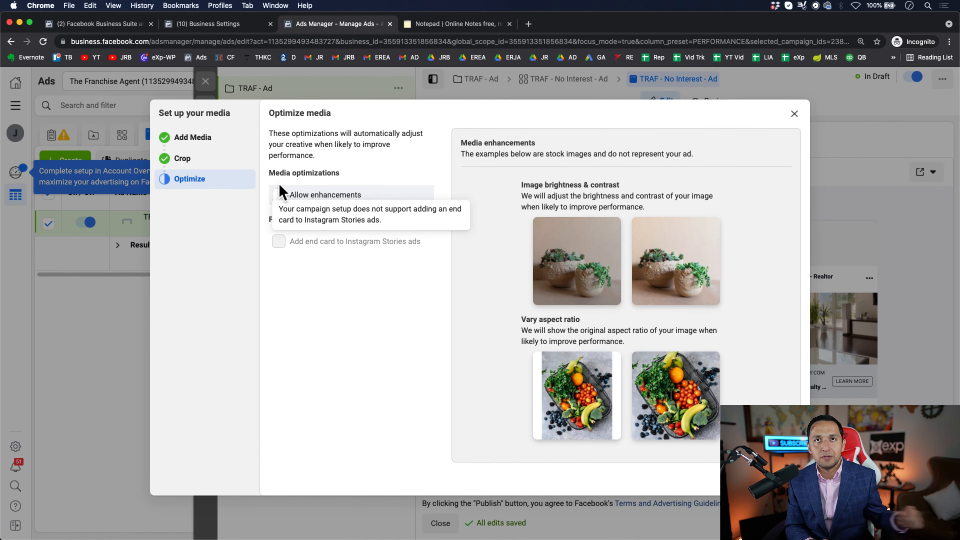
{"action": "left_click", "coordinate": [278, 194]}
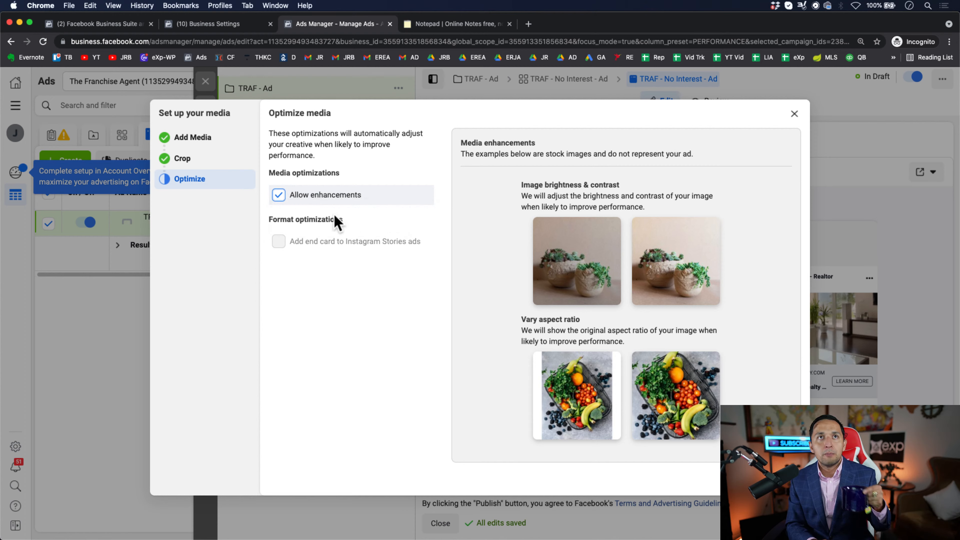
{"action": "left_click", "coordinate": [279, 195]}
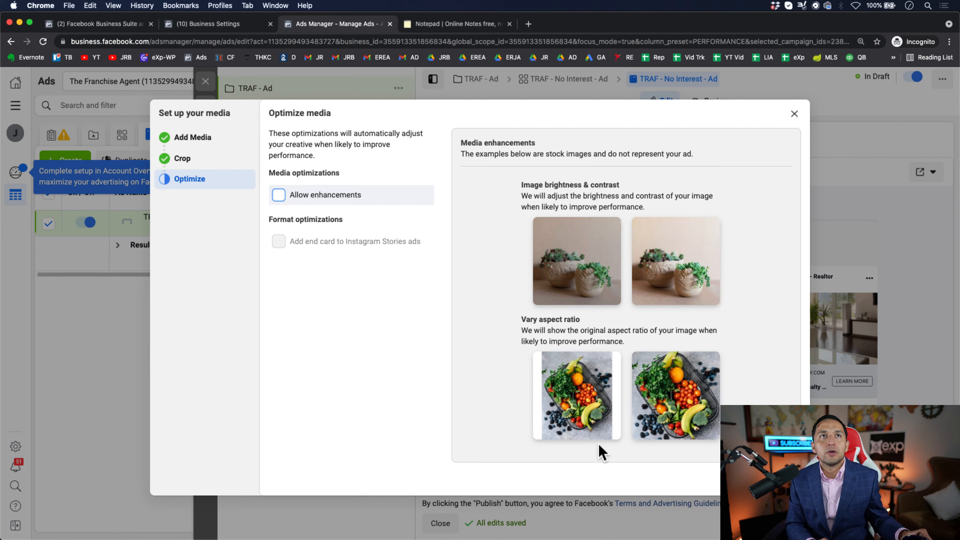
{"action": "left_click", "coordinate": [279, 195]}
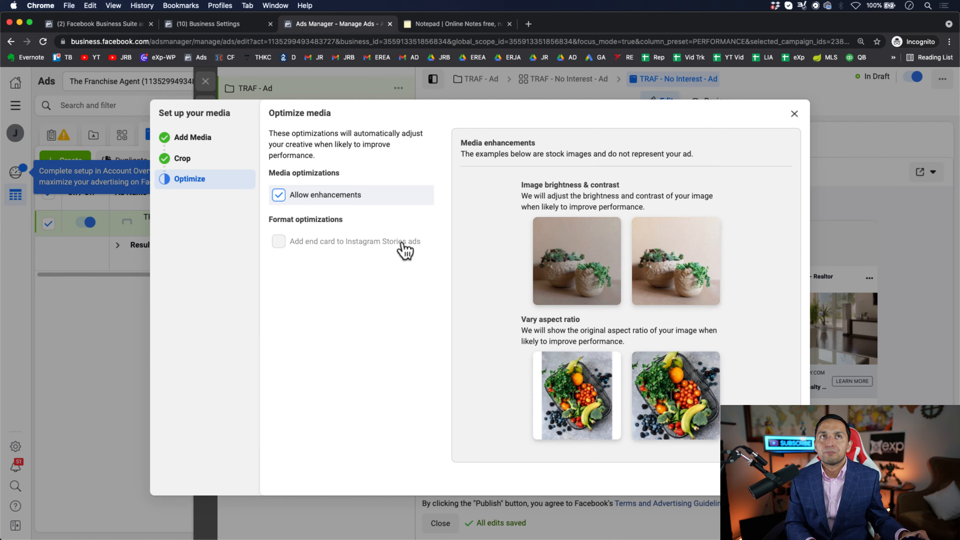
{"action": "left_click", "coordinate": [787, 479]}
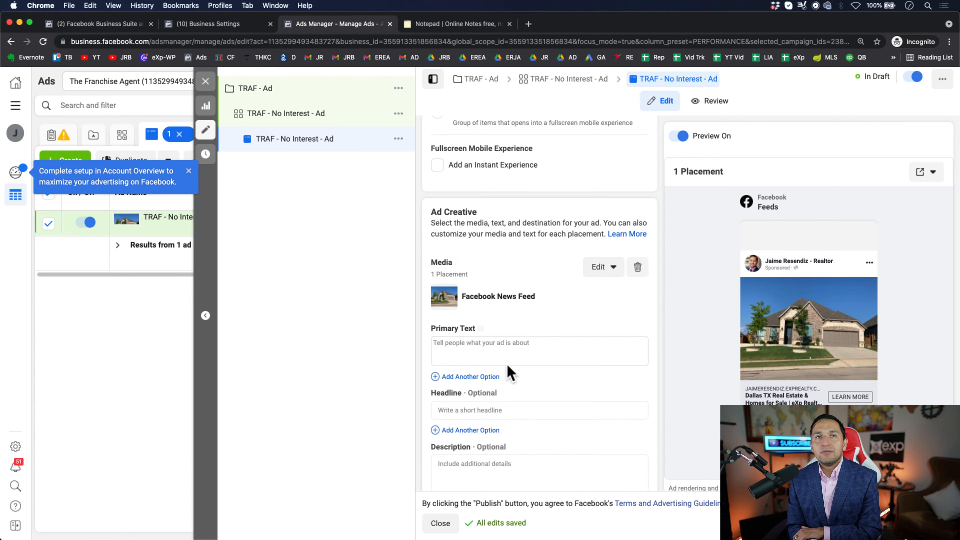
- Copy the complete PRICE DROP ad template from the online Notepad page into the ad's primary text in Ads Manager
{"action": "left_click", "coordinate": [438, 30]}
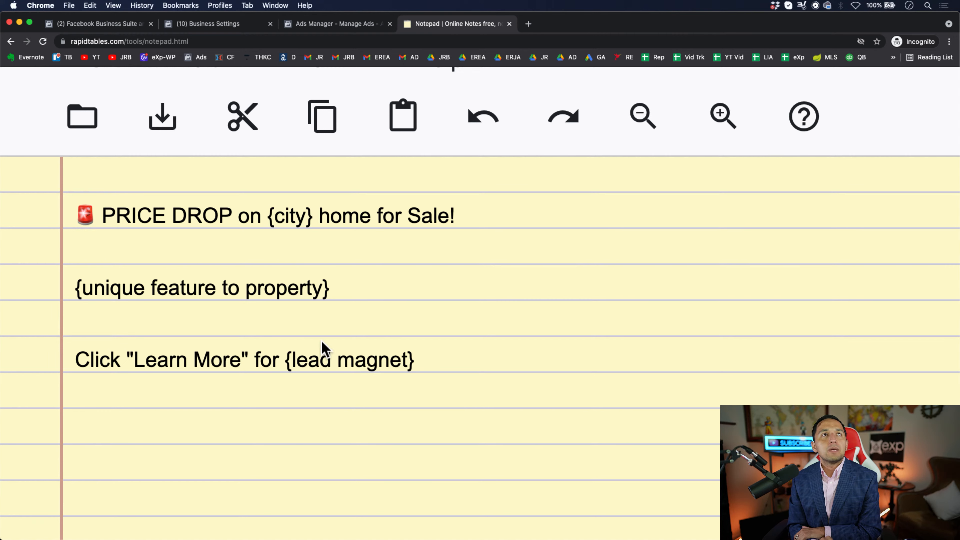
{"action": "left_click_drag", "start_coordinate": [422, 360], "coordinate": [69, 212]}
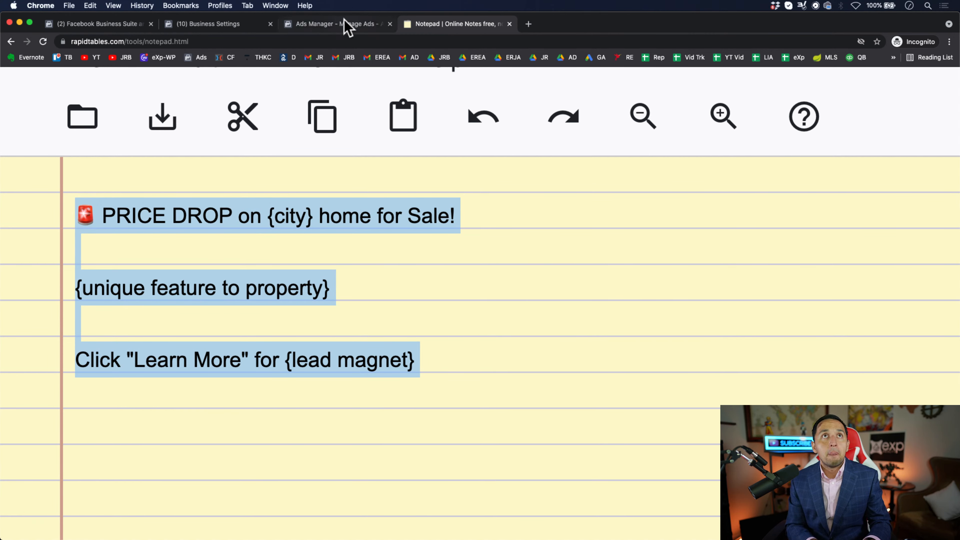
{"action": "left_click", "coordinate": [336, 26]}
{"action": "left_click", "coordinate": [486, 357]}
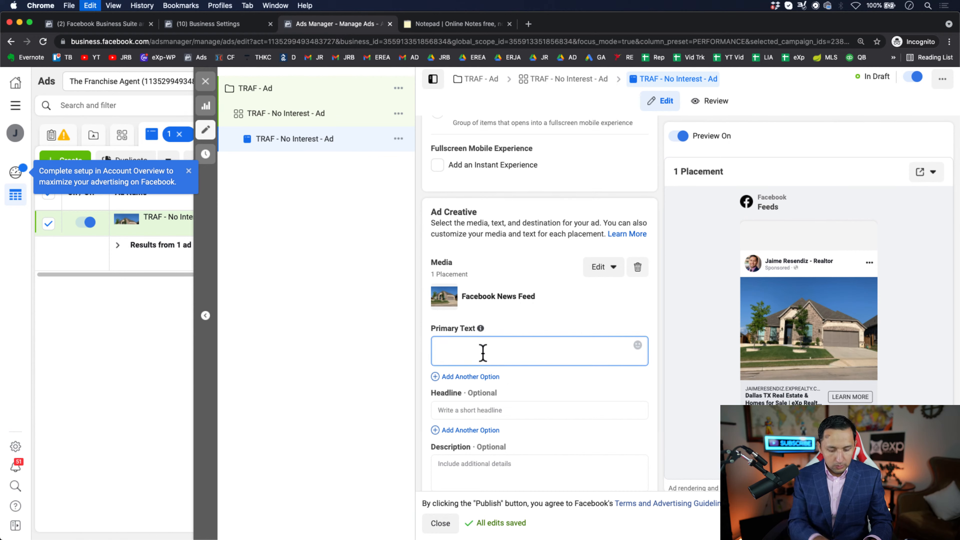
{"action": "type", "text": "🚨PRICE DROP on {city} home for Sale!  {unique feature of property}  Click \"Learn More\" for {lead magnet}"}
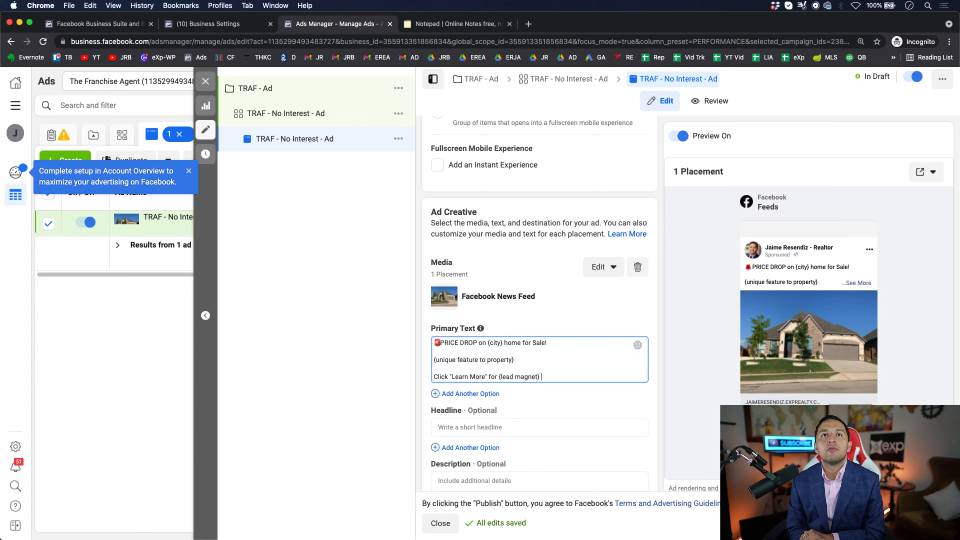
- Examine the primary text's PRICE DROP opening, its {unique feature to property} line and its {lead magnet} placeholder
{"action": "scroll", "coordinate": [503, 374], "scroll_direction": "down", "scroll_amount": 1}
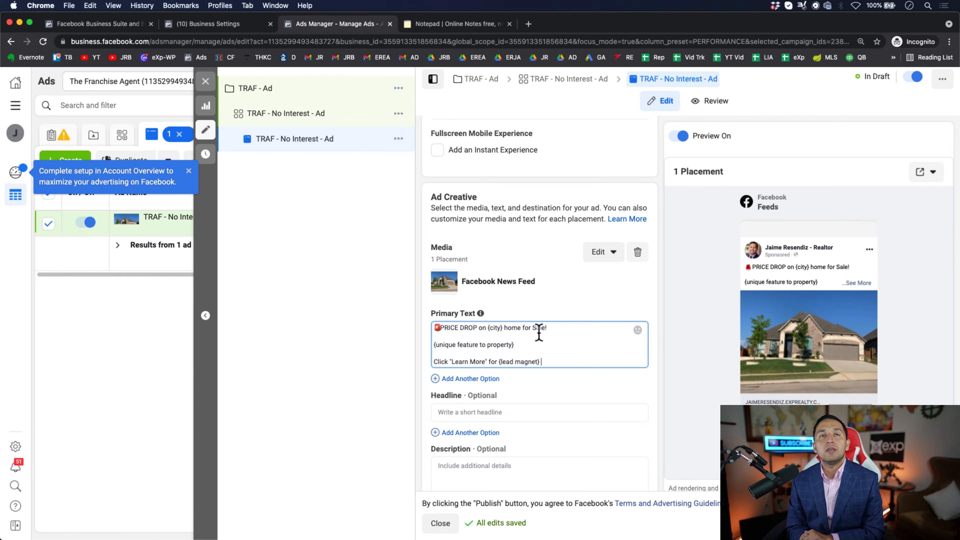
{"action": "triple_click", "coordinate": [435, 327]}
{"action": "left_click", "coordinate": [484, 332]}
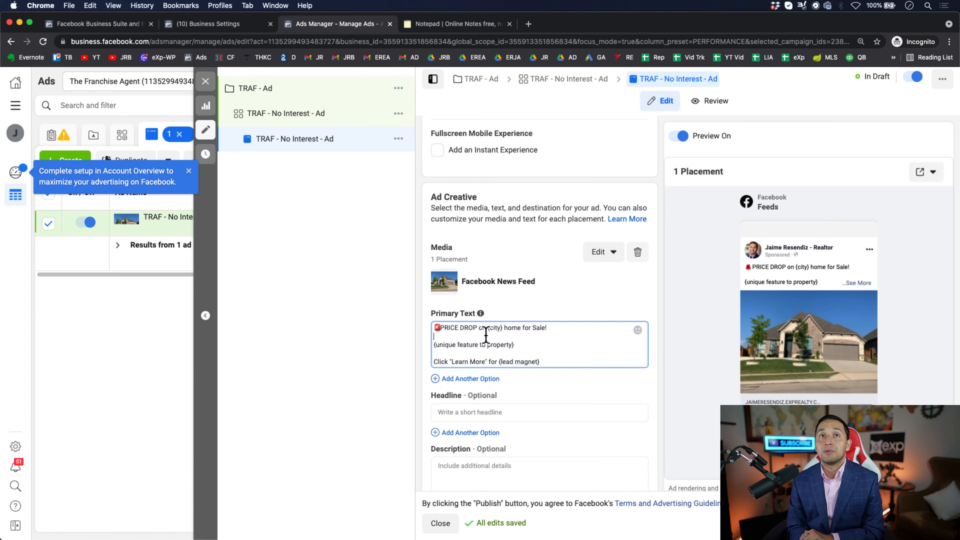
{"action": "left_click_drag", "start_coordinate": [476, 327], "coordinate": [403, 326]}
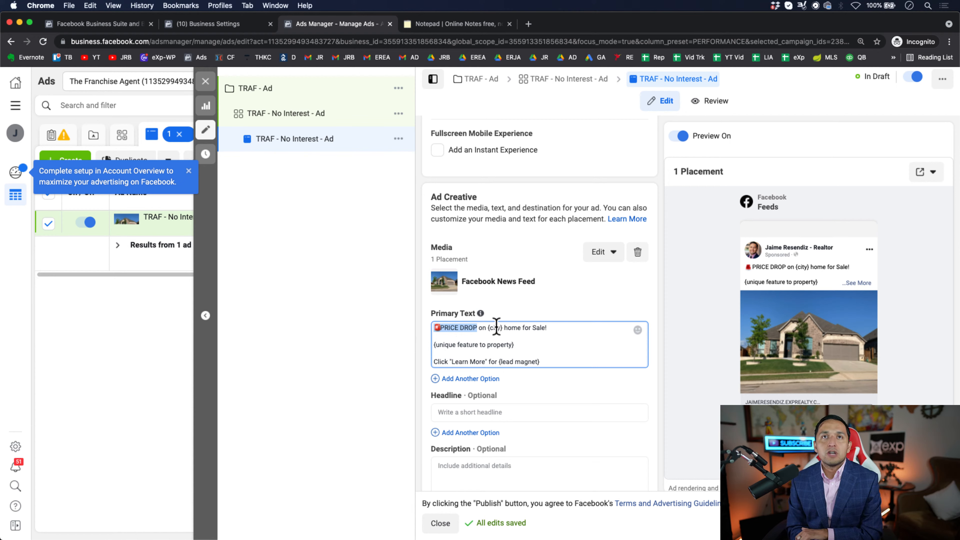
{"action": "left_click_drag", "start_coordinate": [516, 345], "coordinate": [430, 352]}
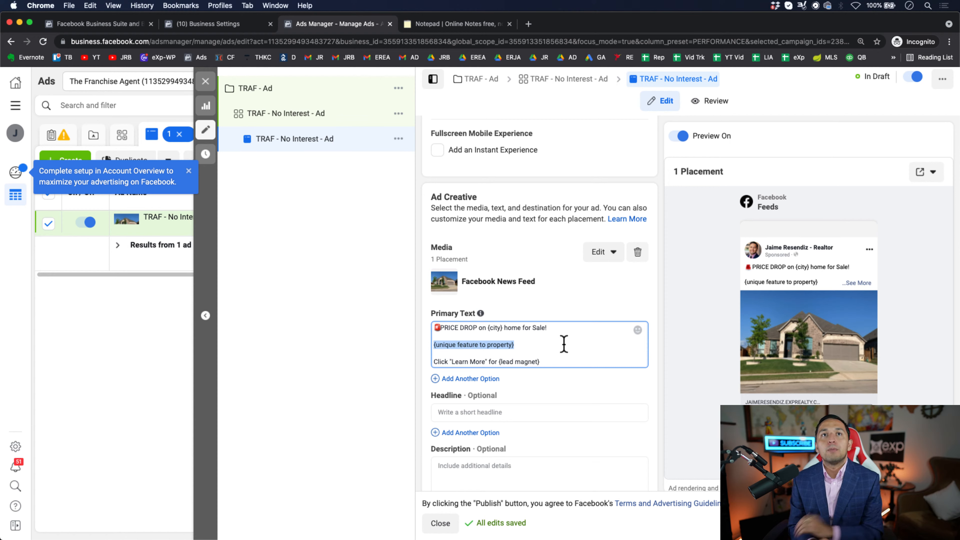
{"action": "left_click", "coordinate": [550, 345]}
{"action": "left_click_drag", "start_coordinate": [551, 345], "coordinate": [416, 342]}
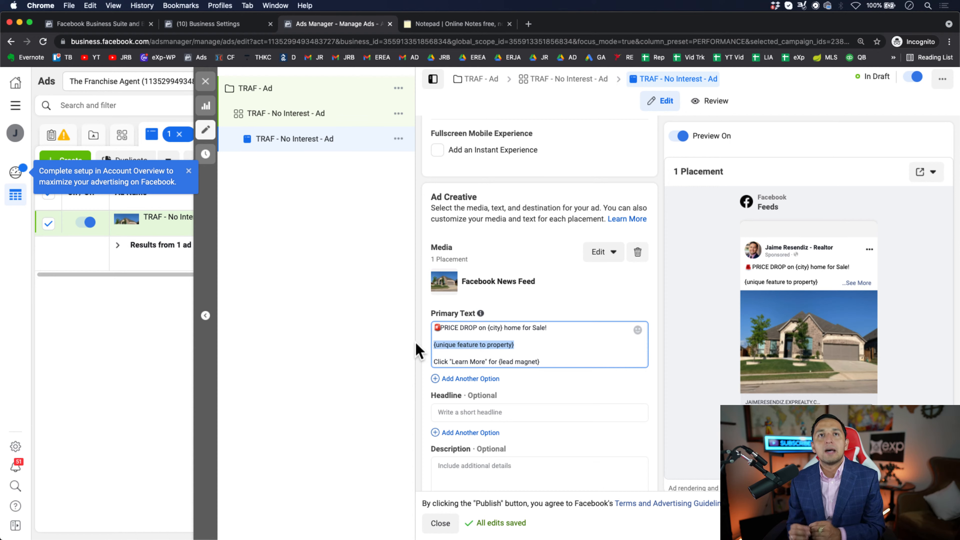
{"action": "left_click", "coordinate": [552, 359]}
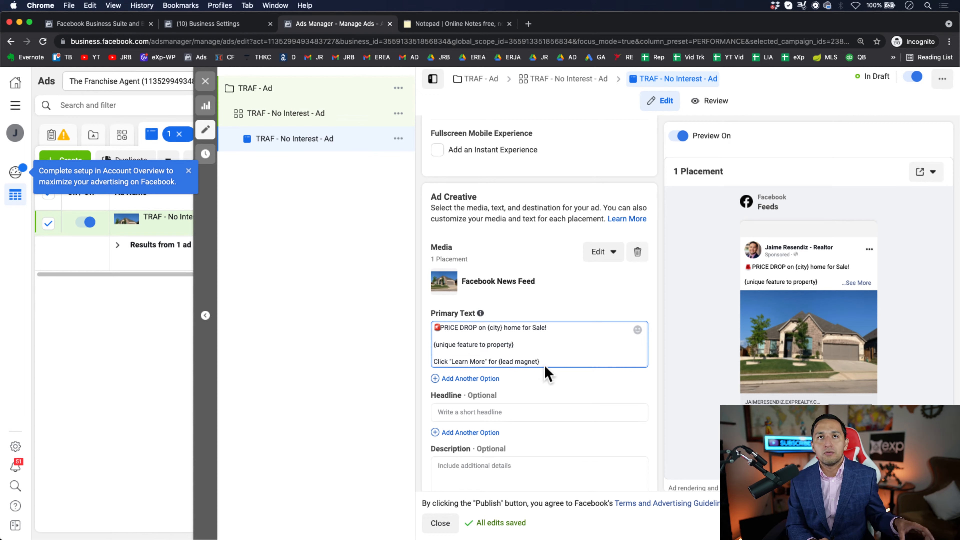
{"action": "left_click_drag", "start_coordinate": [541, 361], "coordinate": [498, 362]}
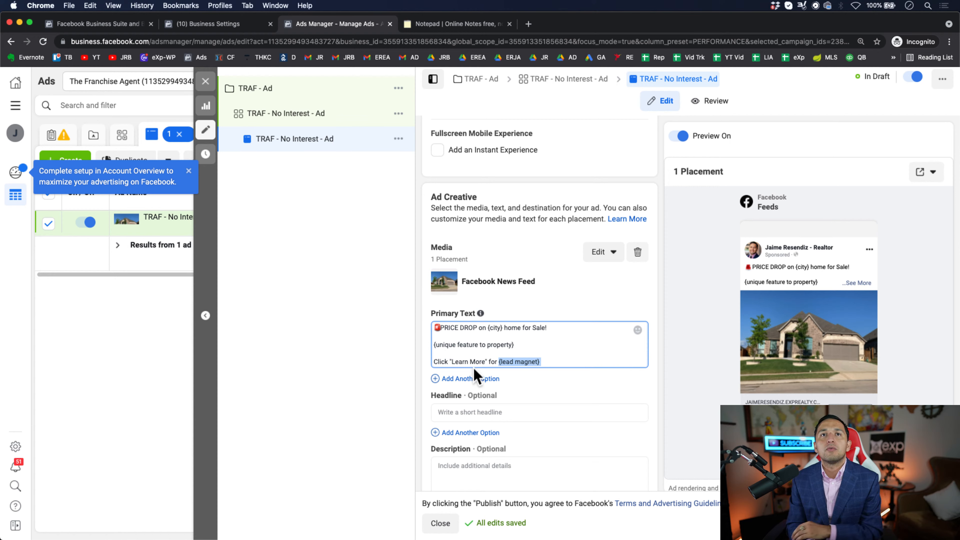
- Enter "HUGE Price Drop" as the ad's headline
{"action": "scroll", "coordinate": [564, 415], "scroll_direction": "down", "scroll_amount": 1}
{"action": "scroll", "coordinate": [564, 415], "scroll_direction": "down", "scroll_amount": 4}
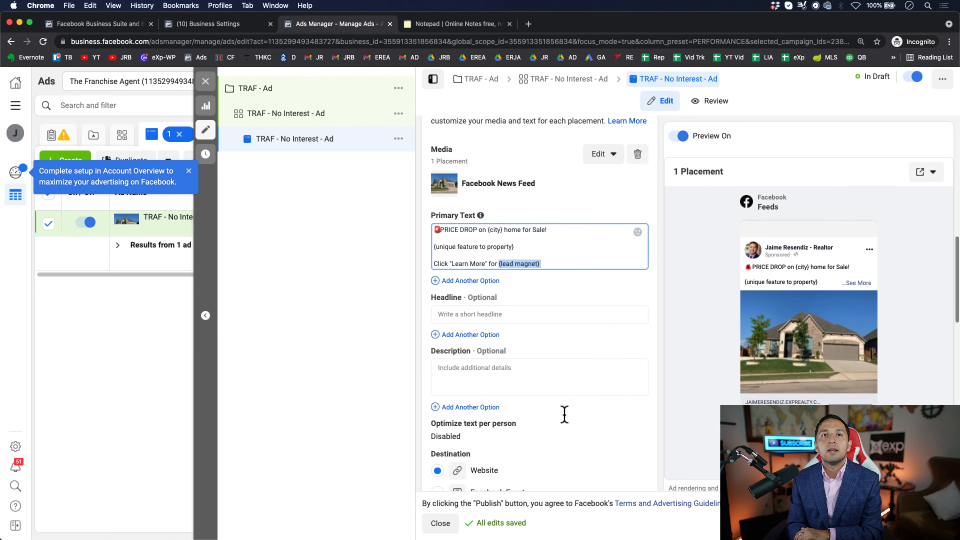
{"action": "left_click", "coordinate": [480, 314]}
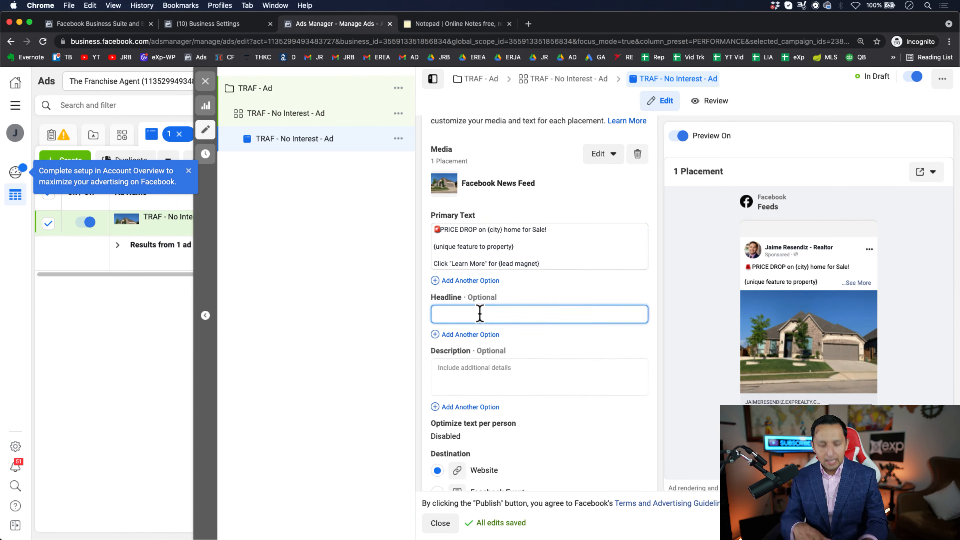
{"action": "type", "text": "HUGE"}
{"action": "key", "text": "BackSpace"}
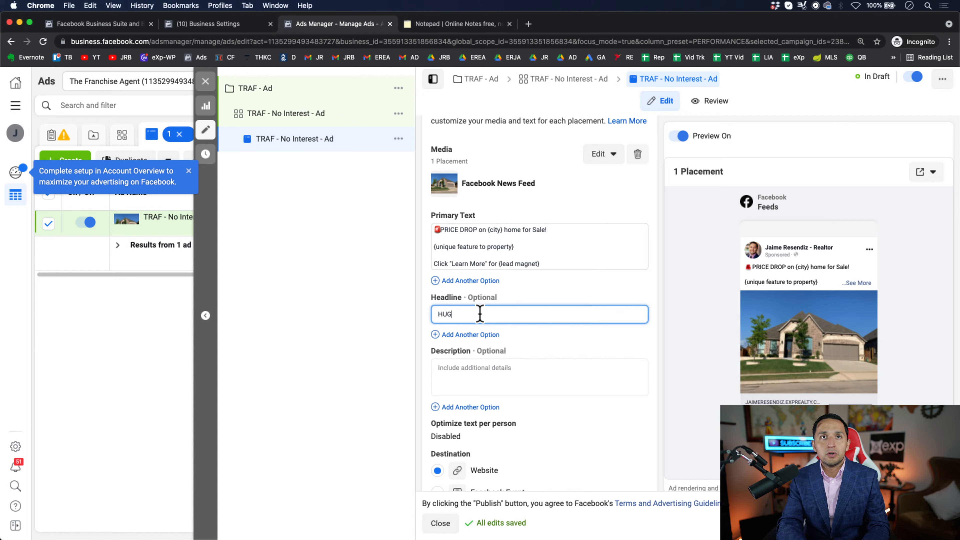
{"action": "type", "text": "E Price Drop"}
- Enter "Will NOT Last" as the ad's description
{"action": "left_click", "coordinate": [468, 372]}
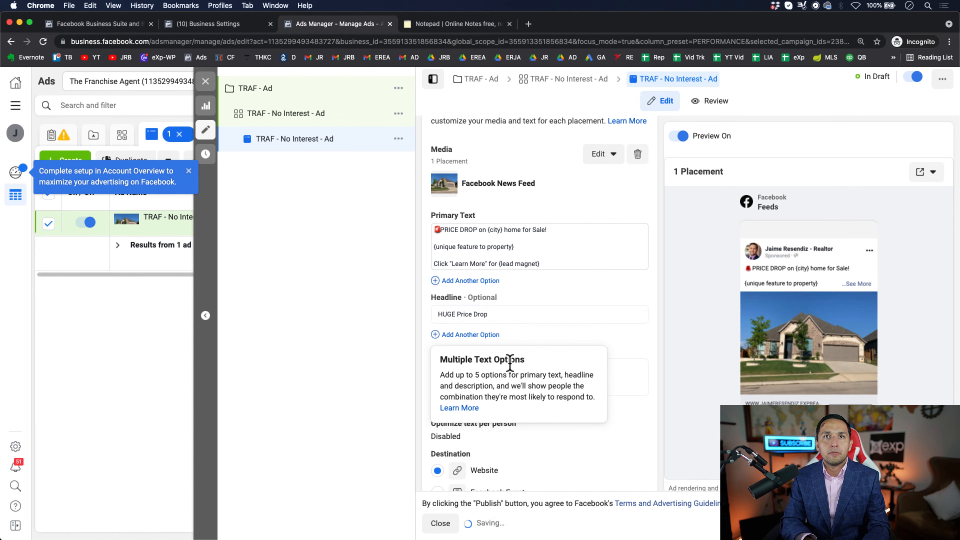
{"action": "left_click", "coordinate": [629, 366]}
{"action": "type", "text": "Will Not"}
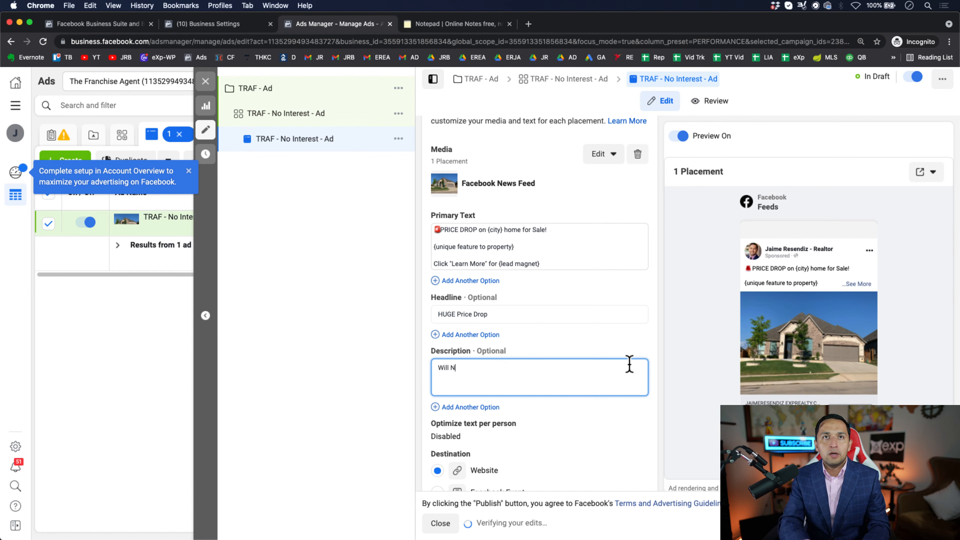
{"action": "key", "text": "BackSpace"}
{"action": "key", "text": "BackSpace"}
{"action": "key", "text": "BackSpace"}
{"action": "type", "text": "OT Last"}
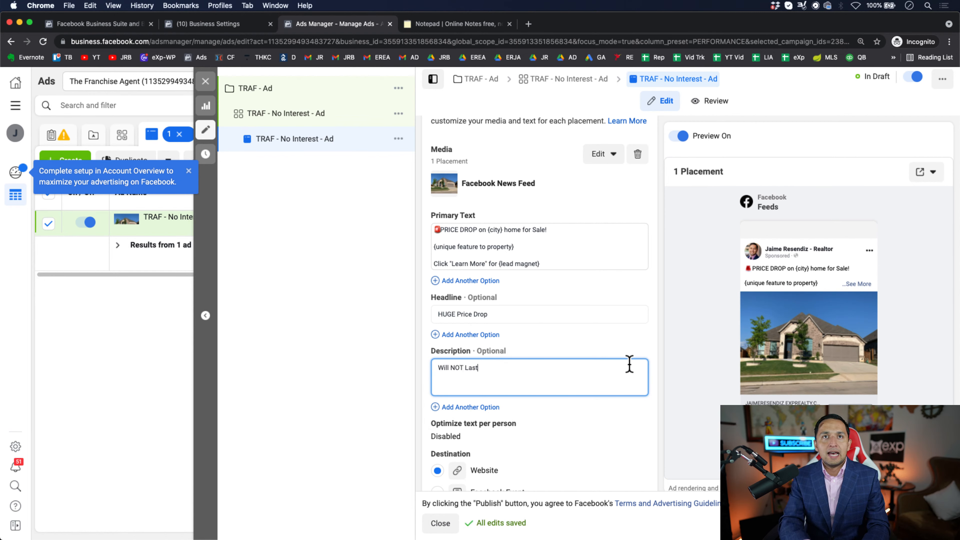
- Examine the options for adding further primary text and headline variants, including the Multiple Text Options explanation
{"action": "left_click", "coordinate": [597, 256]}
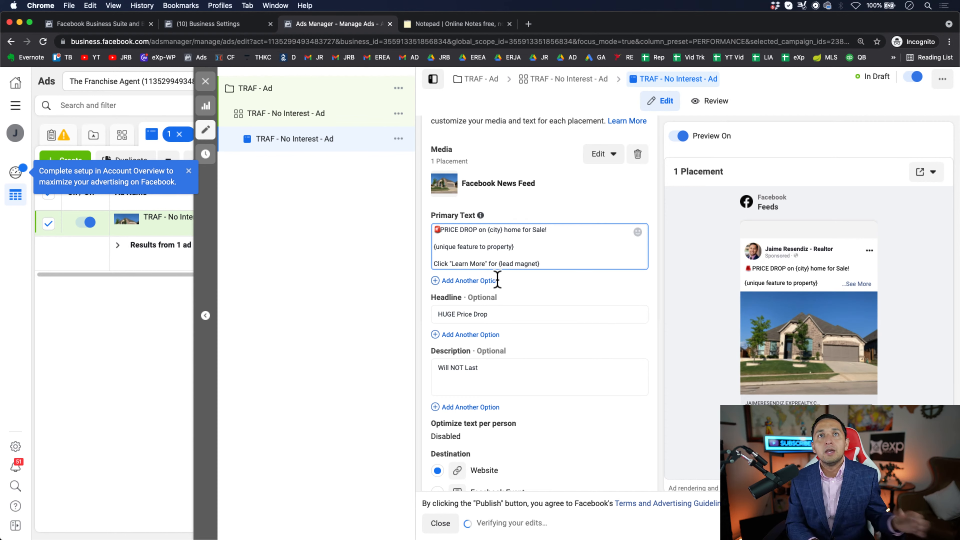
{"action": "mouse_move", "coordinate": [485, 281]}
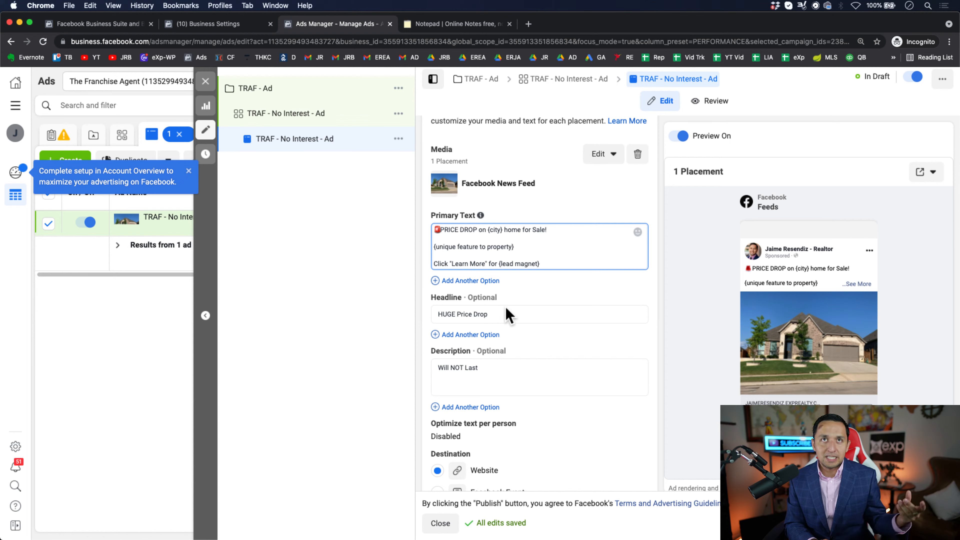
{"action": "mouse_move", "coordinate": [484, 336]}
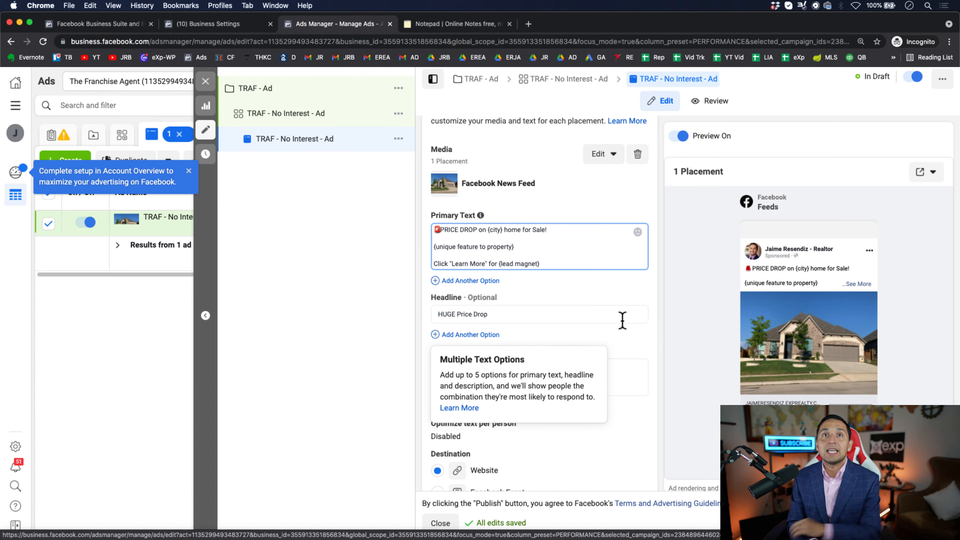
- Try Phone Call as the ad's destination and examine its phone number settings
{"action": "scroll", "coordinate": [602, 365], "scroll_direction": "down", "scroll_amount": 3}
{"action": "scroll", "coordinate": [604, 367], "scroll_direction": "down", "scroll_amount": 2}
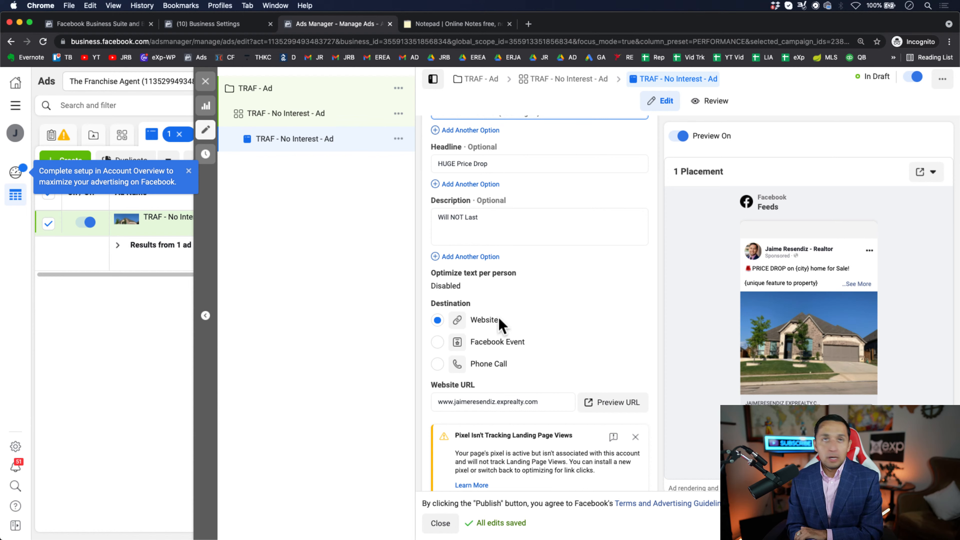
{"action": "left_click", "coordinate": [485, 367]}
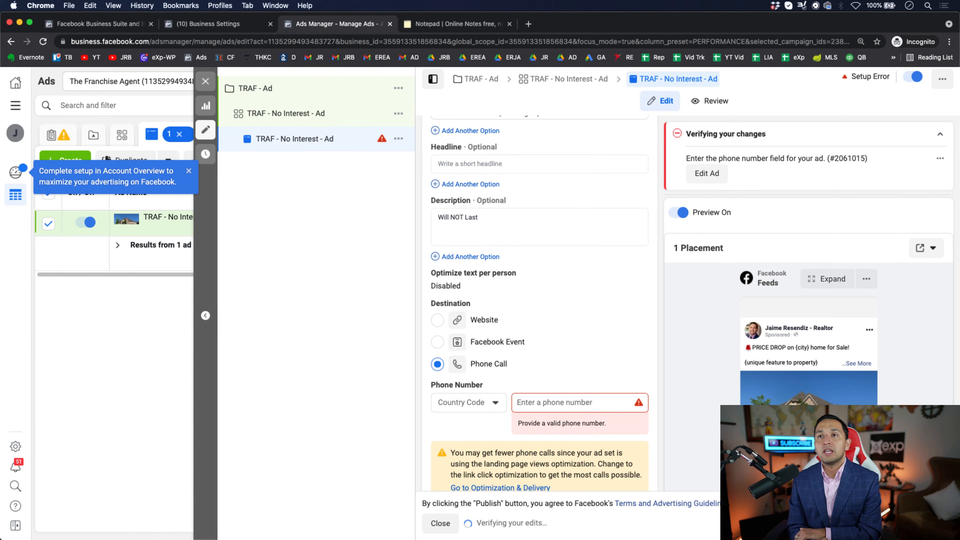
{"action": "scroll", "coordinate": [540, 304], "scroll_direction": "down", "scroll_amount": 1}
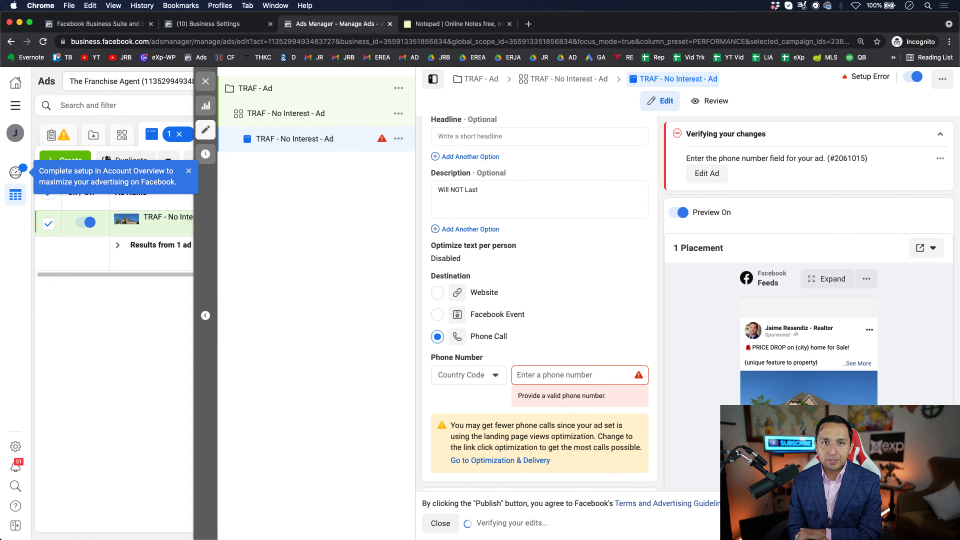
- Set the ad's destination to Website and enter the agent's personal .com site as the website URL
{"action": "left_click", "coordinate": [437, 294]}
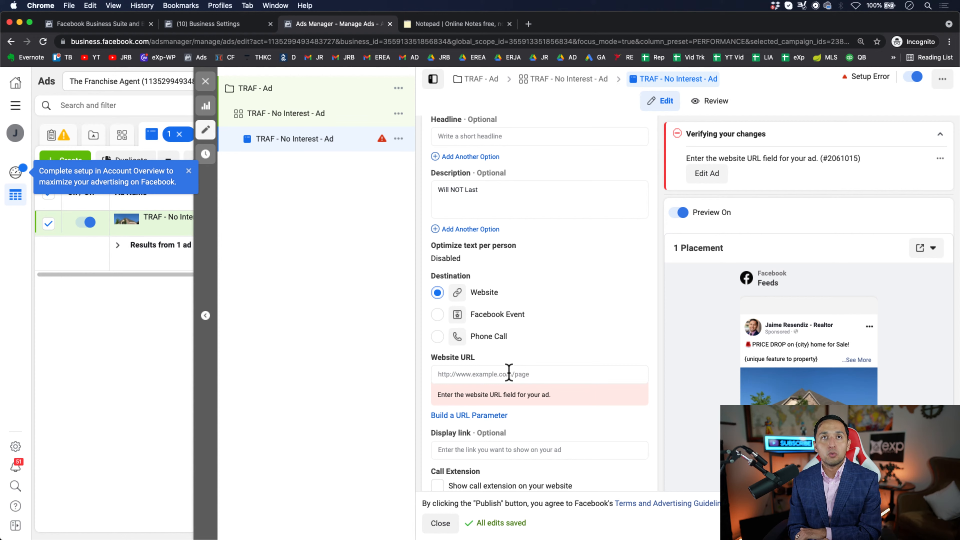
{"action": "left_click", "coordinate": [482, 376]}
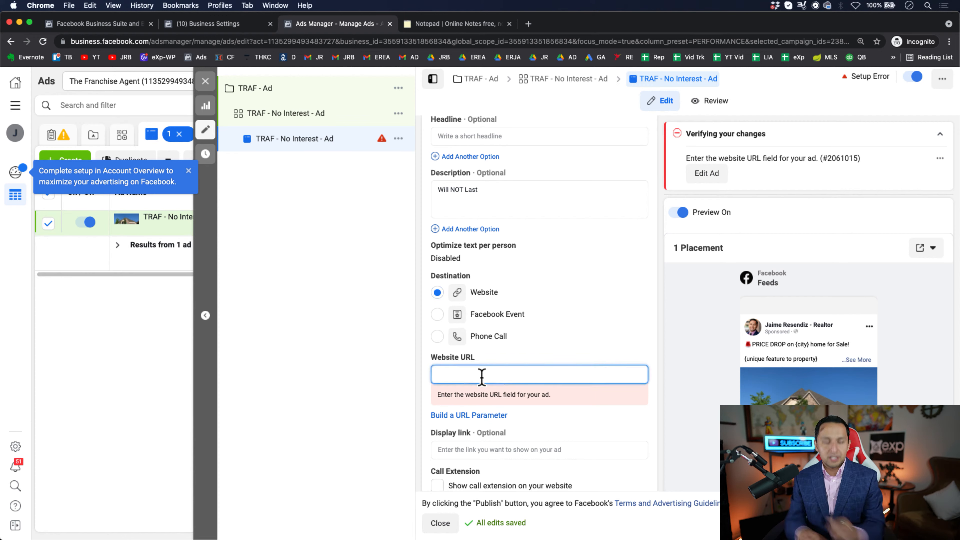
{"action": "type", "text": "www.jaime"}
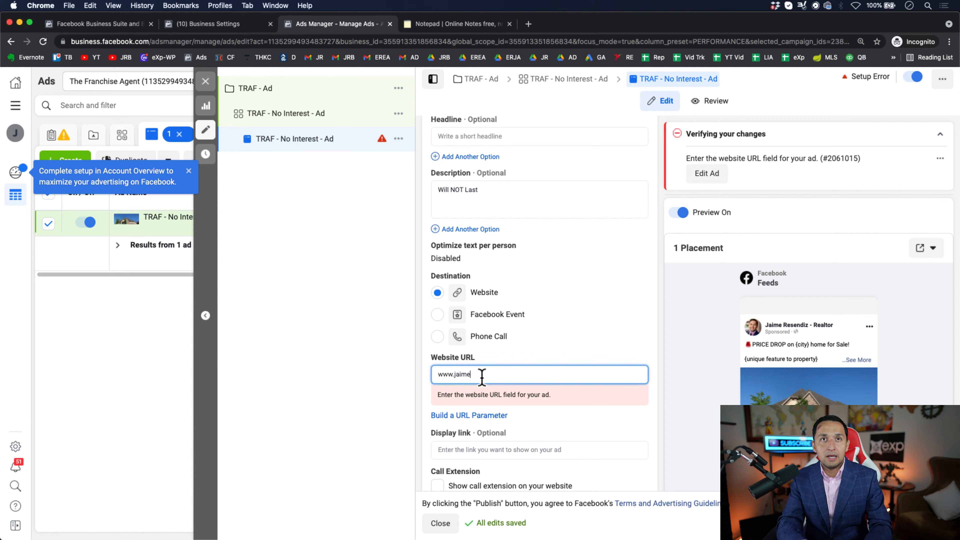
{"action": "type", "text": "resendiz.com"}
- Examine the ad's call to action, languages and tracking settings, including website, app and offline events
{"action": "scroll", "coordinate": [482, 379], "scroll_direction": "down", "scroll_amount": 2}
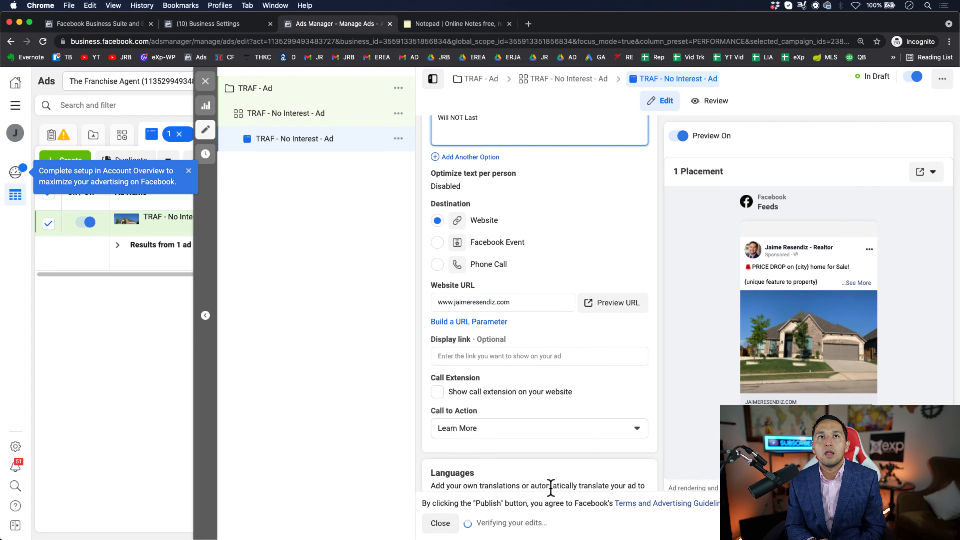
{"action": "scroll", "coordinate": [512, 426], "scroll_direction": "down", "scroll_amount": 6}
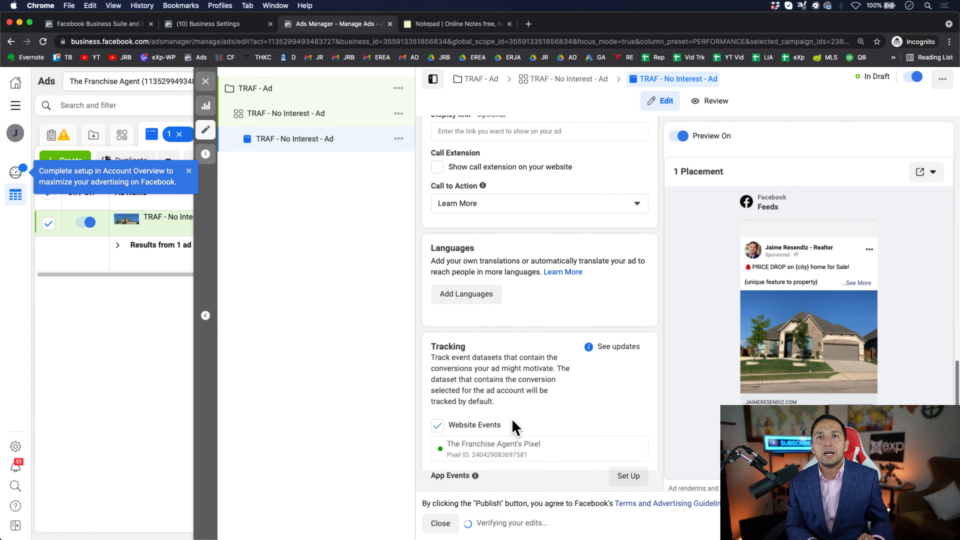
{"action": "scroll", "coordinate": [514, 427], "scroll_direction": "down", "scroll_amount": 2}
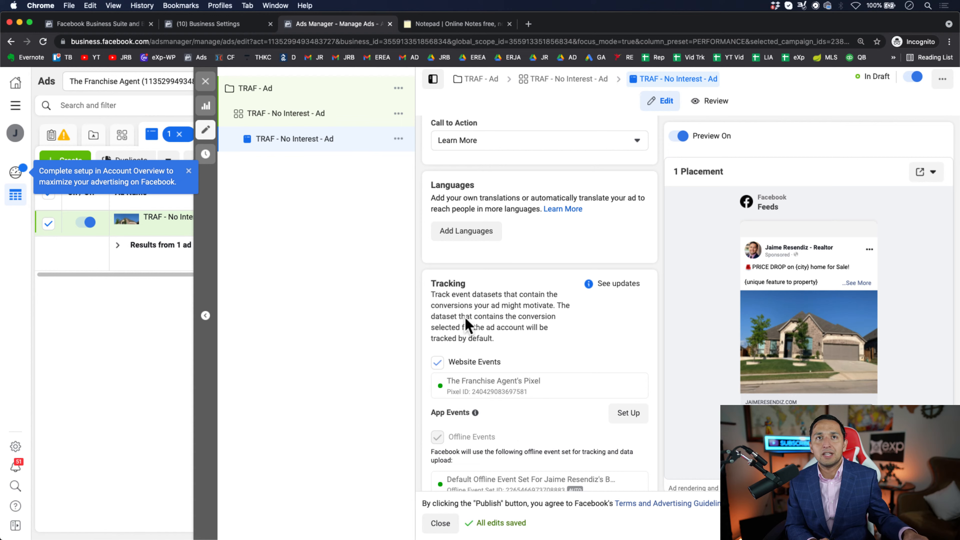
{"action": "scroll", "coordinate": [482, 409], "scroll_direction": "down", "scroll_amount": 1}
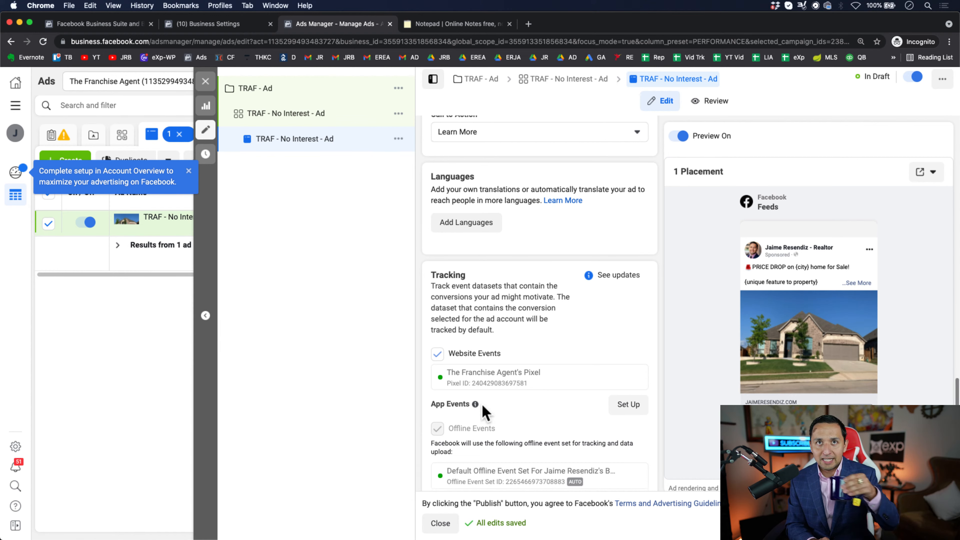
- Review the ad's settings from tracking back up to the ad creative, and place the cursor in the primary text's unique feature line
{"action": "scroll", "coordinate": [482, 411], "scroll_direction": "down", "scroll_amount": 2}
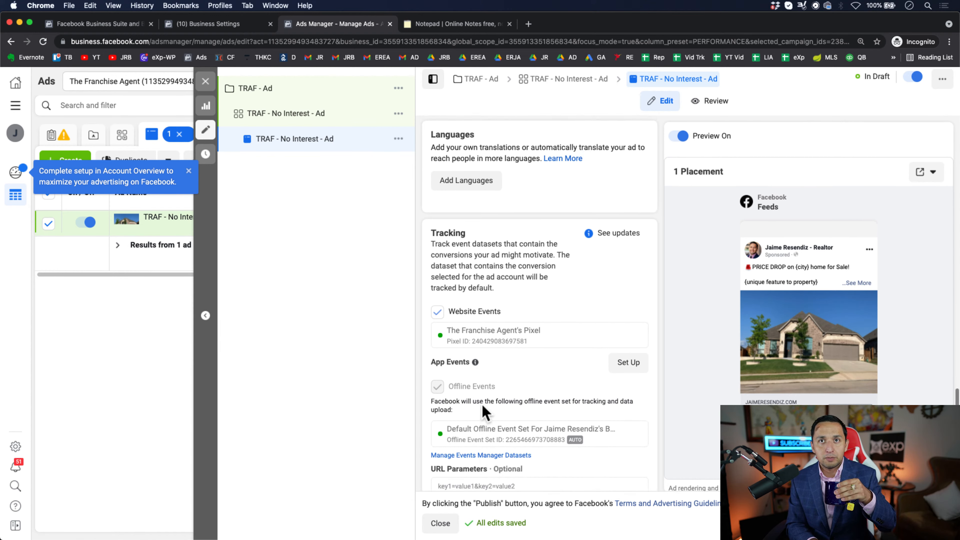
{"action": "scroll", "coordinate": [481, 404], "scroll_direction": "up", "scroll_amount": 5}
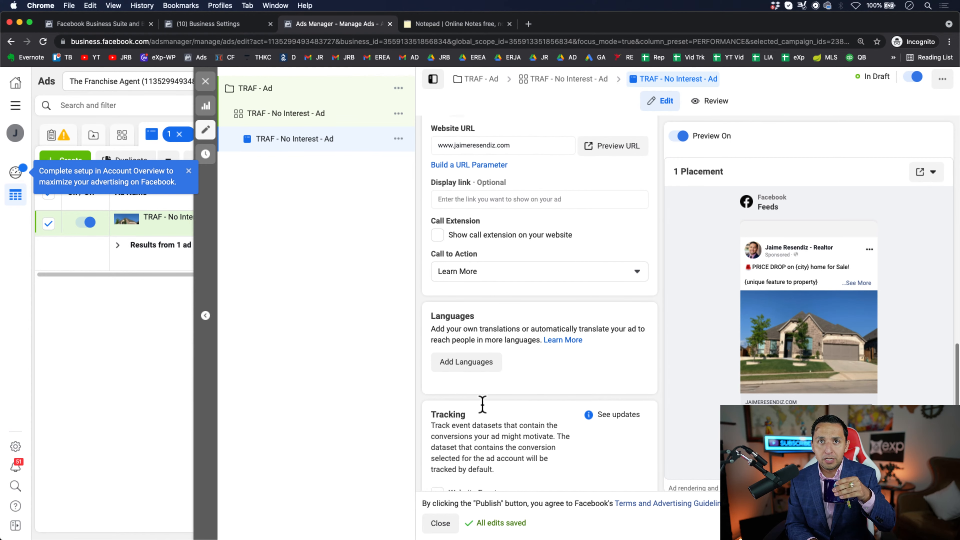
{"action": "scroll", "coordinate": [483, 404], "scroll_direction": "up", "scroll_amount": 1}
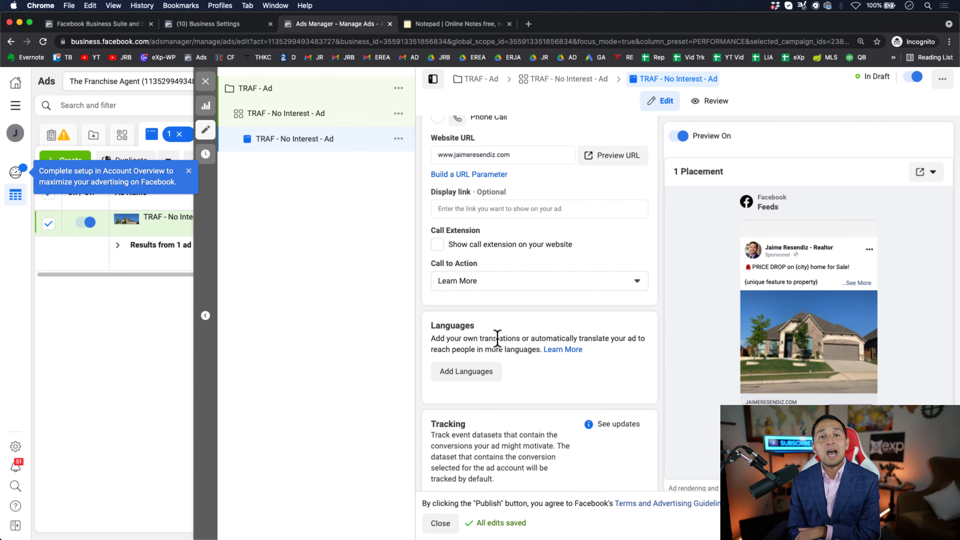
{"action": "scroll", "coordinate": [497, 338], "scroll_direction": "up", "scroll_amount": 3}
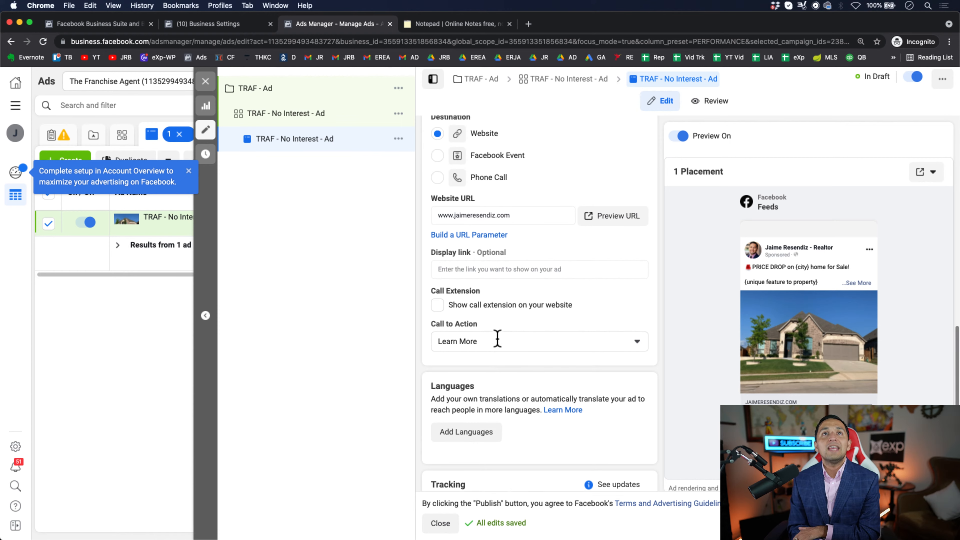
{"action": "scroll", "coordinate": [496, 337], "scroll_direction": "up", "scroll_amount": 10}
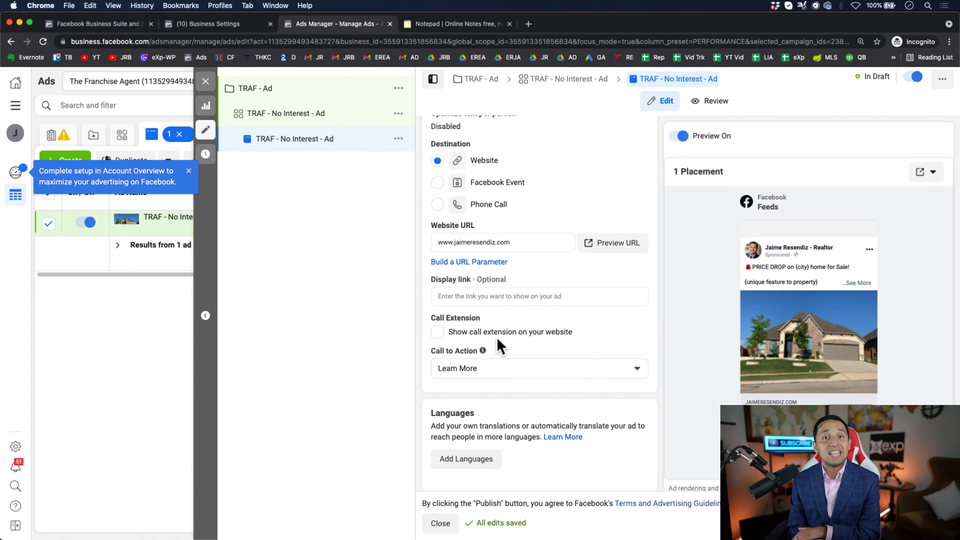
{"action": "scroll", "coordinate": [509, 345], "scroll_direction": "up", "scroll_amount": 3}
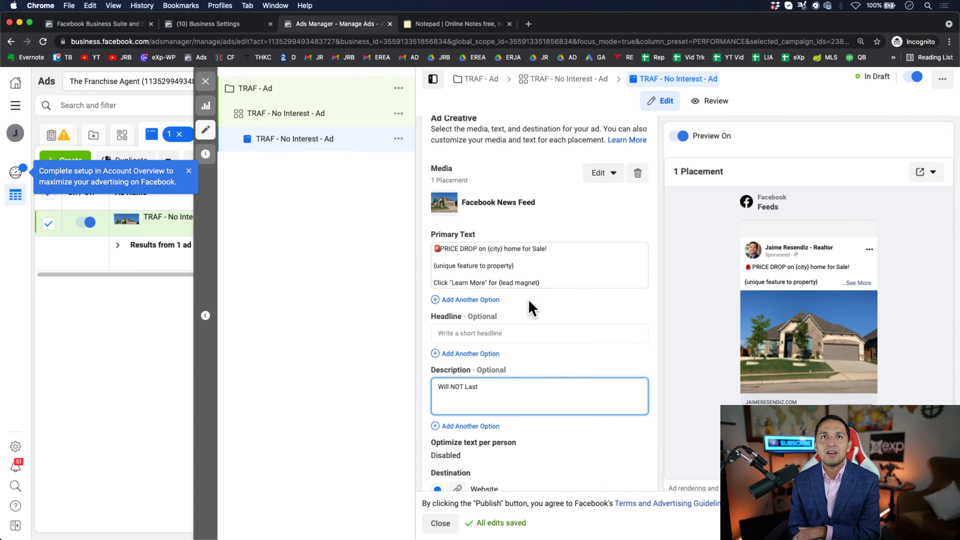
{"action": "left_click", "coordinate": [551, 271]}
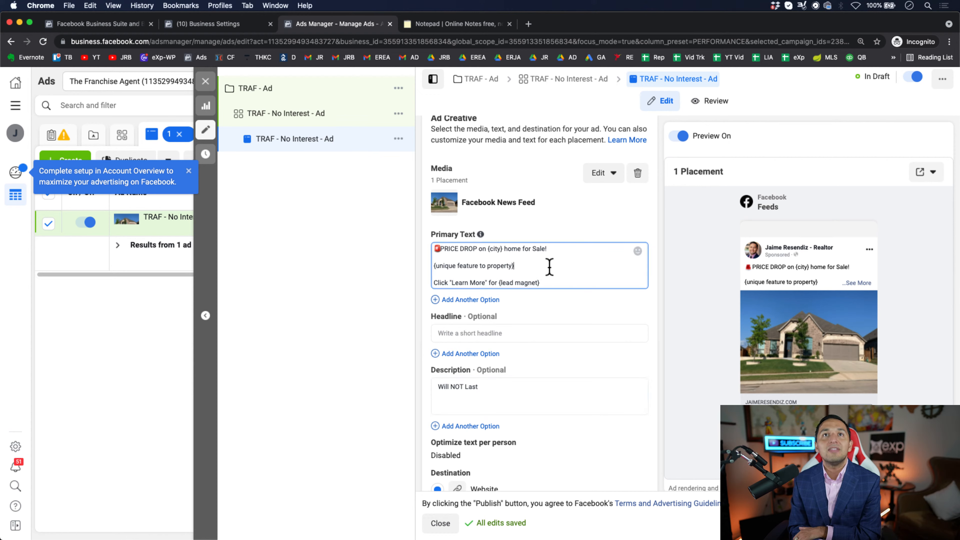